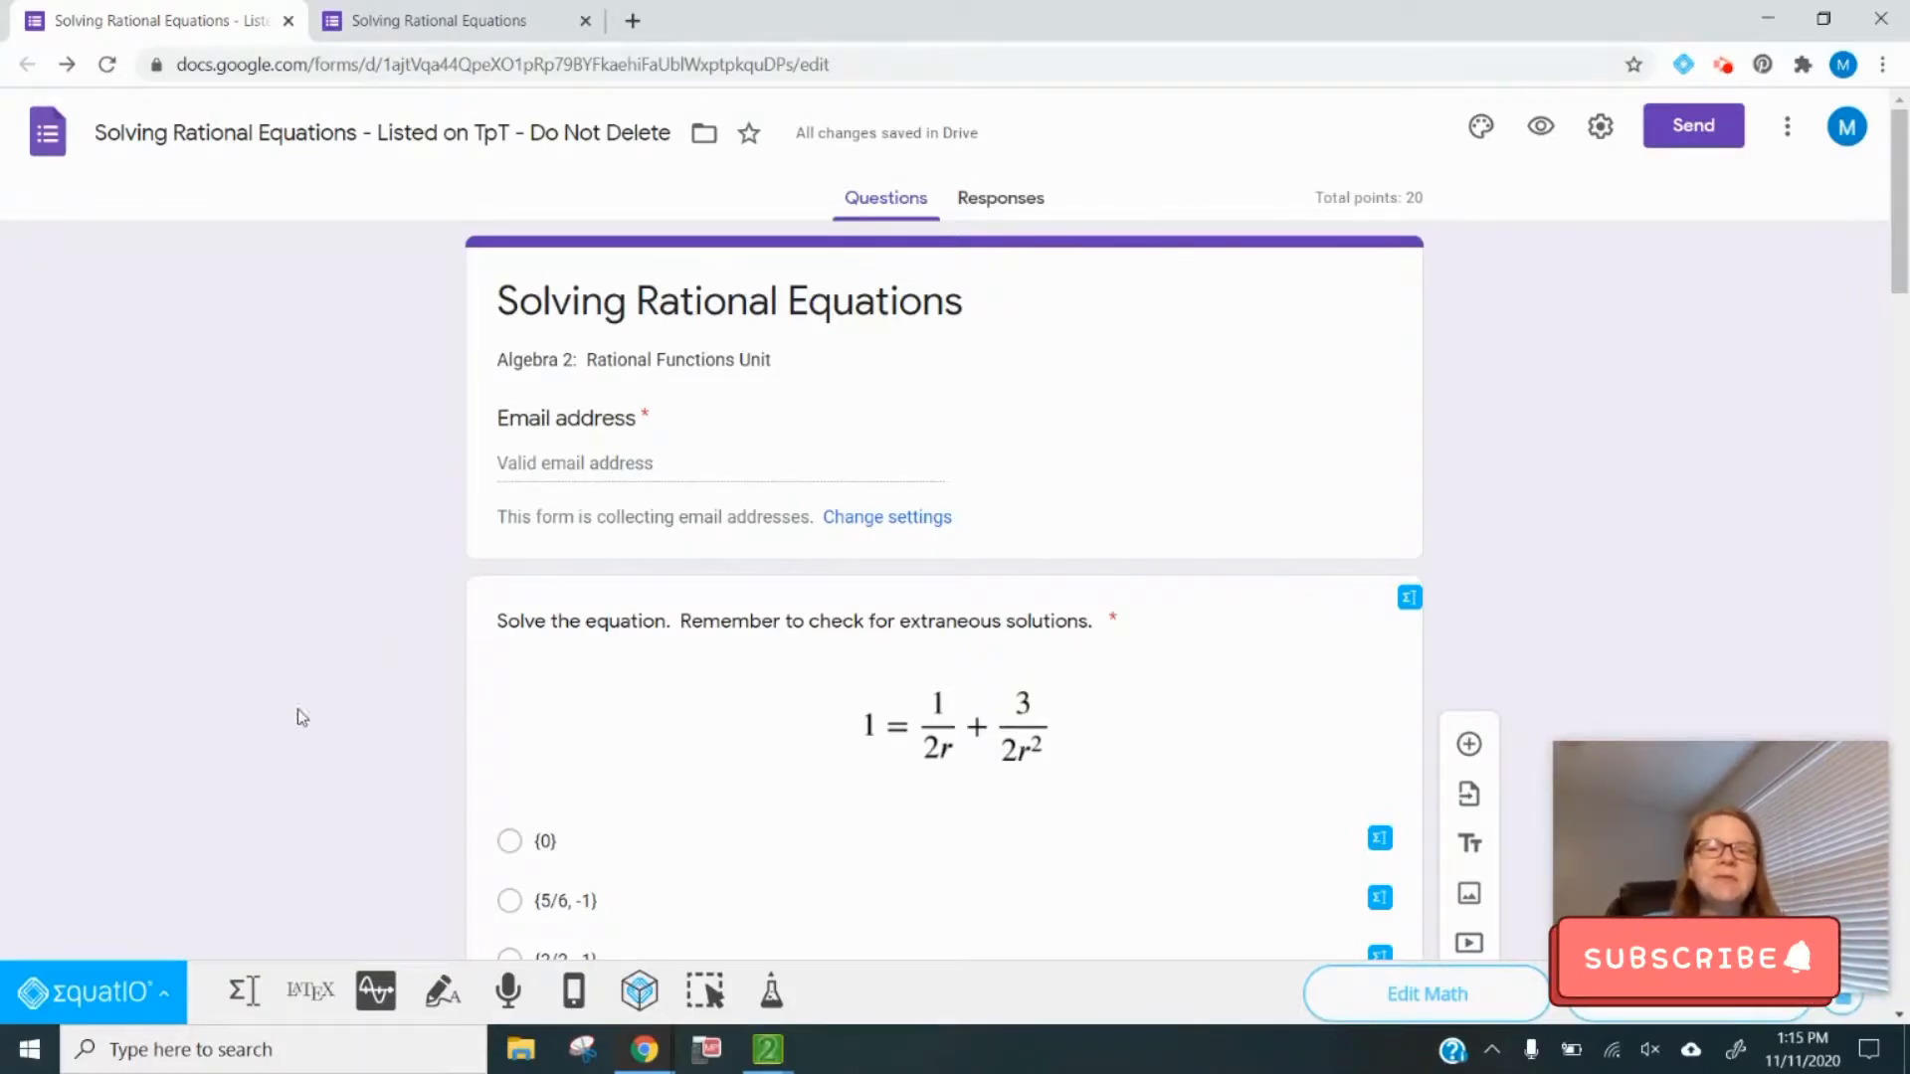
View the EquatIO options menu while the first question is shown, and close it.
scroll(945, 597, "down", 3)
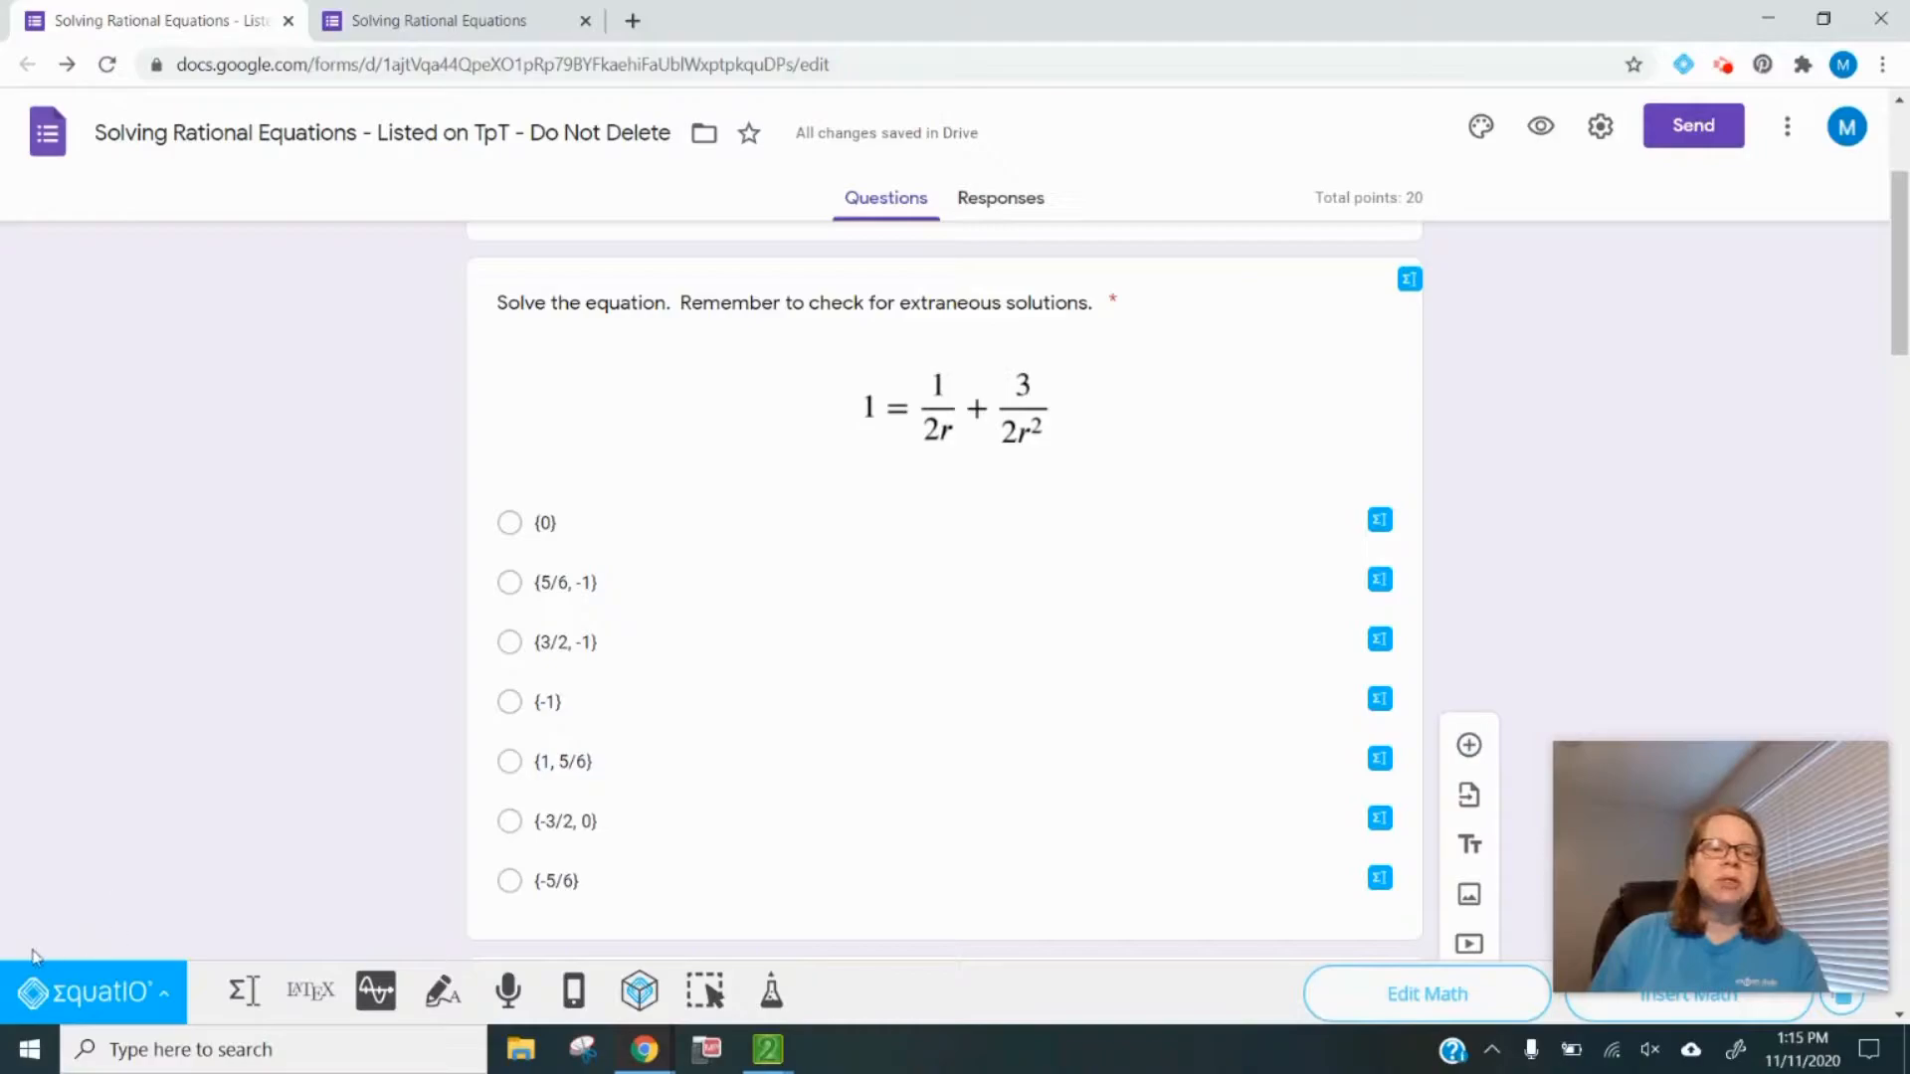
left_click(96, 987)
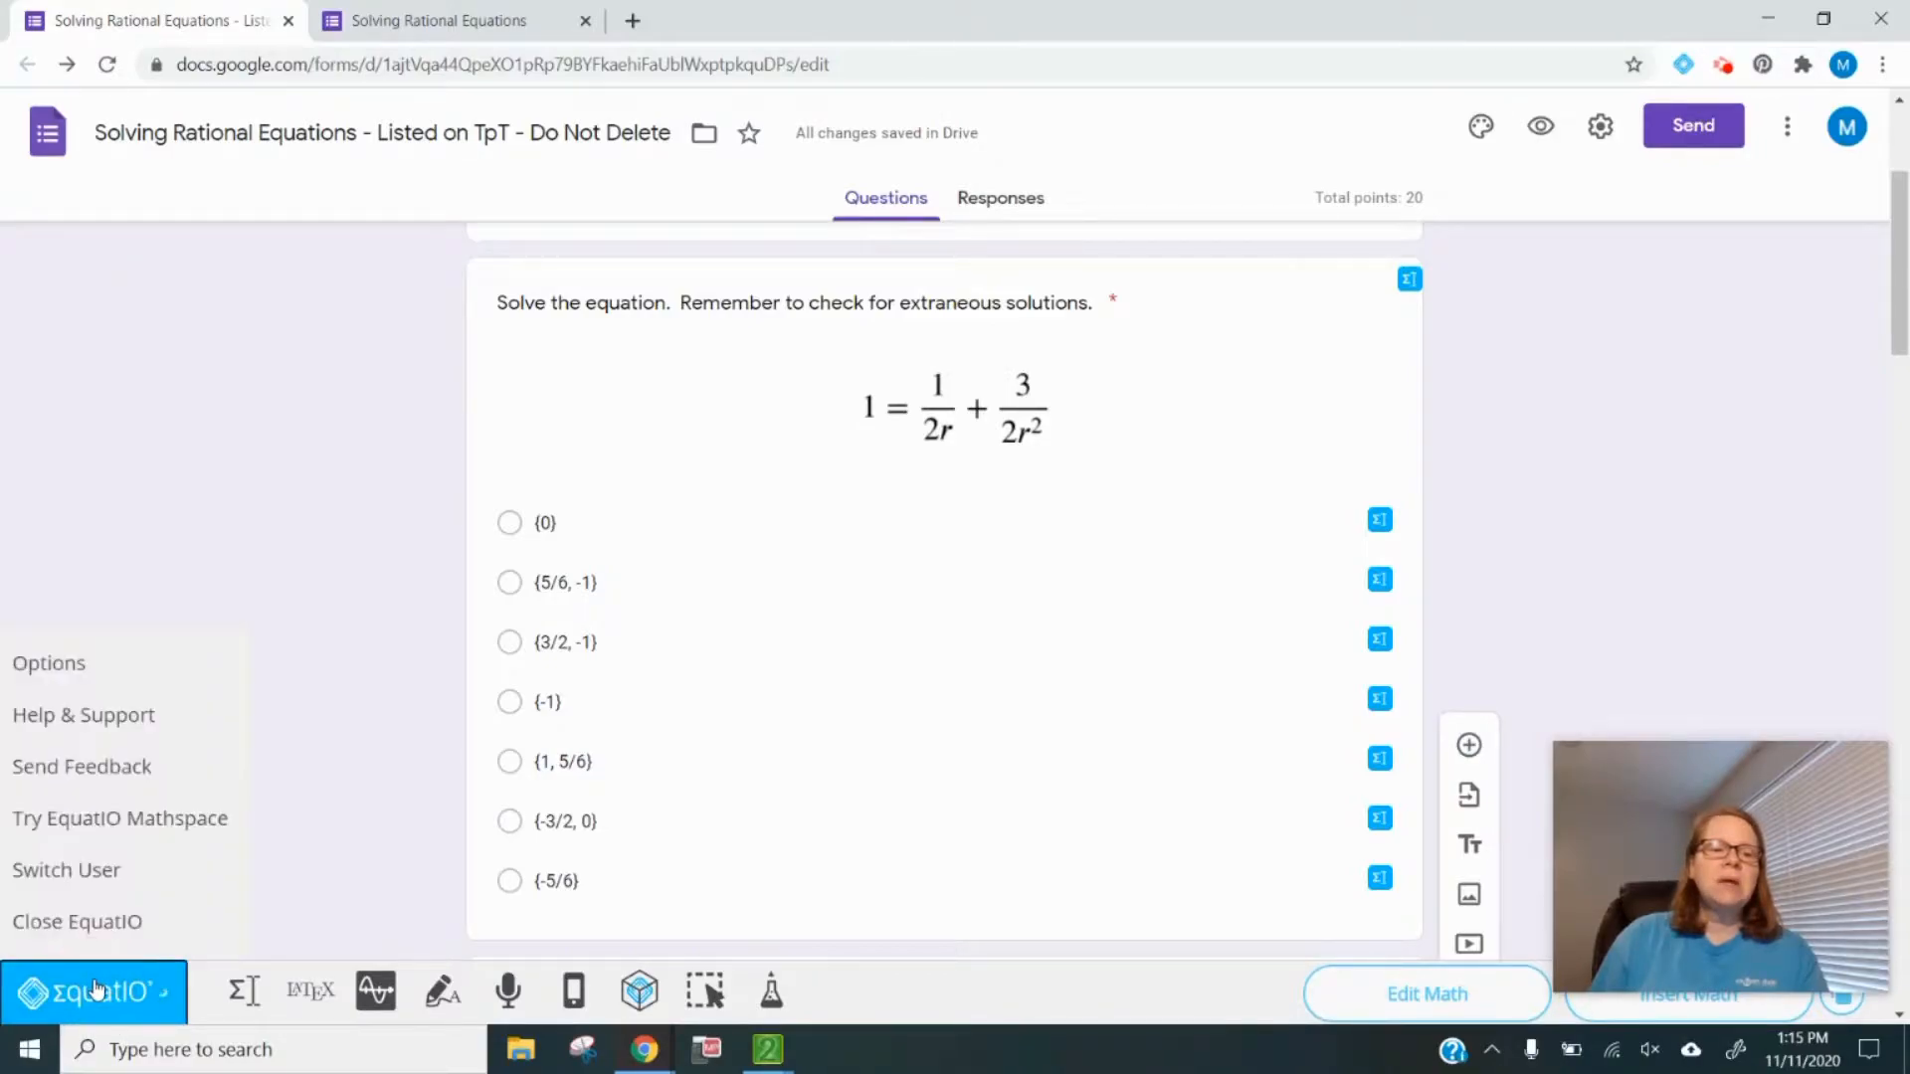
left_click(361, 831)
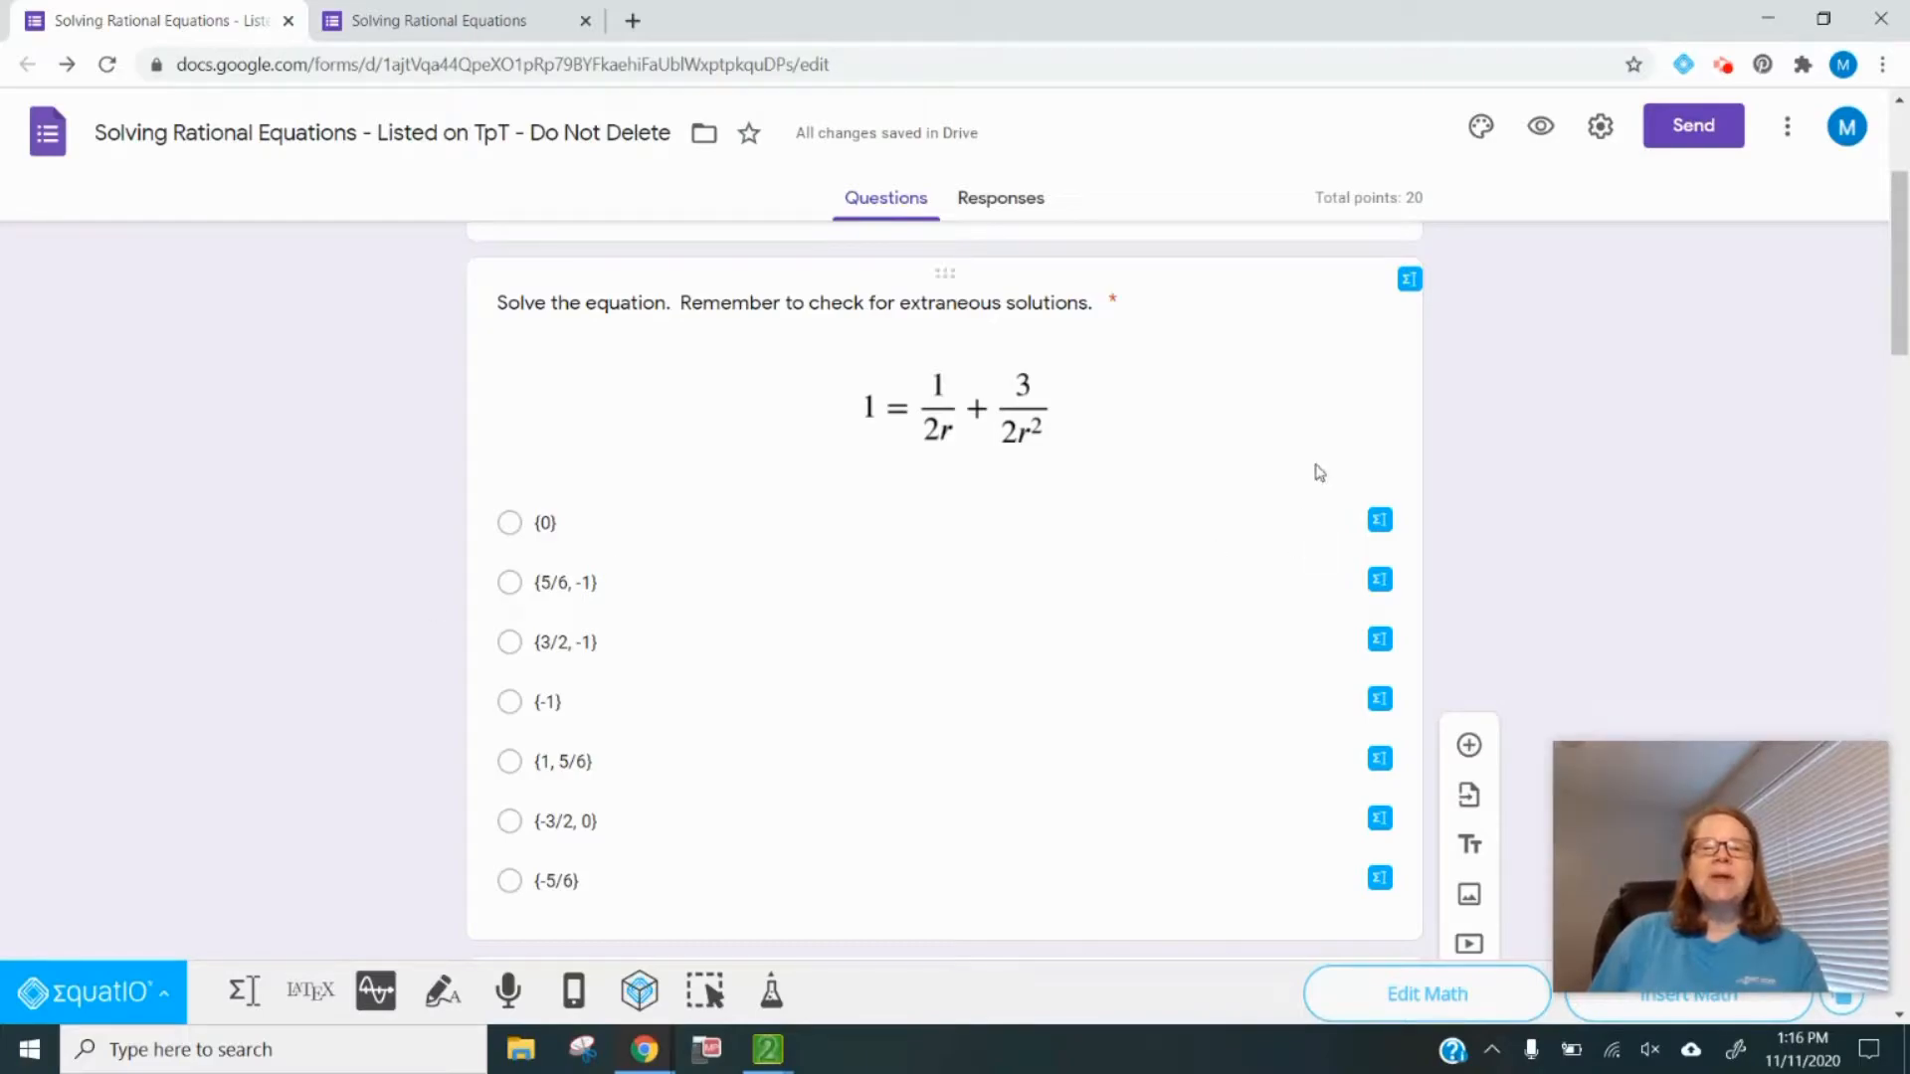
Select the first question's {0} answer choice, view EquatIO's equation editor and graph editor, and close them.
left_click(710, 550)
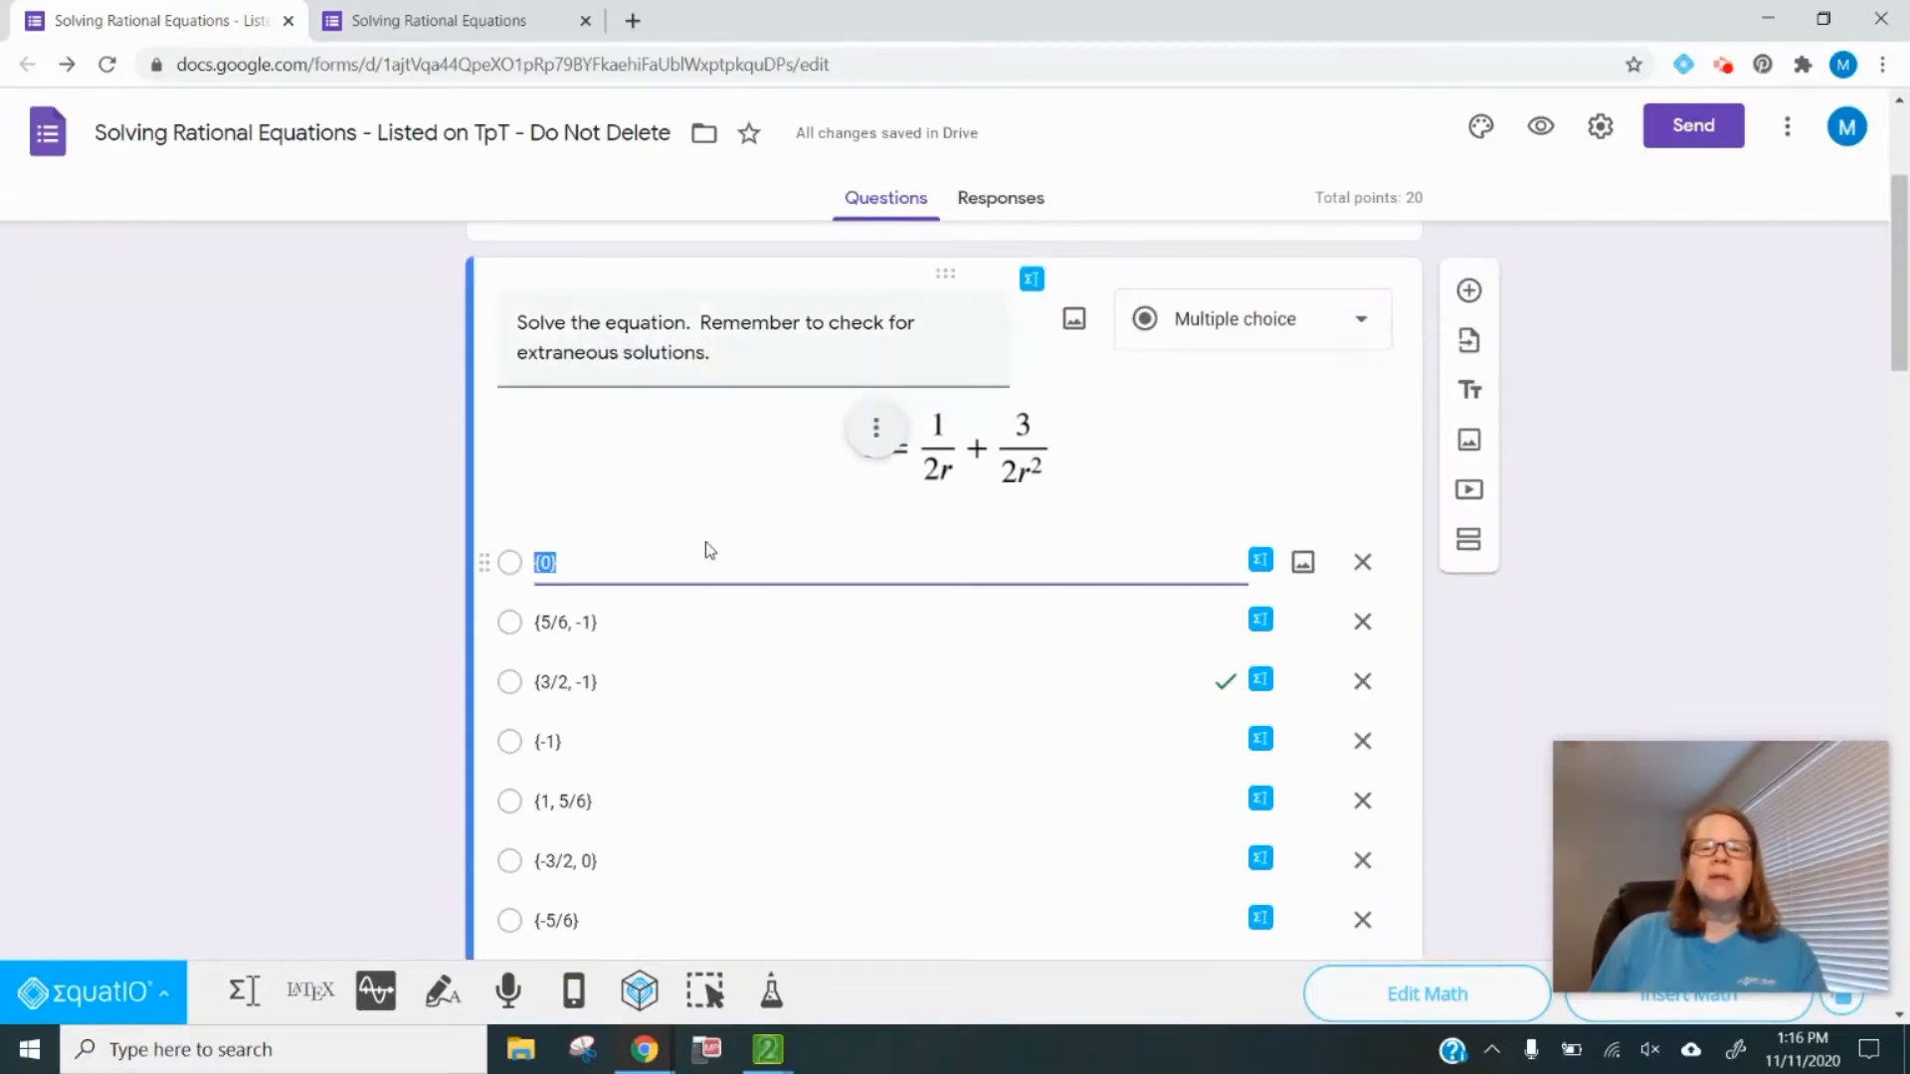
left_click(1261, 562)
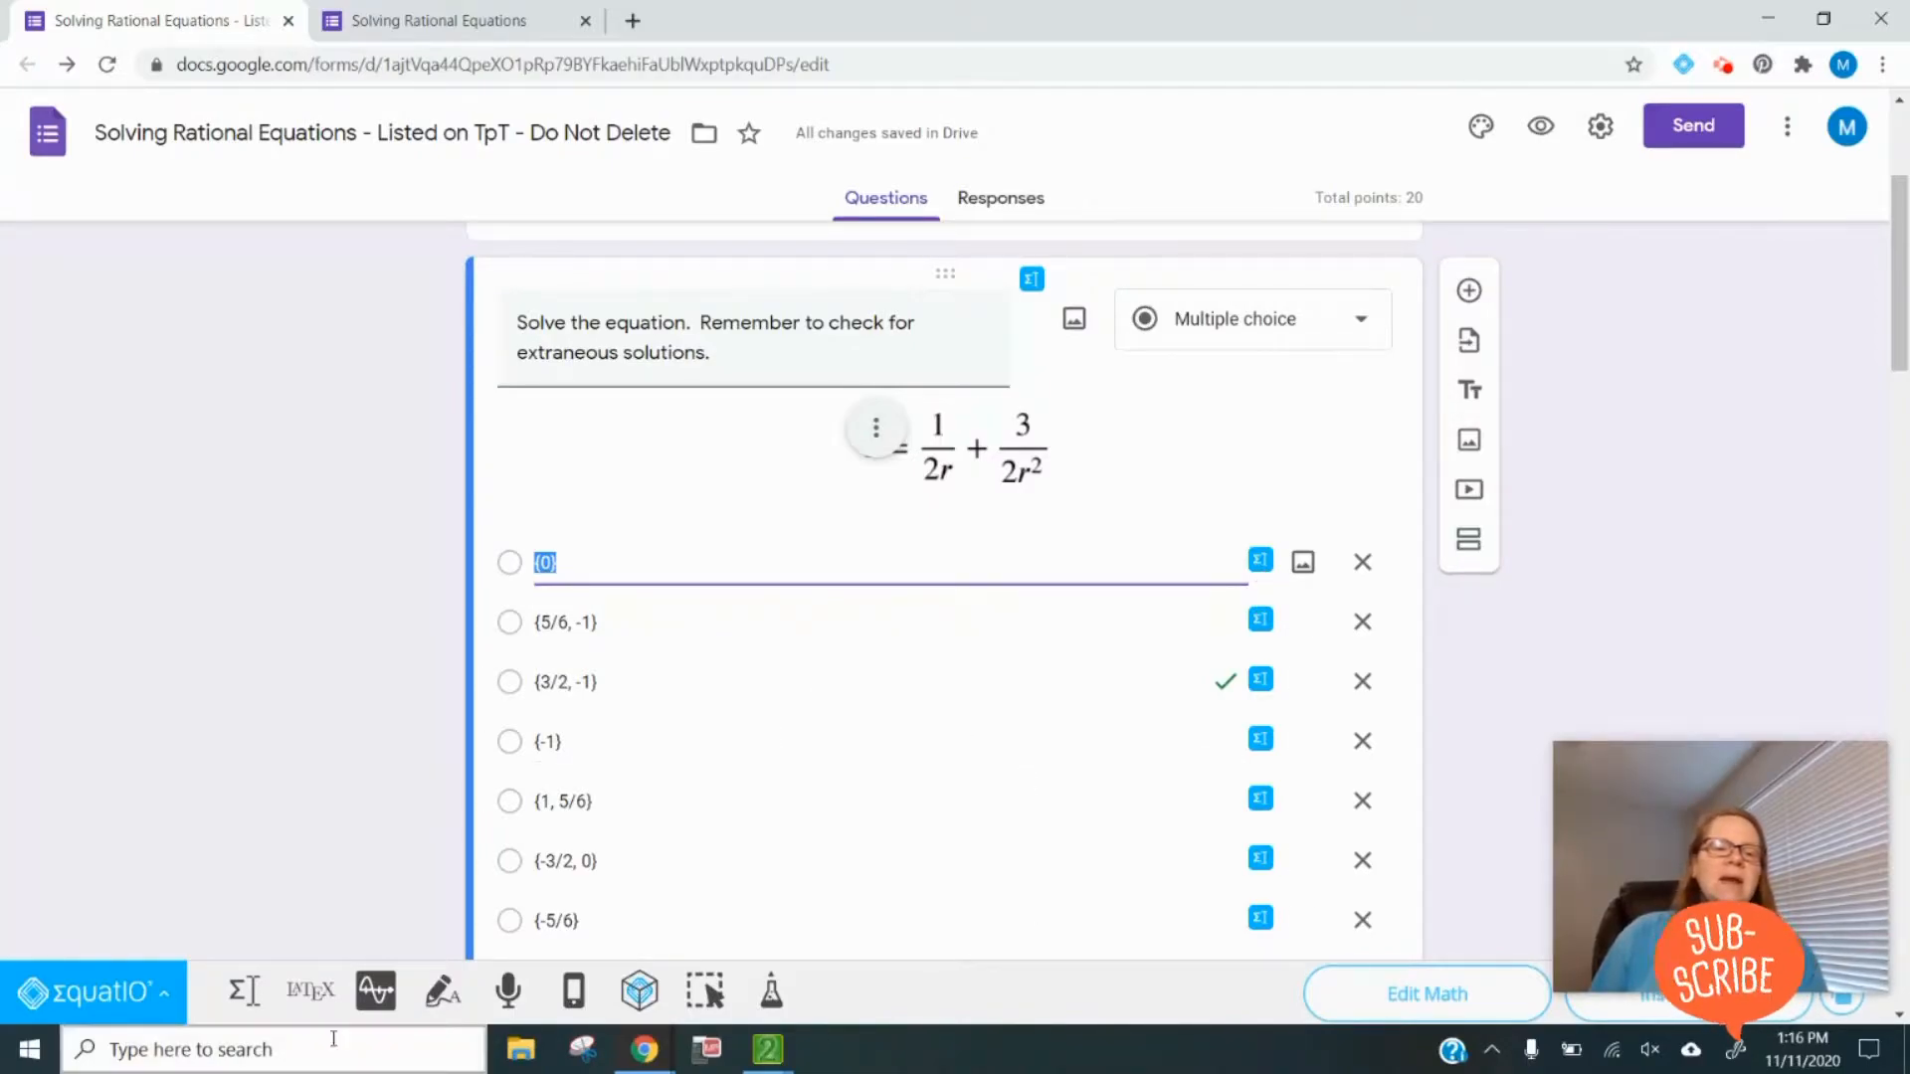
left_click(247, 998)
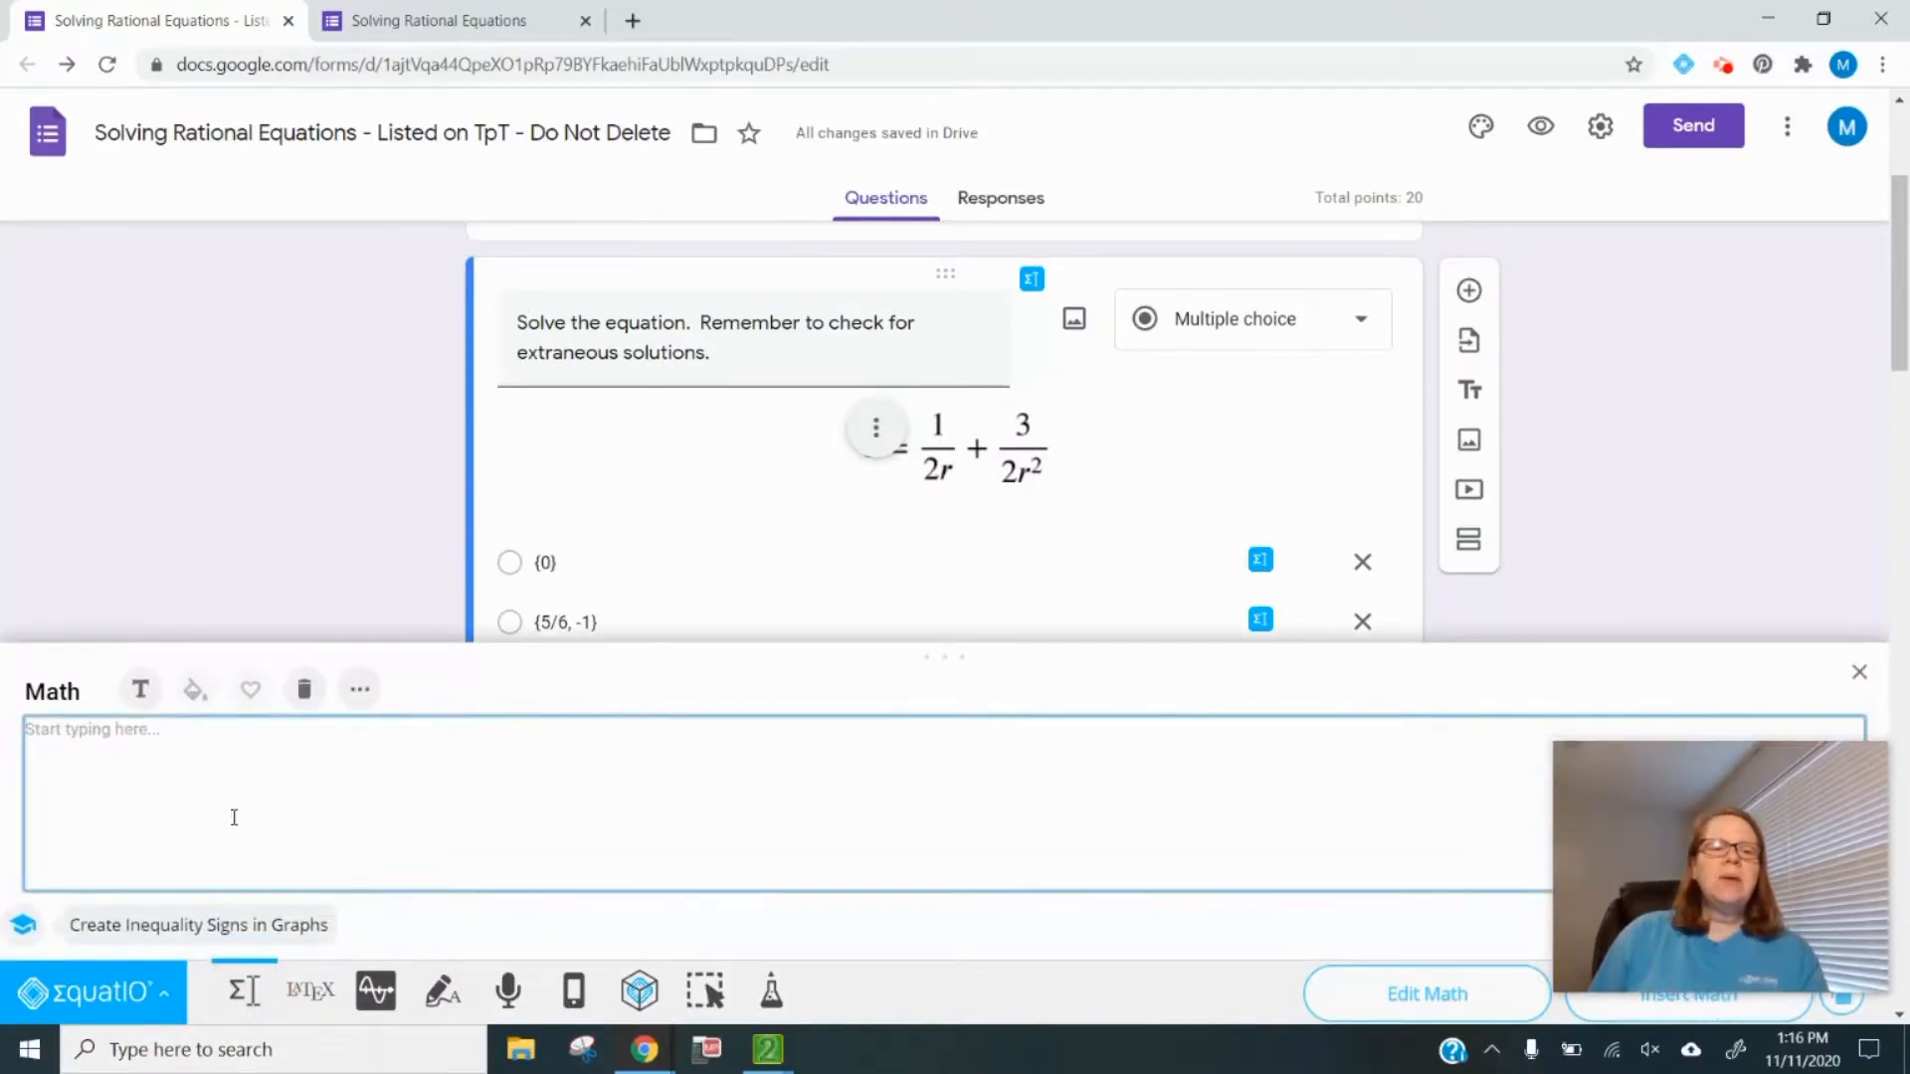
left_click(375, 992)
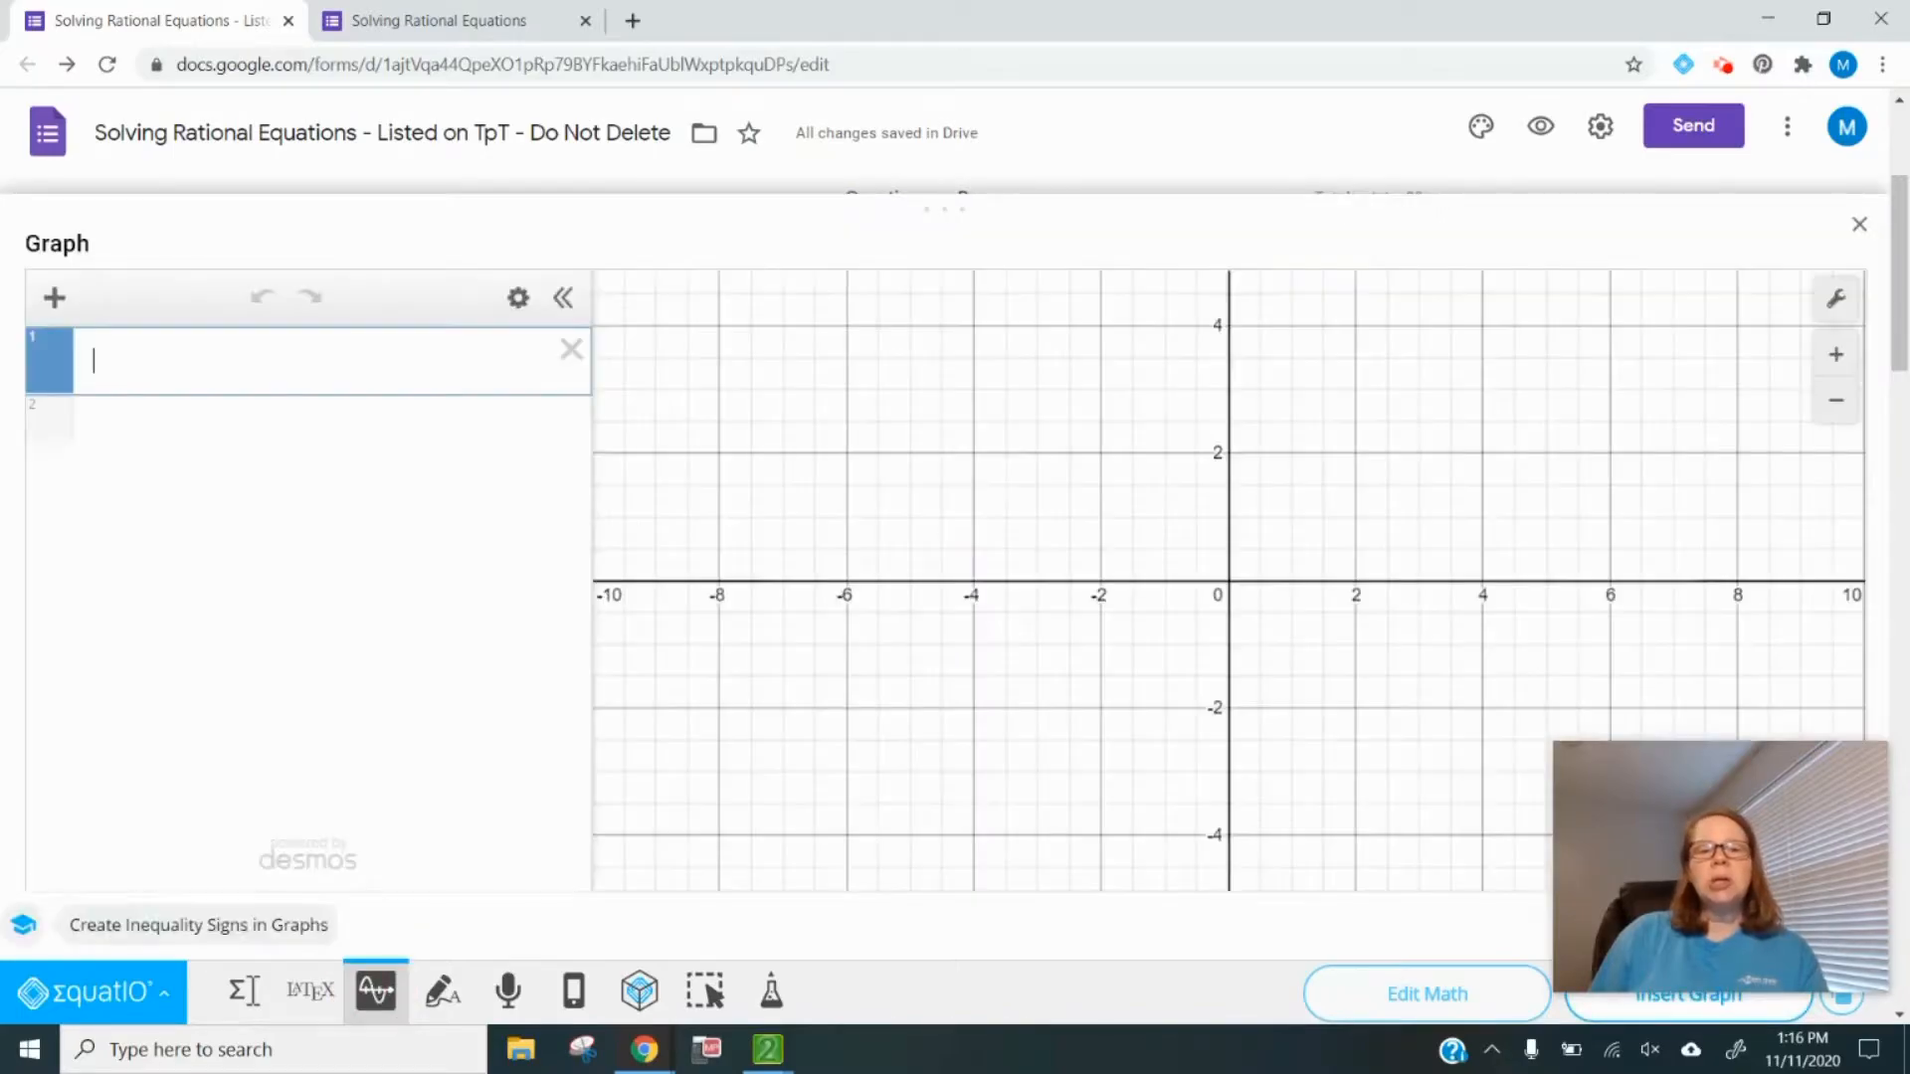
left_click(1859, 225)
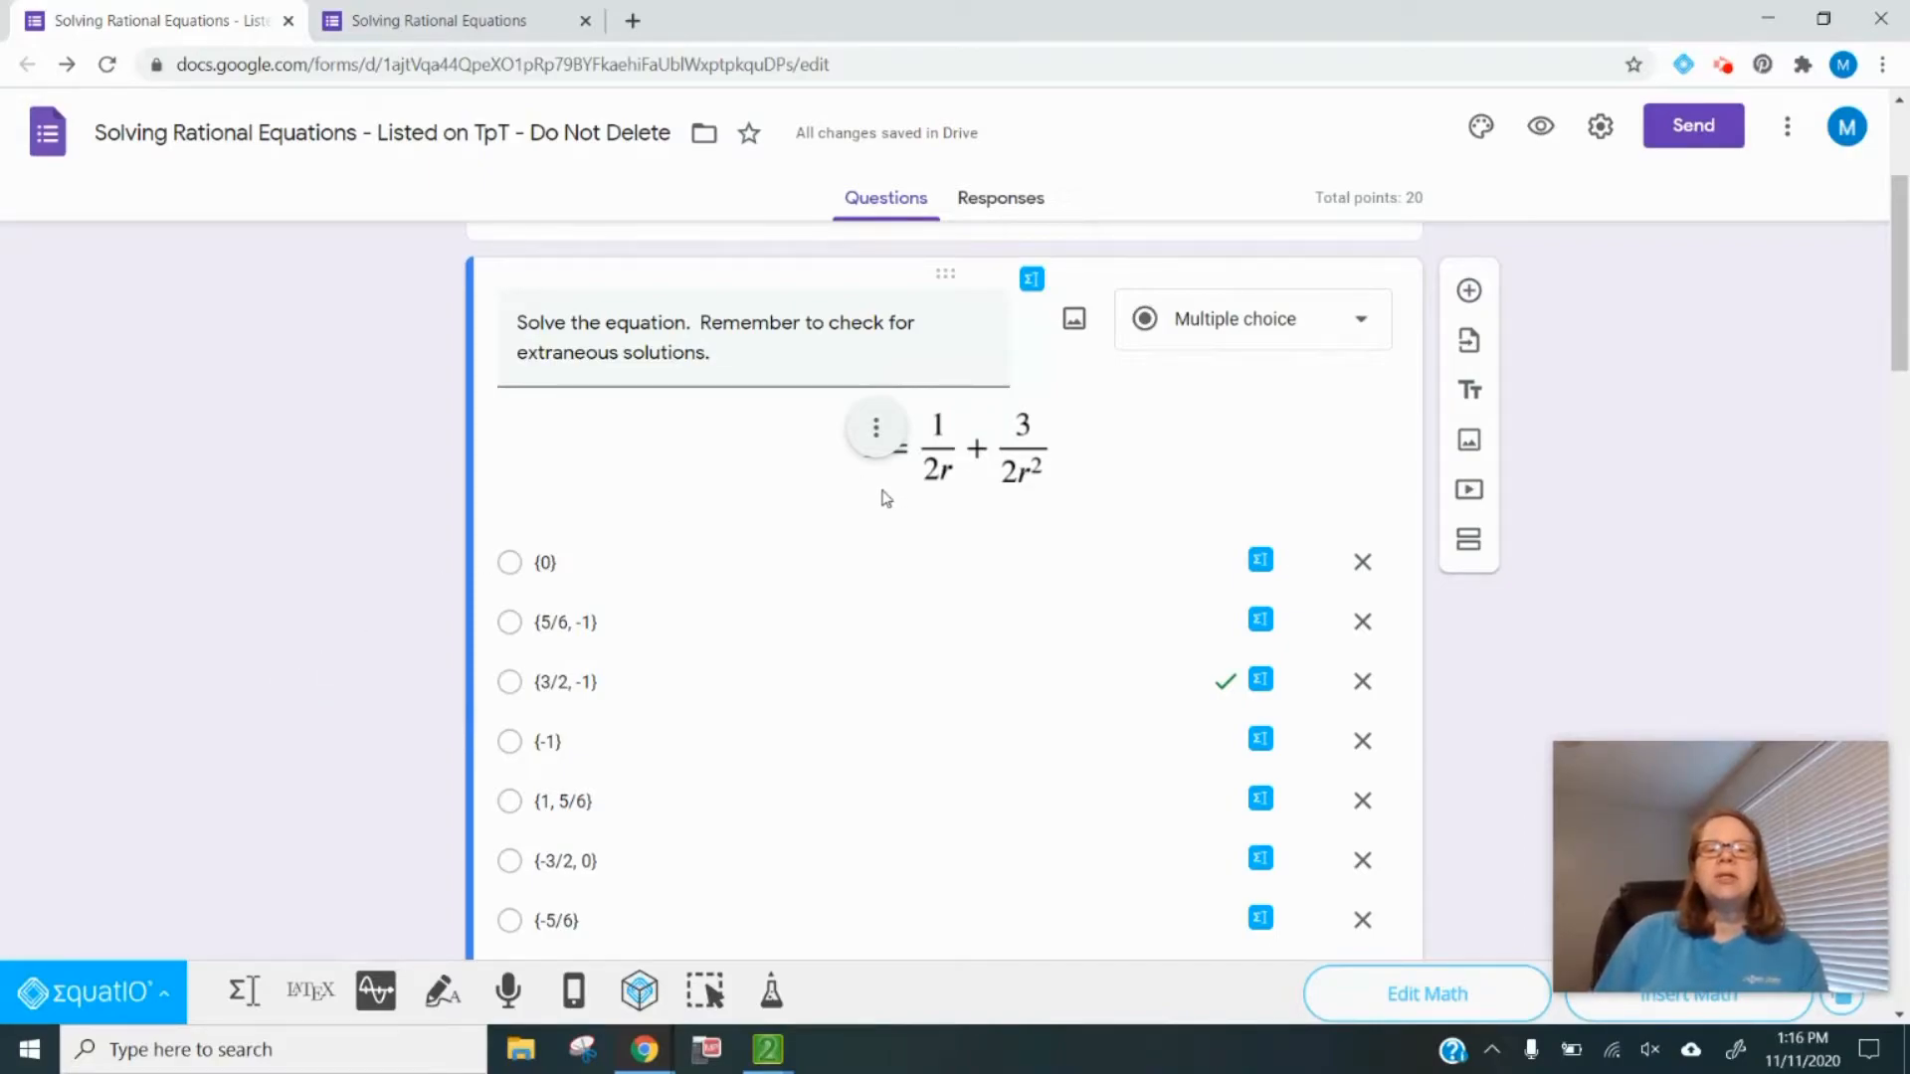
Examine the answer choices of the second question, the equation in a, including {-1/3, 2/3} and {-1, 1}.
scroll(391, 605, "down", 3)
scroll(392, 604, "down", 5)
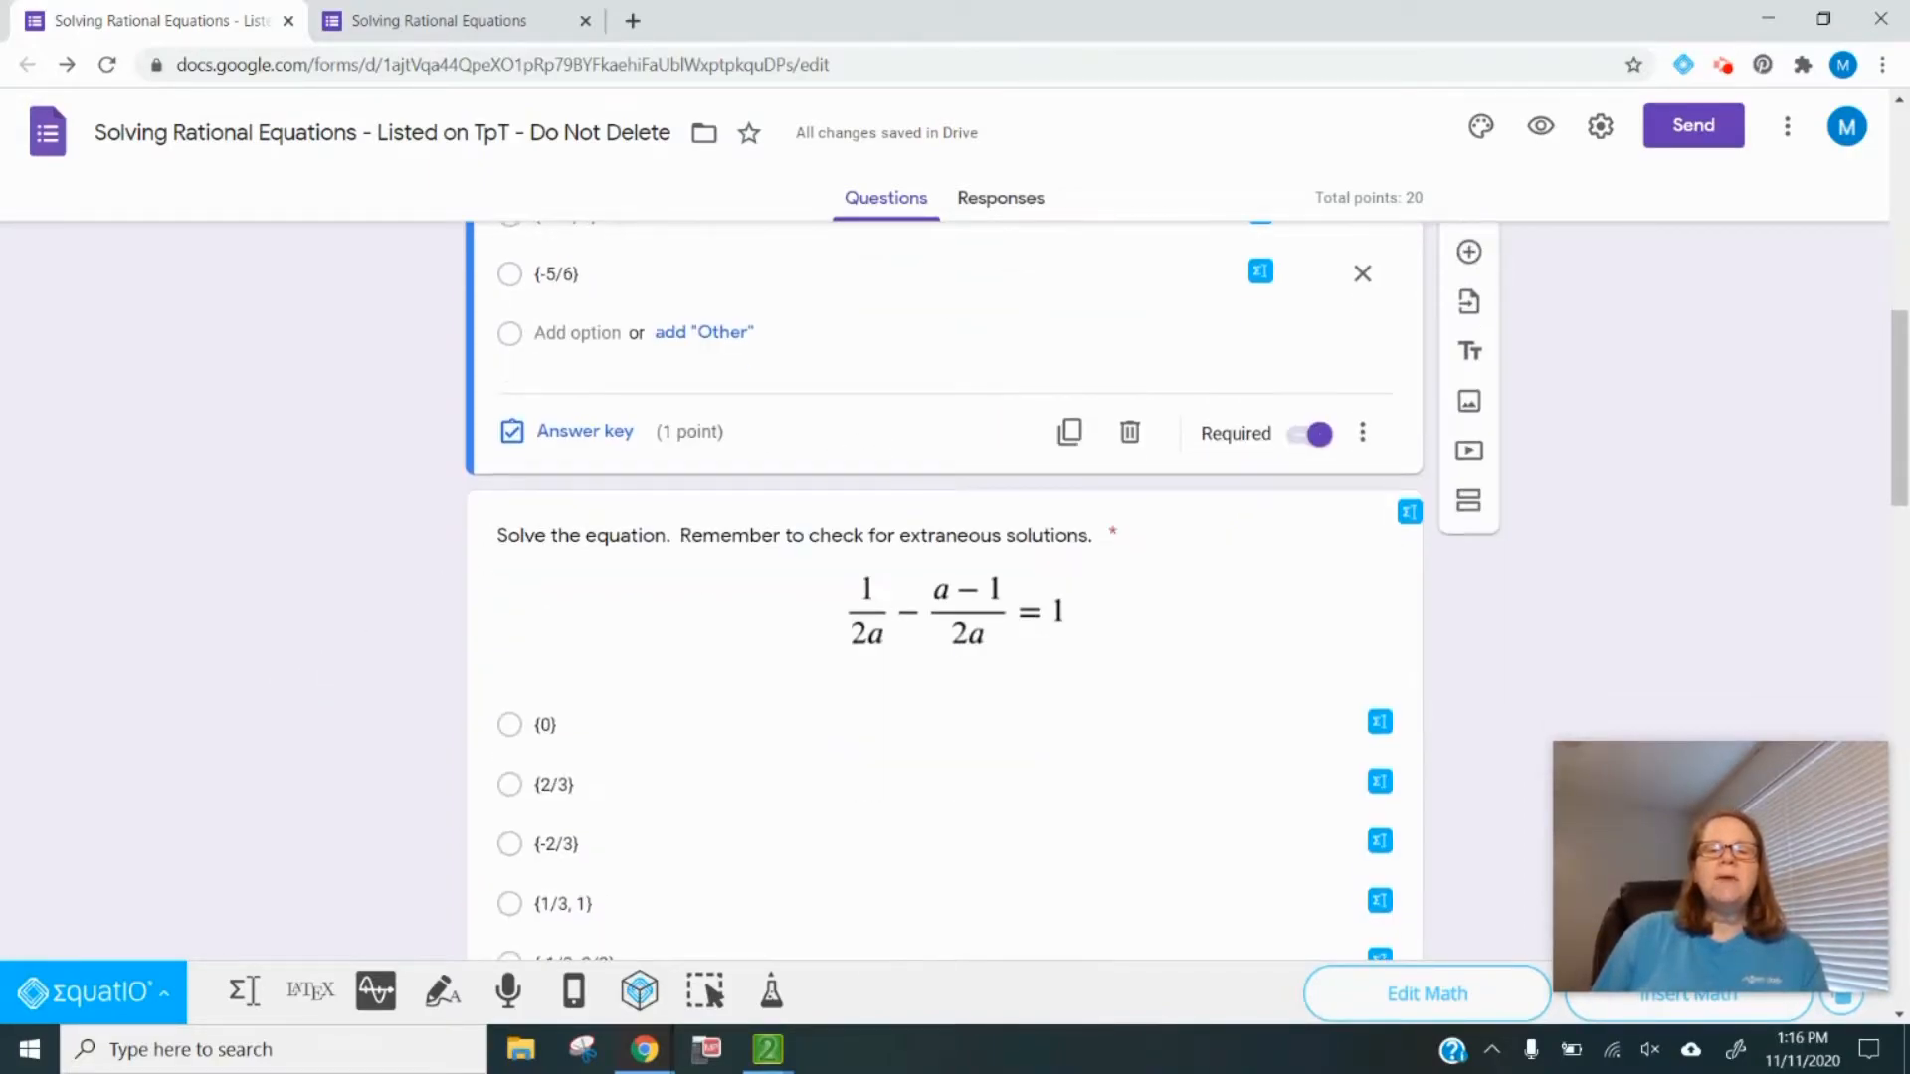
left_click(942, 725)
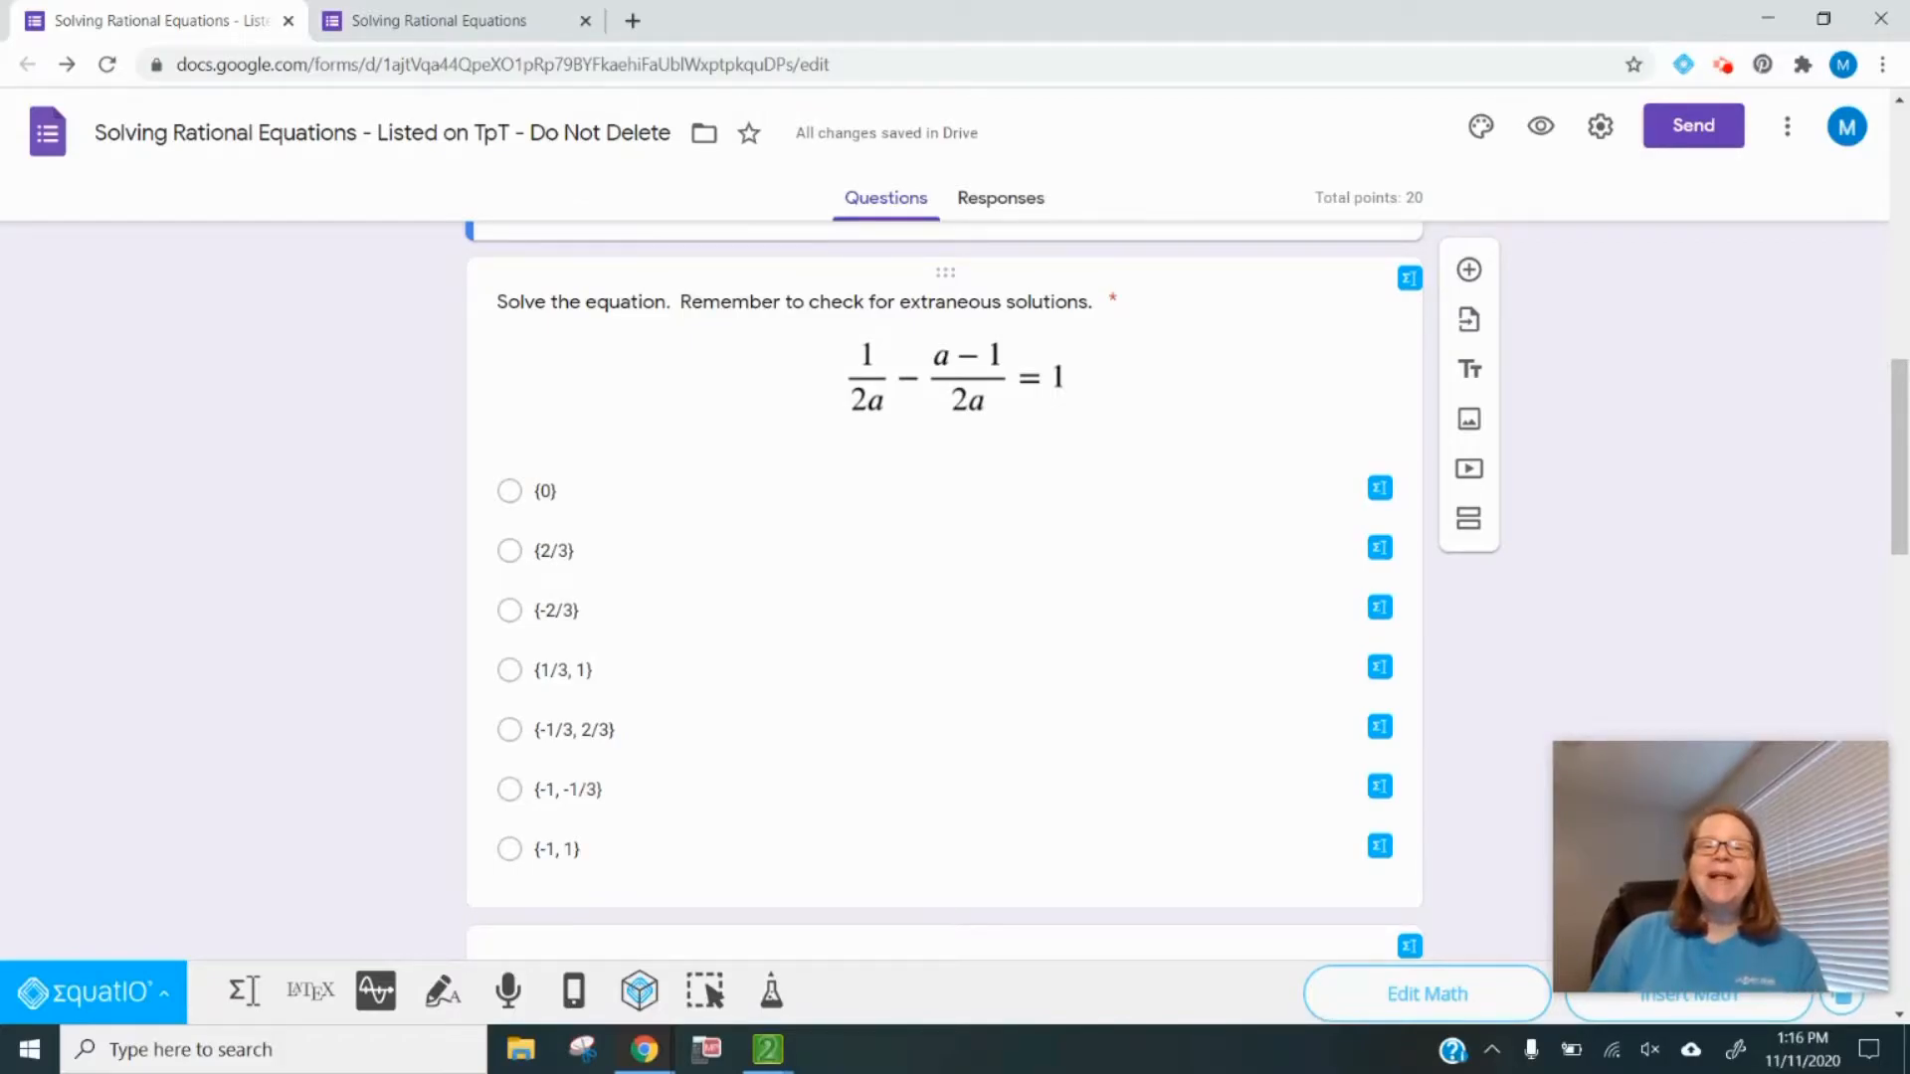
left_click(574, 729)
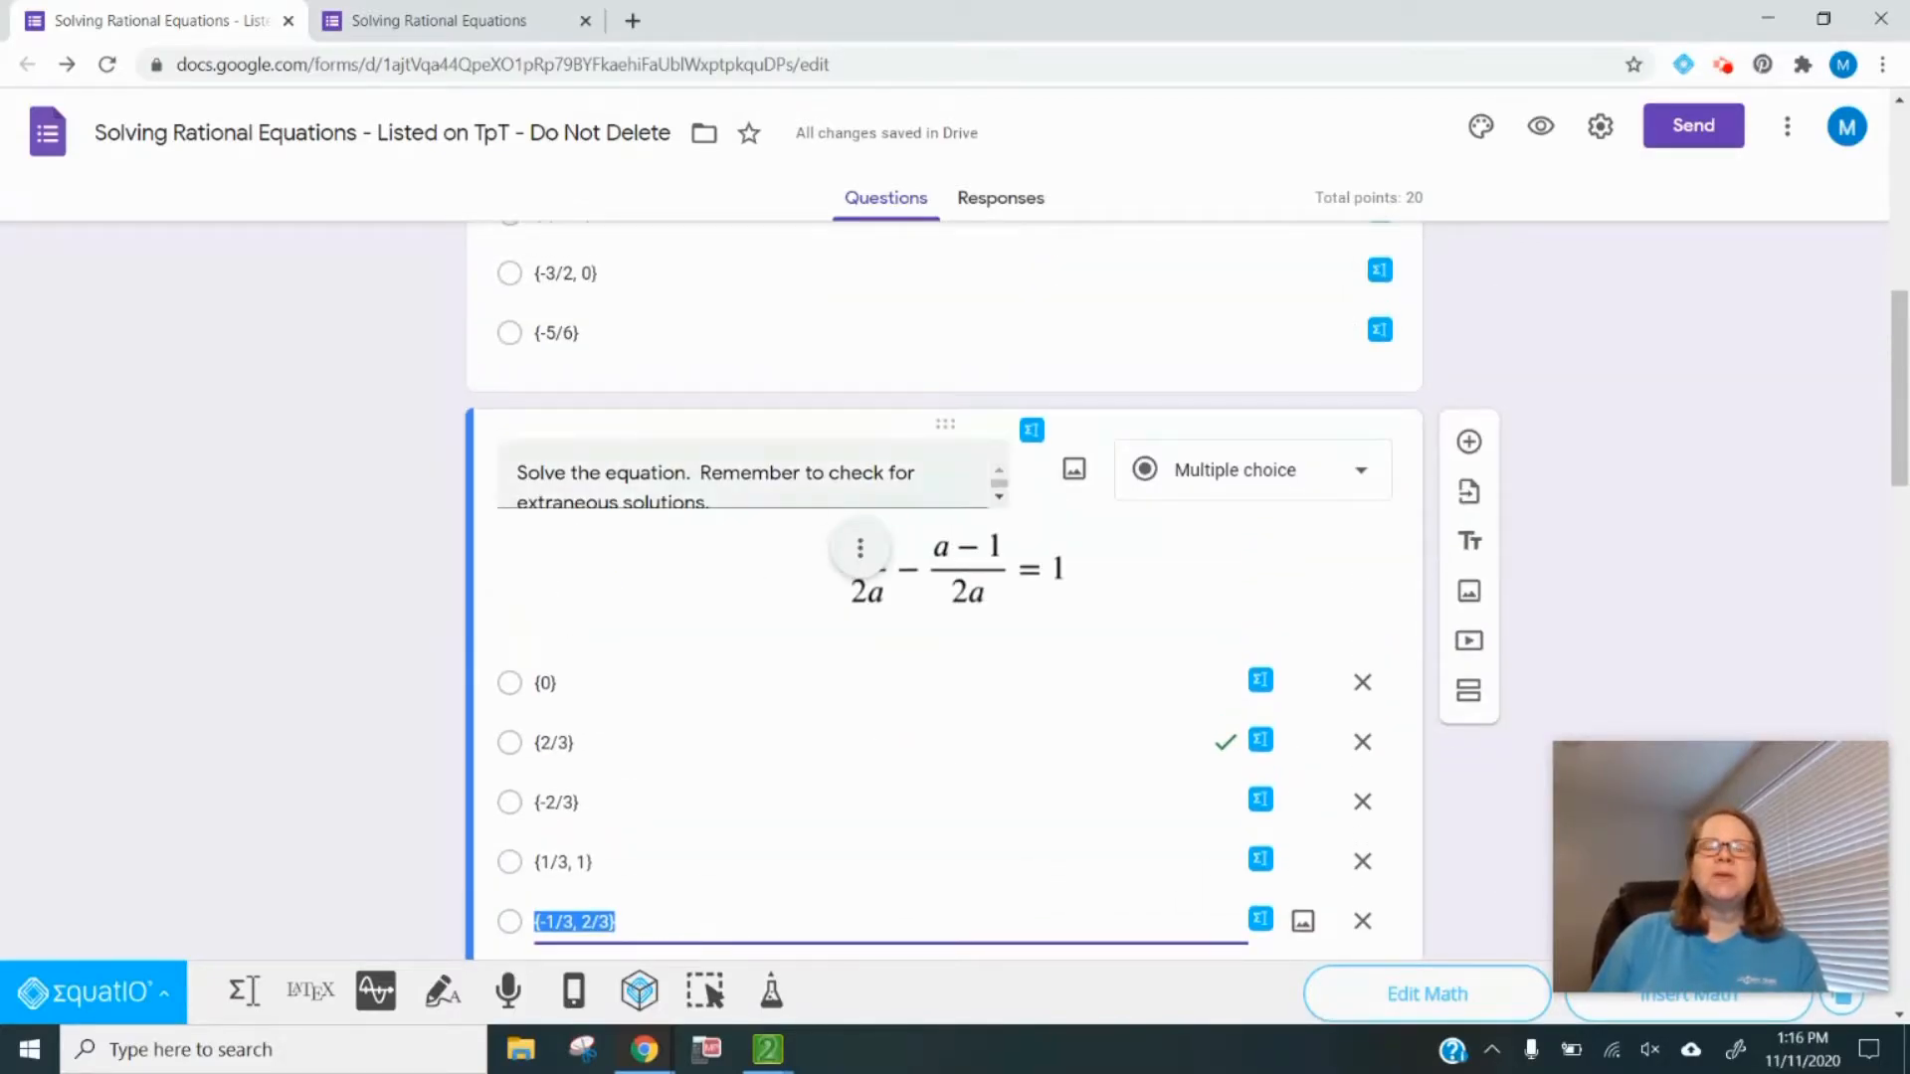
left_click(992, 340)
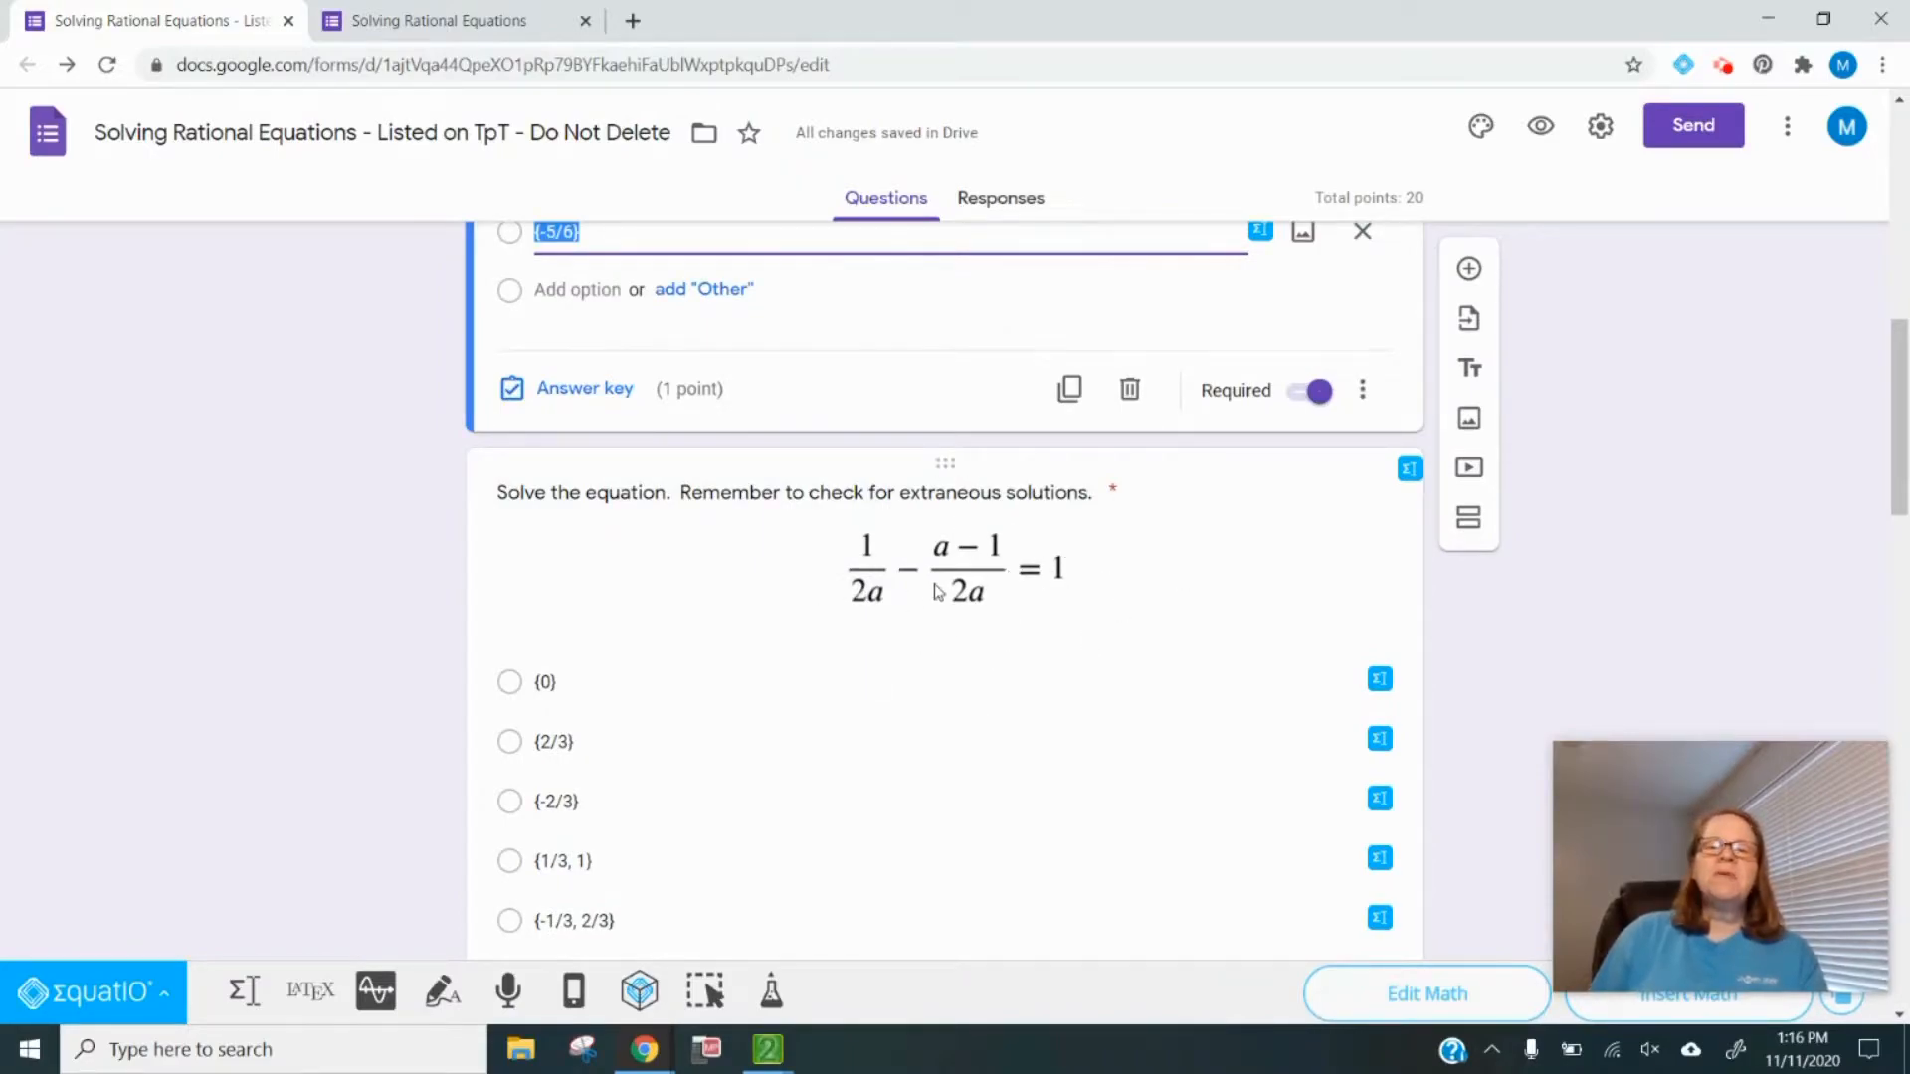
scroll(958, 768, "down", 2)
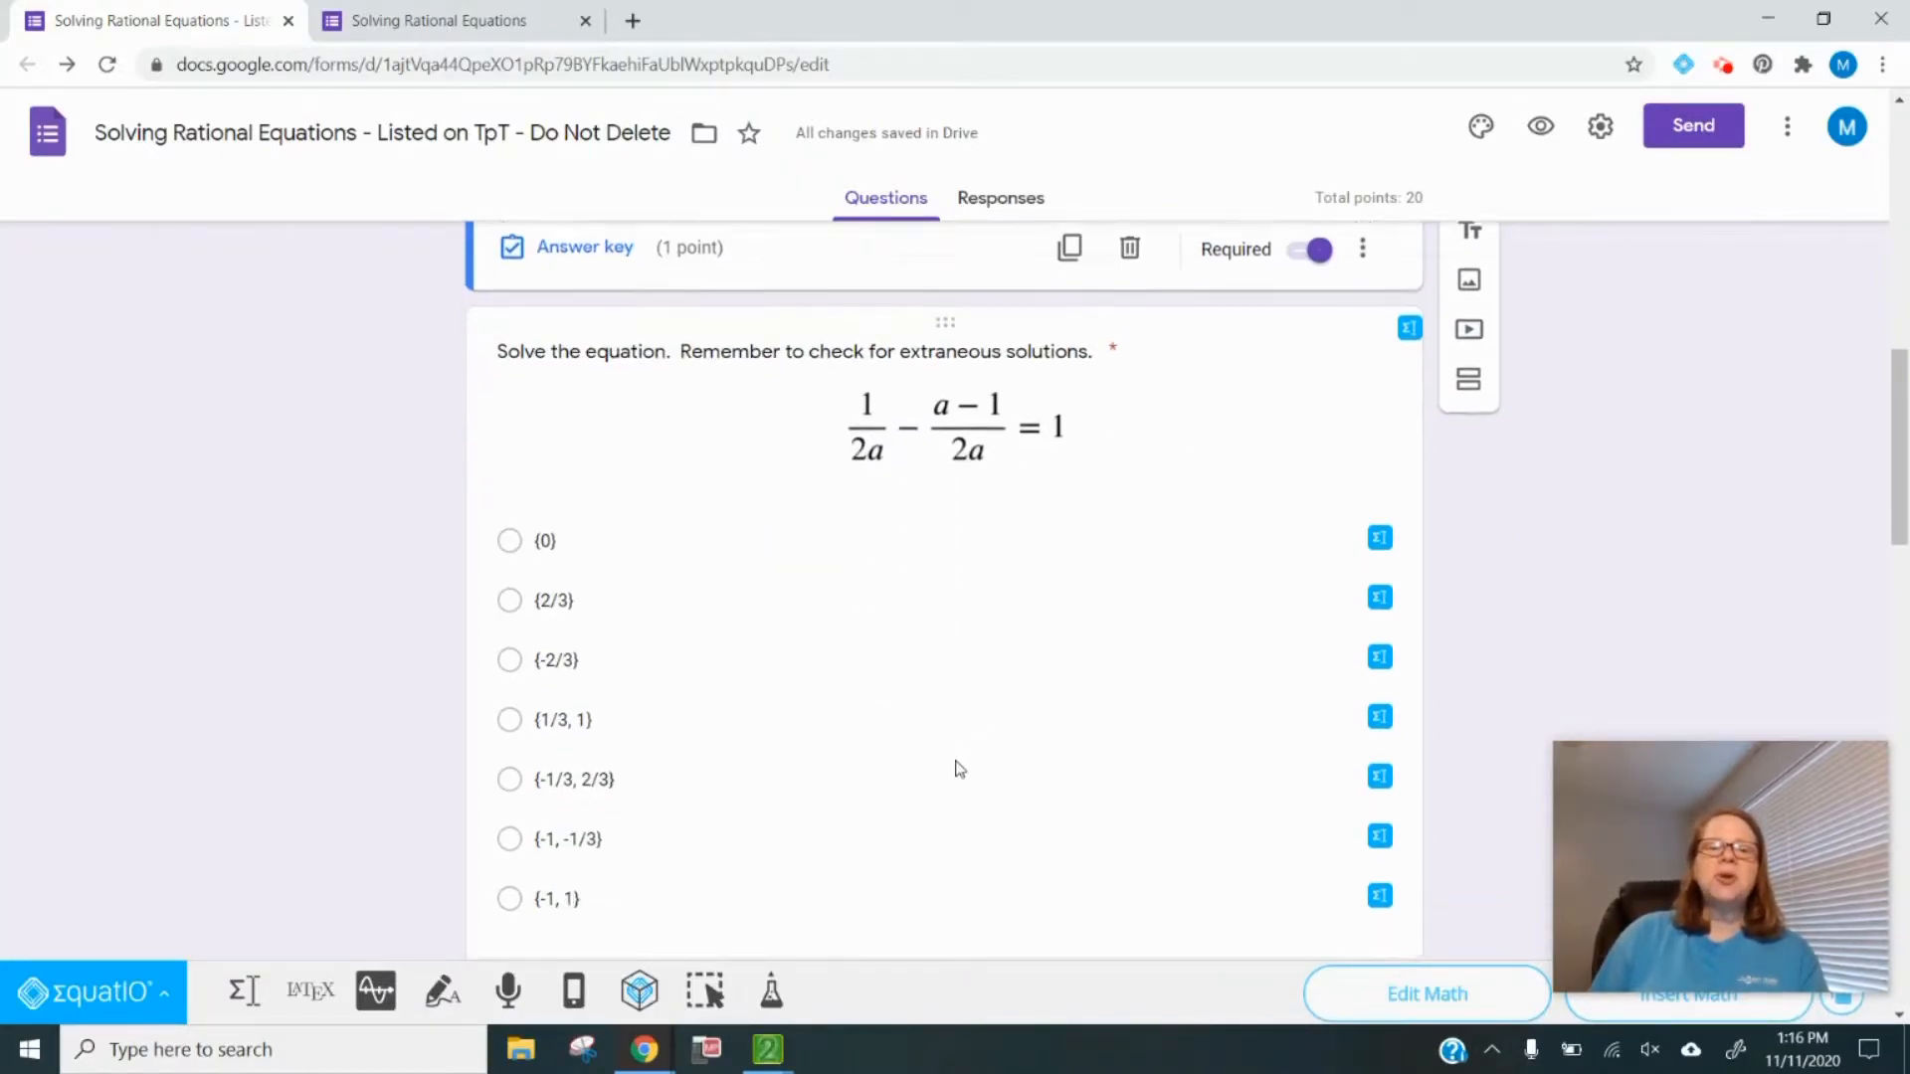
scroll(958, 768, "down", 1)
left_click(631, 712)
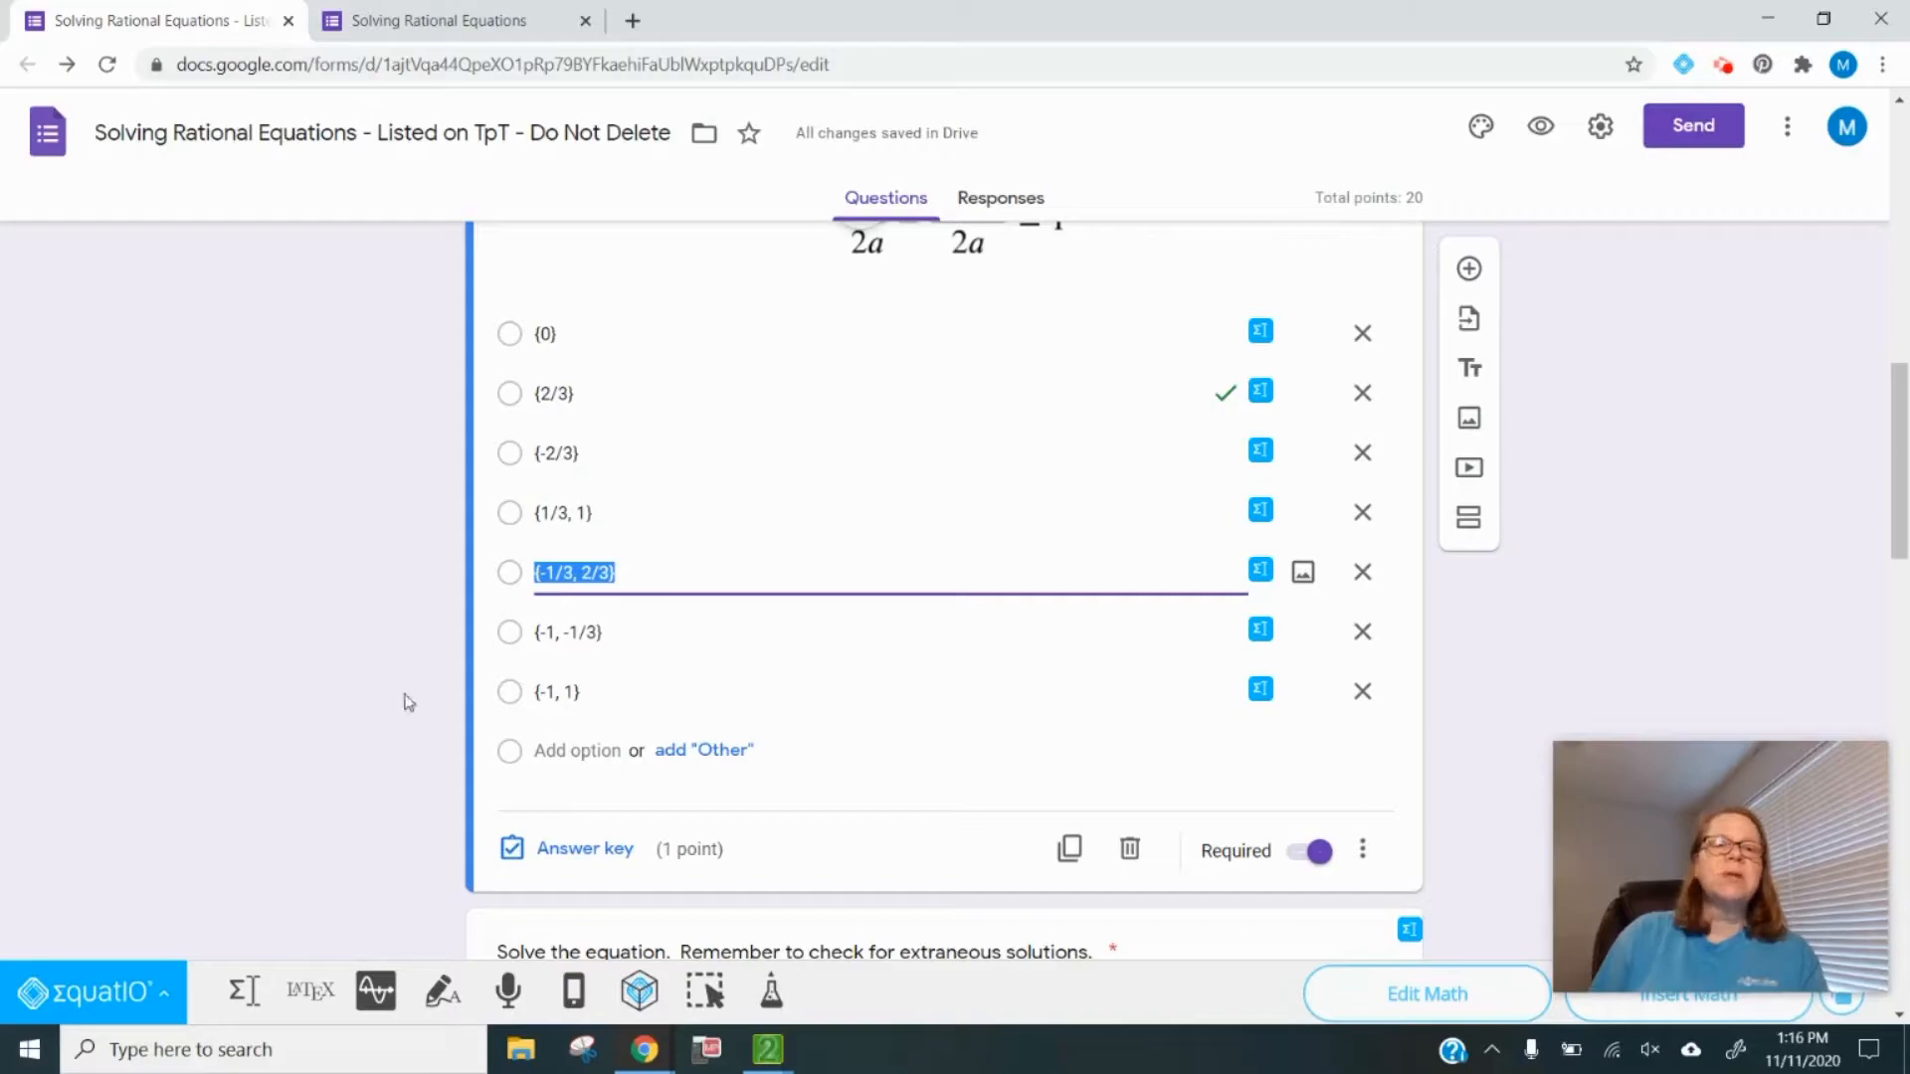
left_click(647, 668)
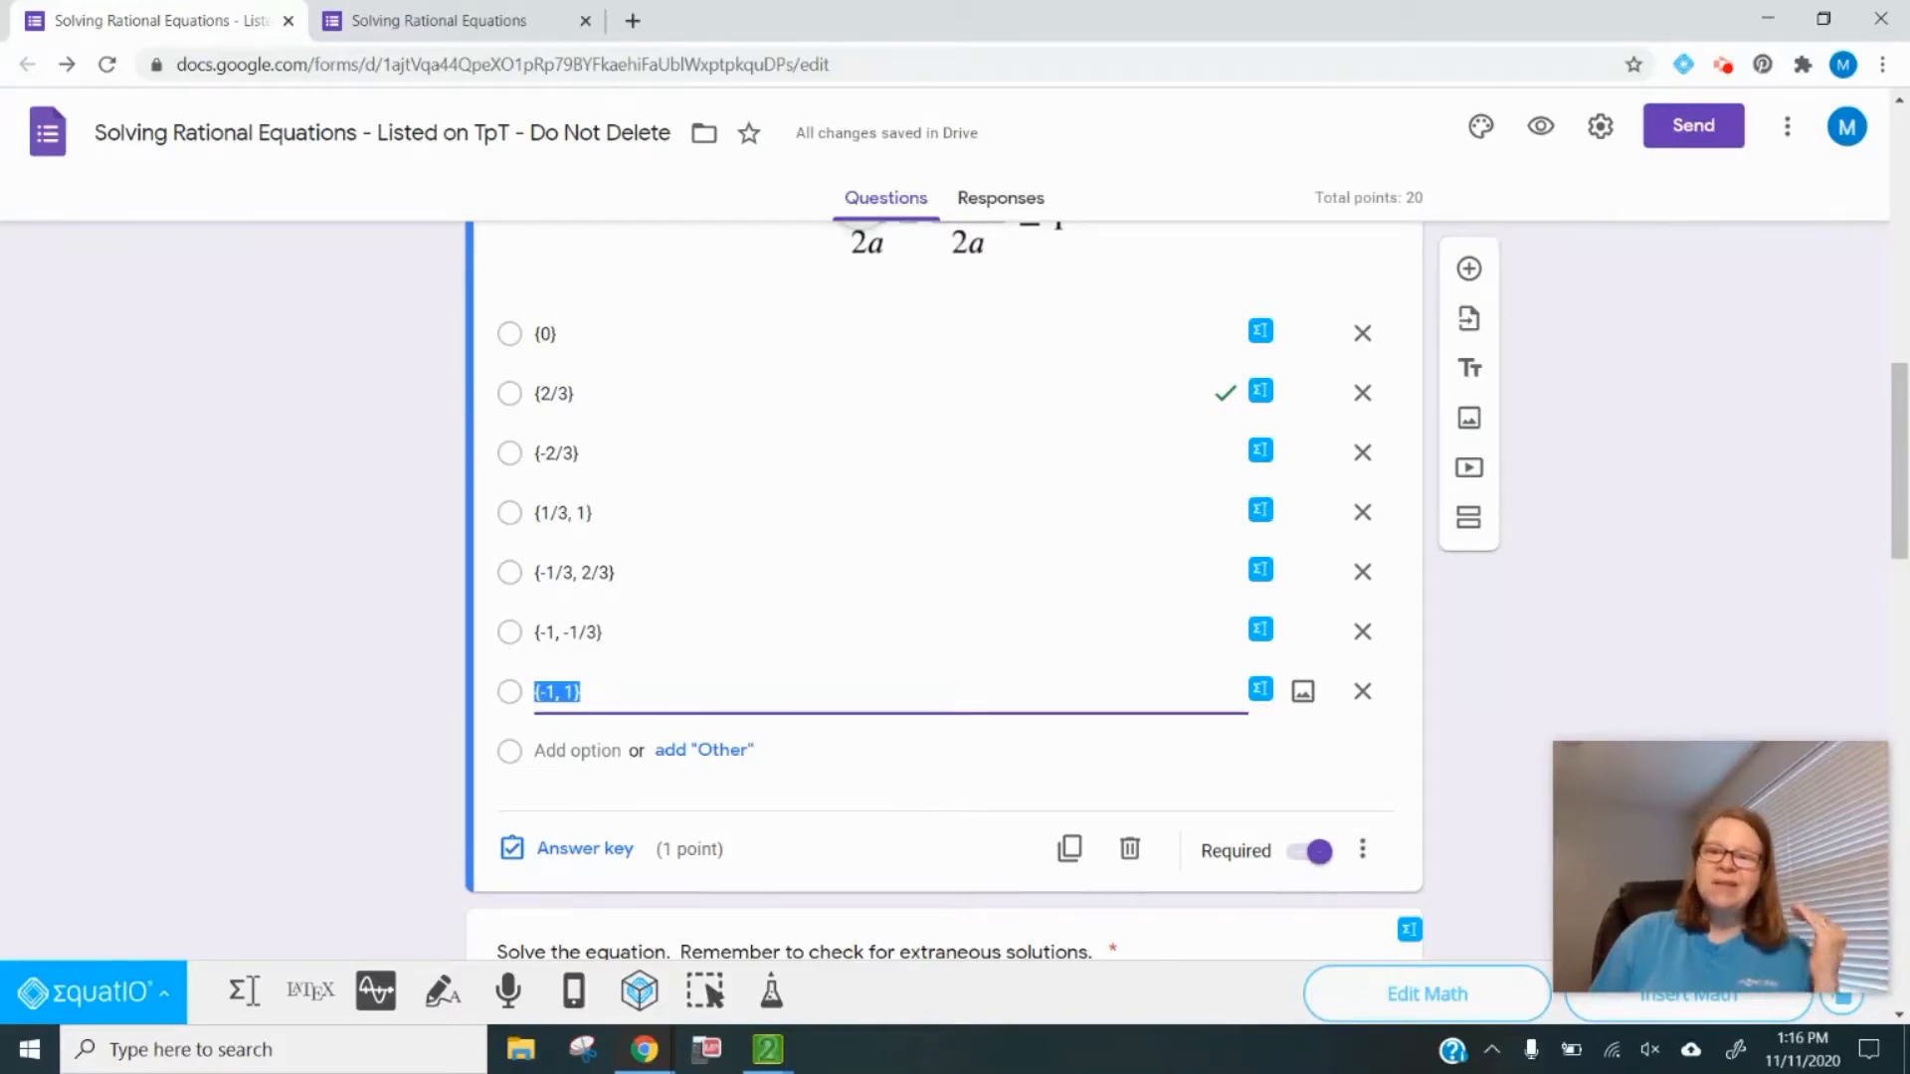
Check the respondent version of the form, return to the editor and view the question types available for the second question.
left_click(482, 20)
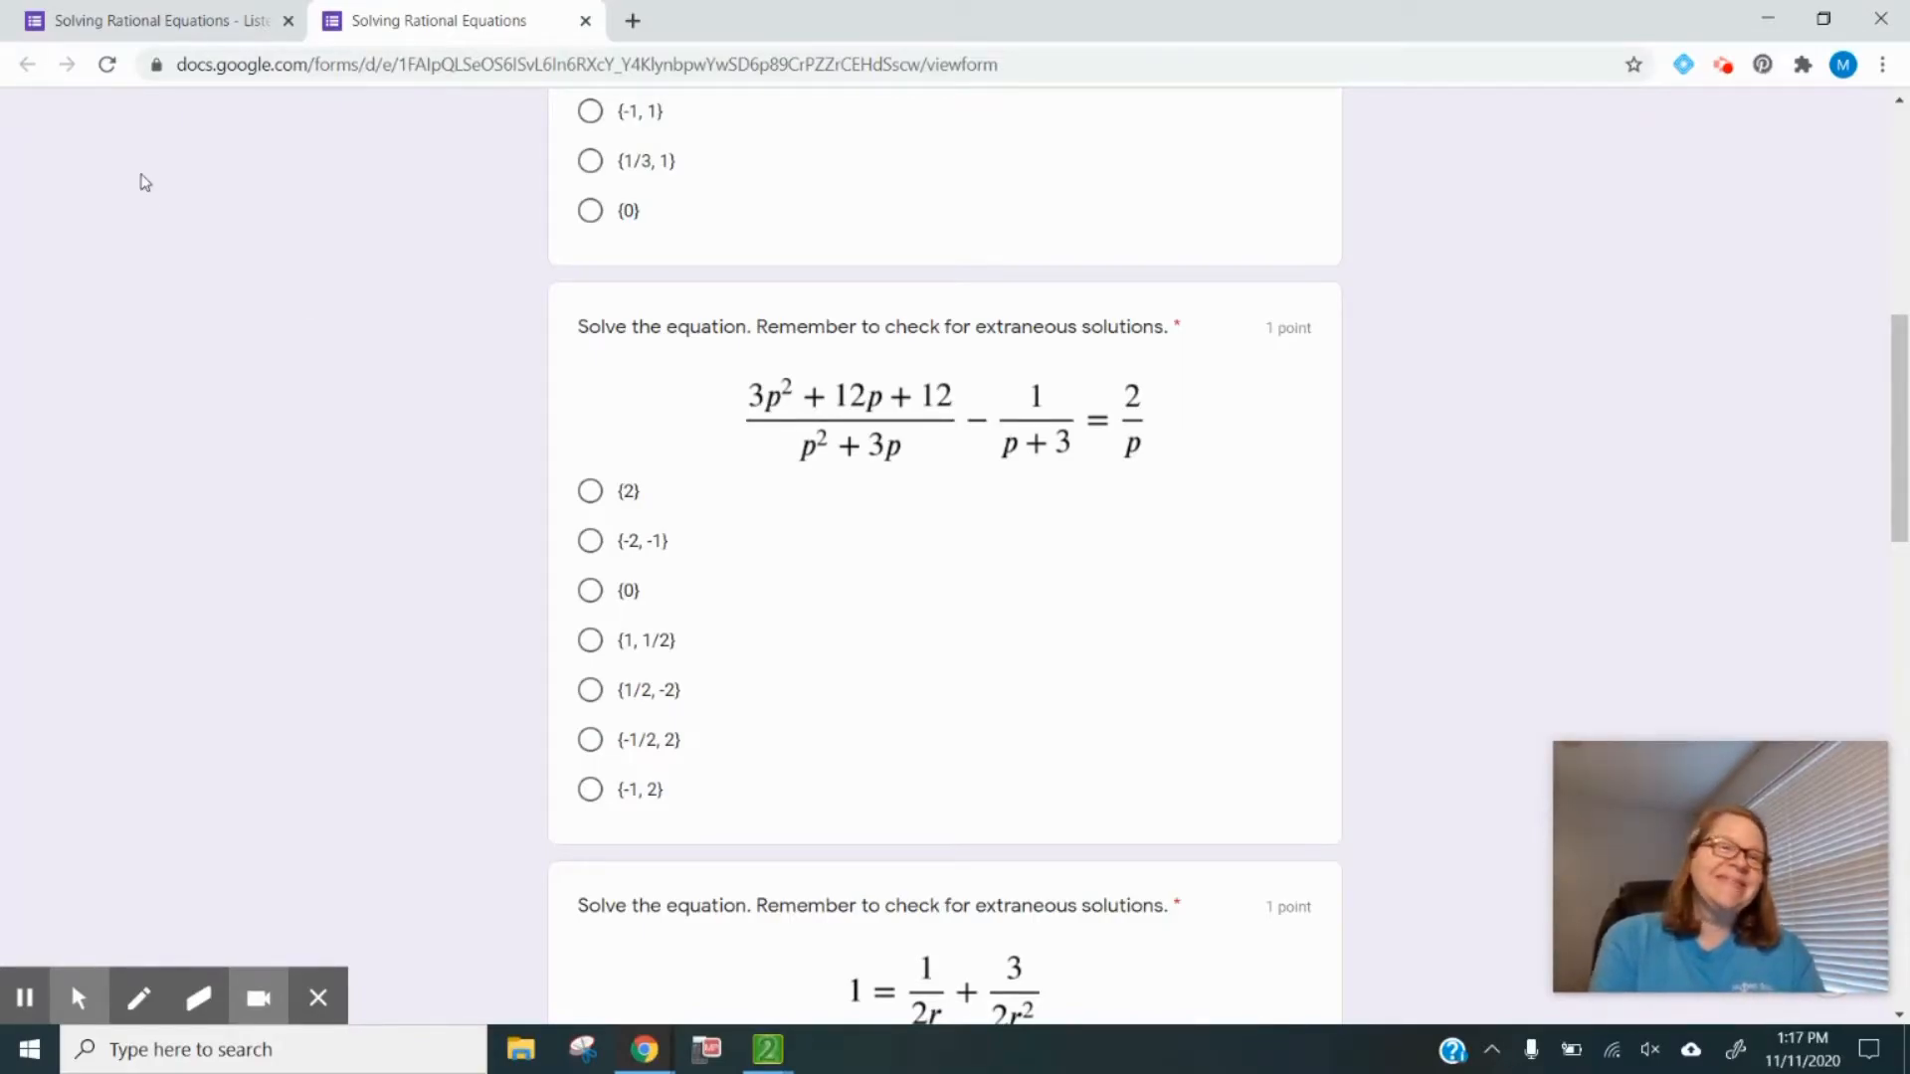
left_click(199, 21)
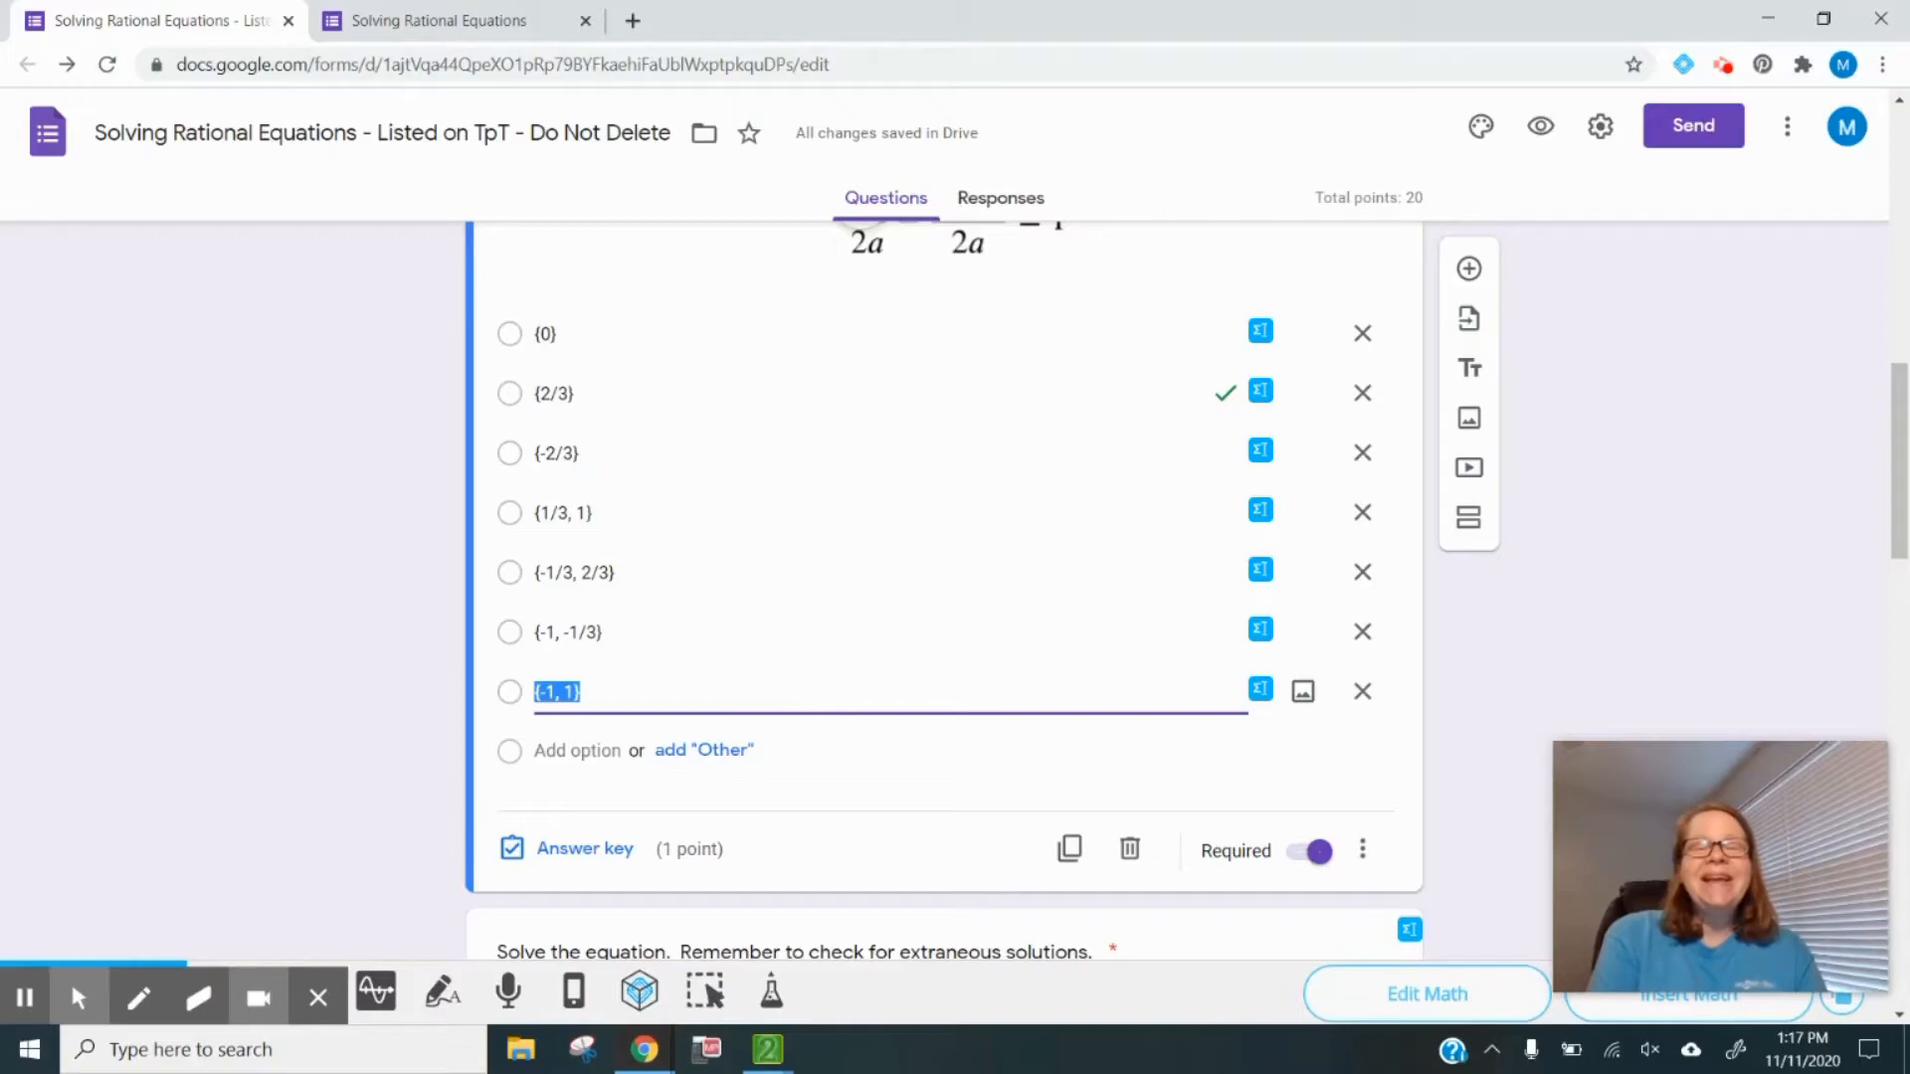
scroll(358, 398, "up", 2)
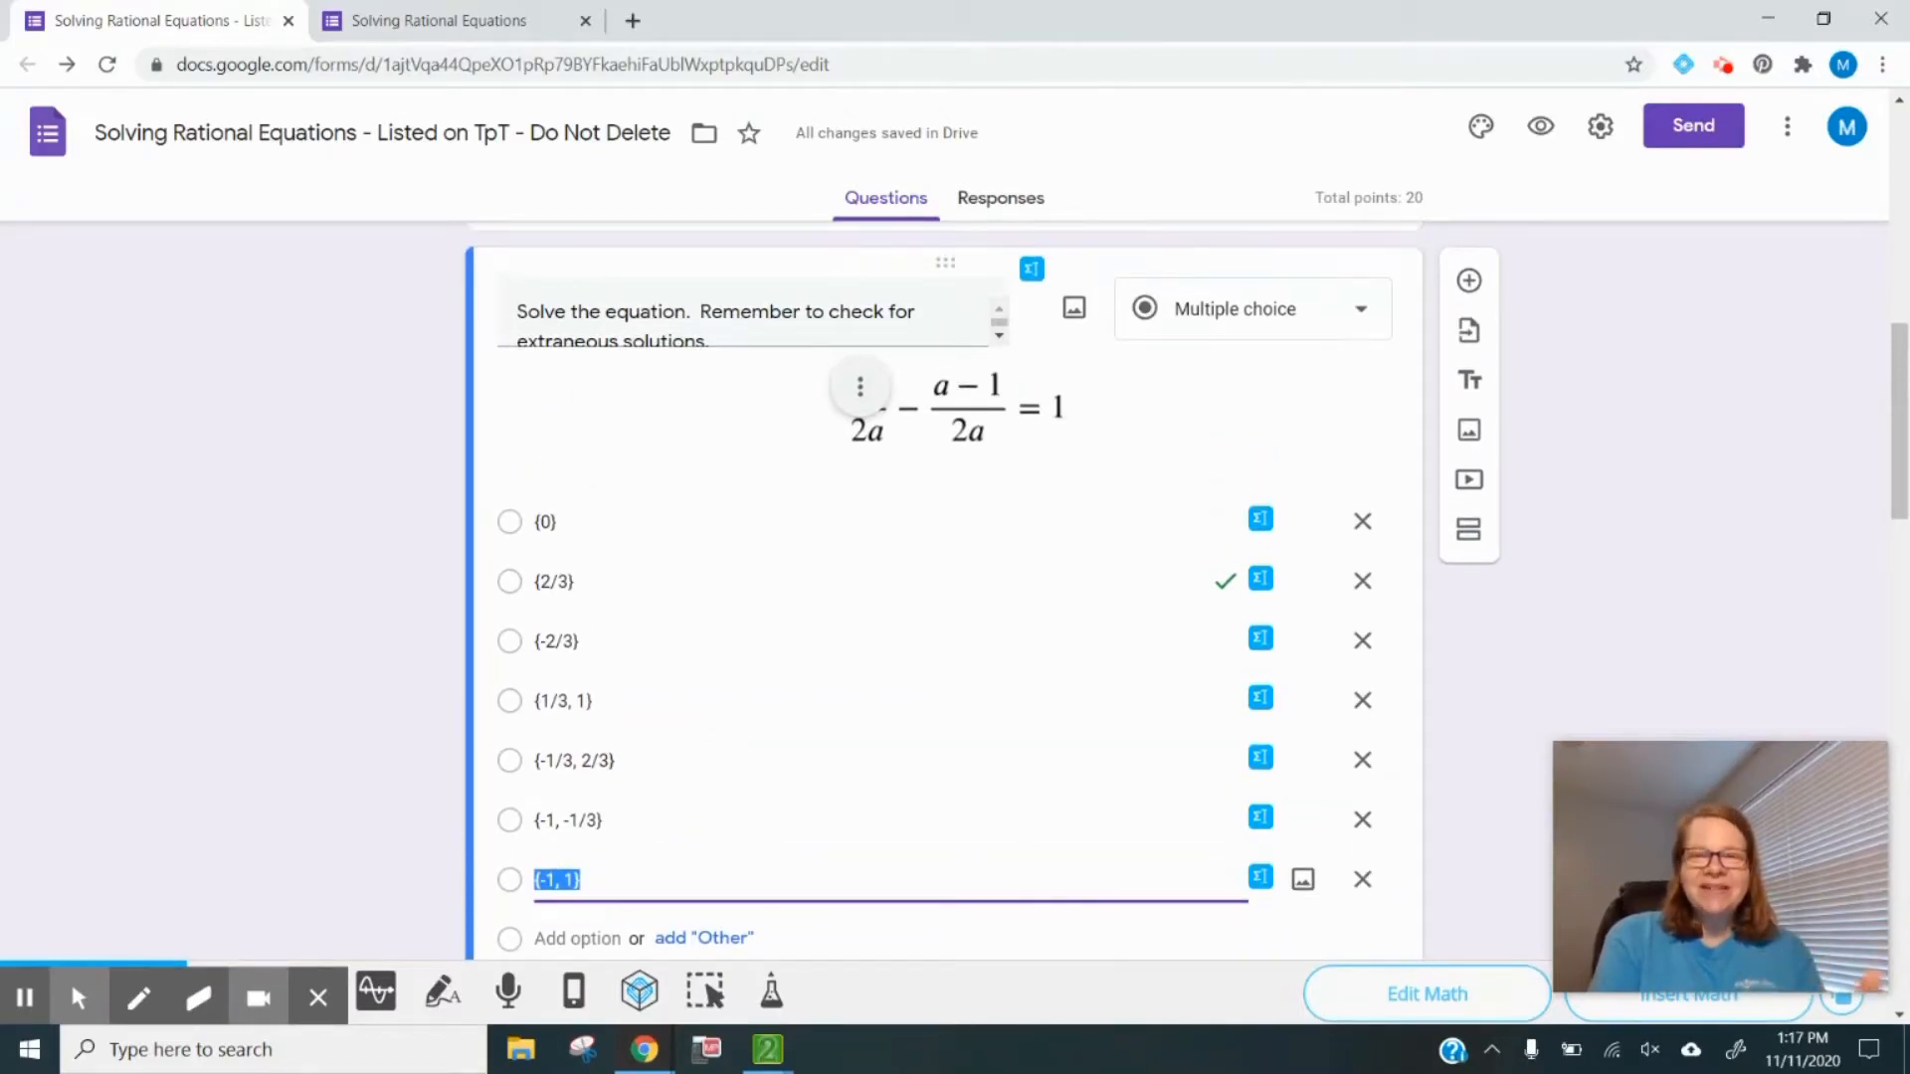
left_click(1283, 291)
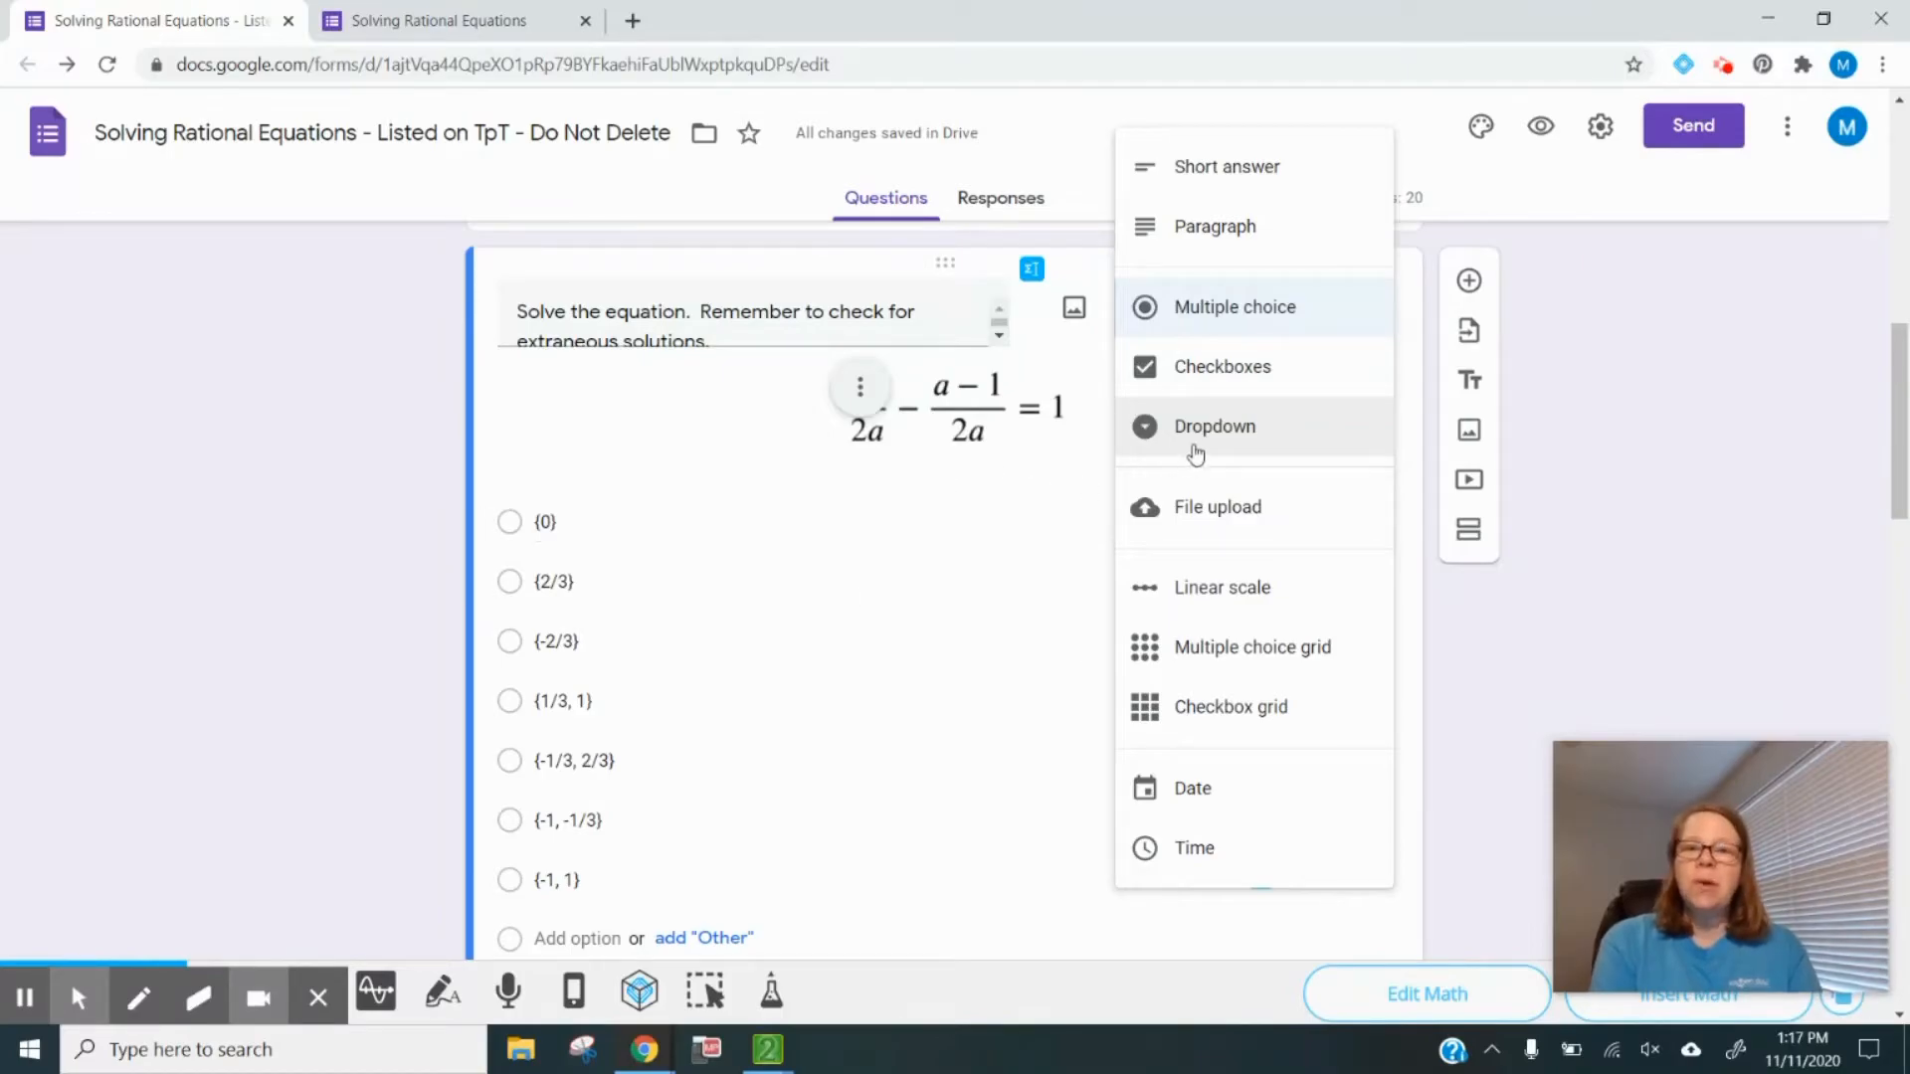
left_click(353, 640)
Examine the third question, the equation with denominators x − 4, and its answer choices such as {4} and {4, -2}.
scroll(354, 639, "down", 3)
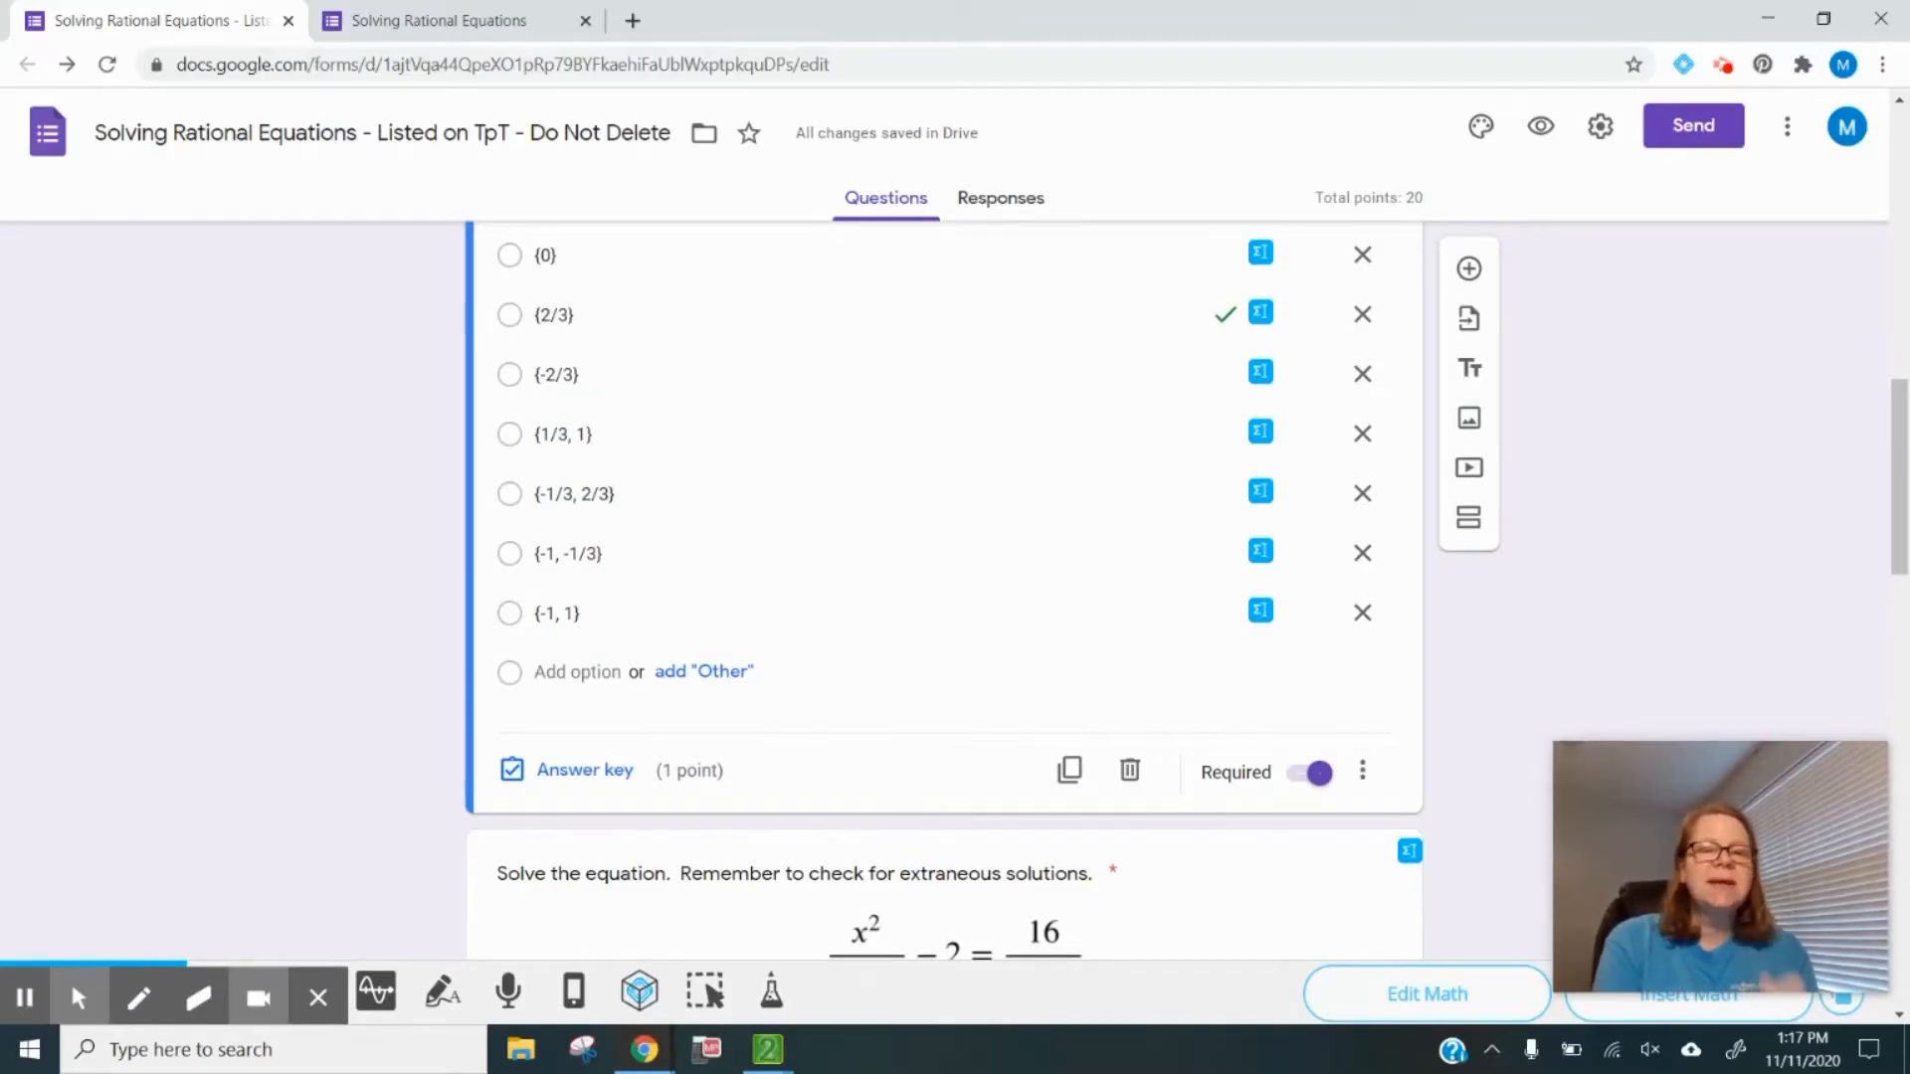
scroll(946, 592, "up", 2)
scroll(945, 592, "down", 5)
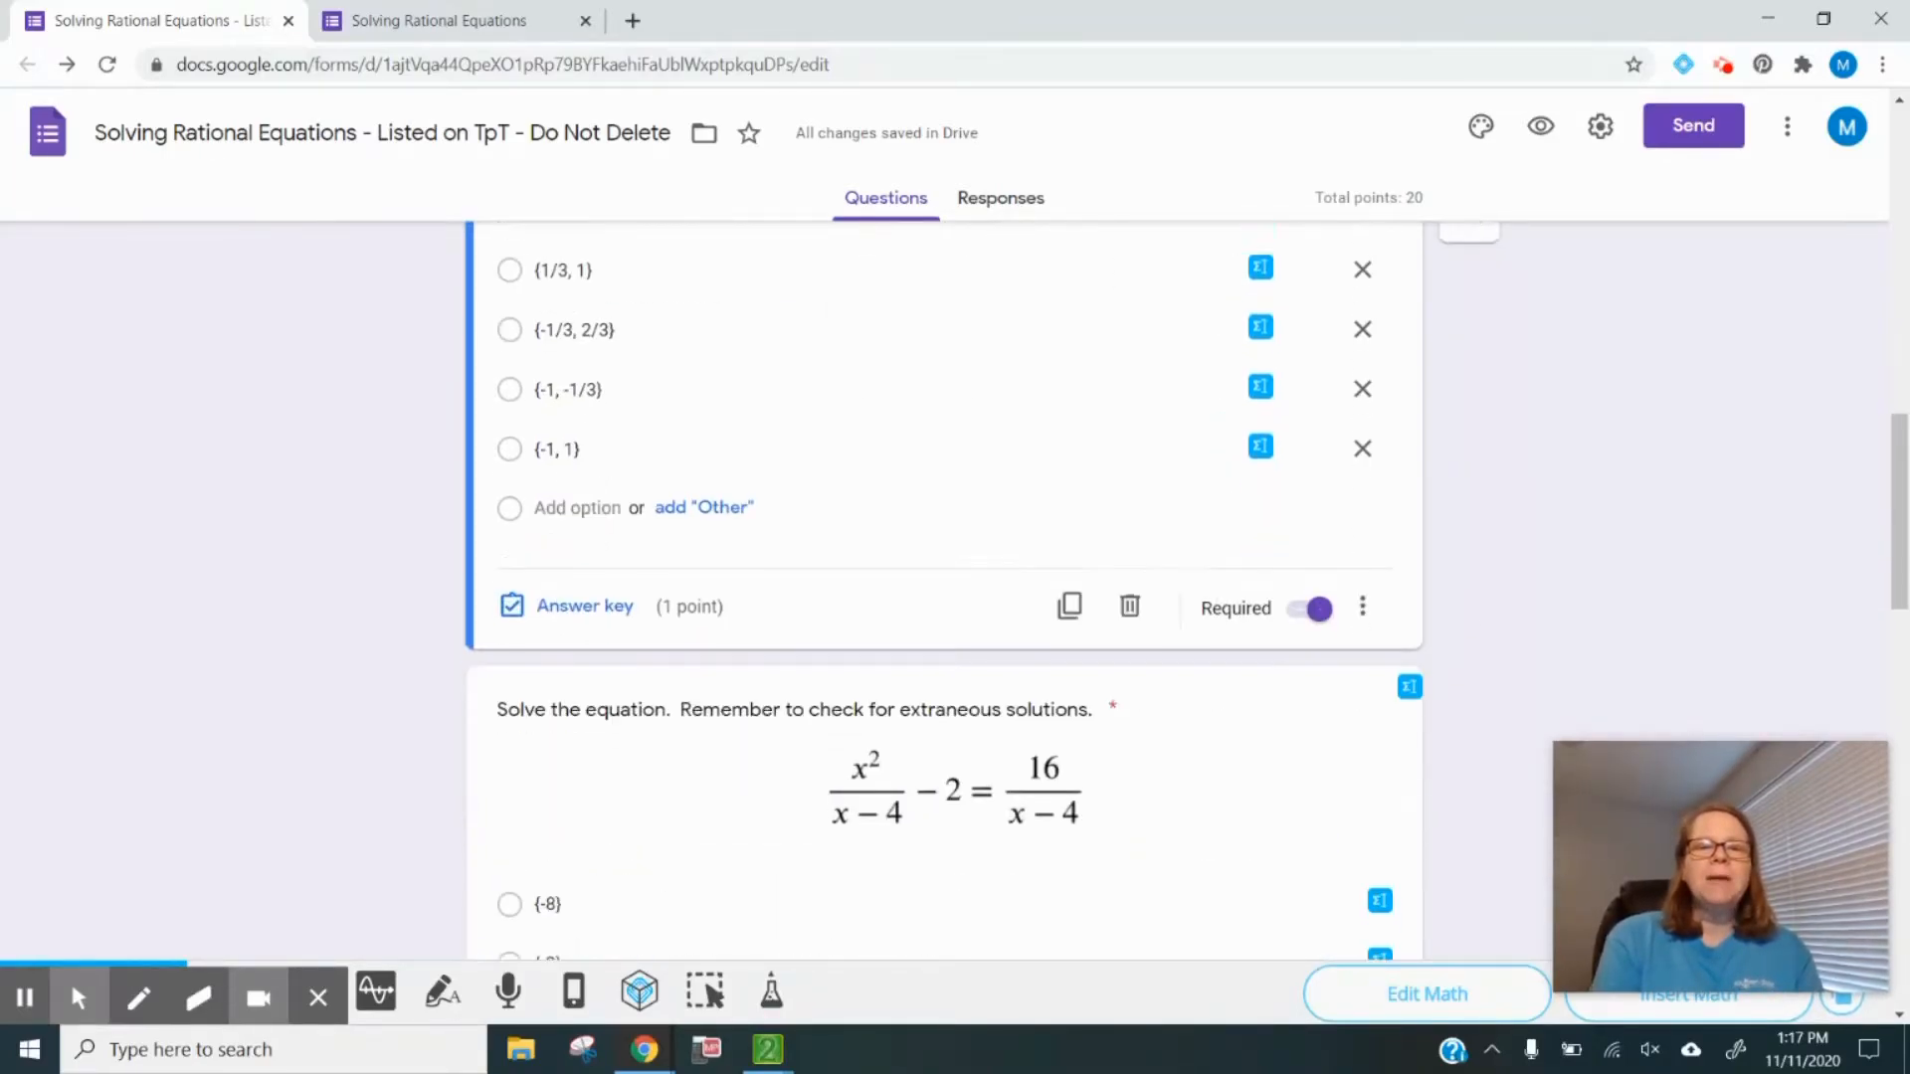
scroll(945, 592, "down", 3)
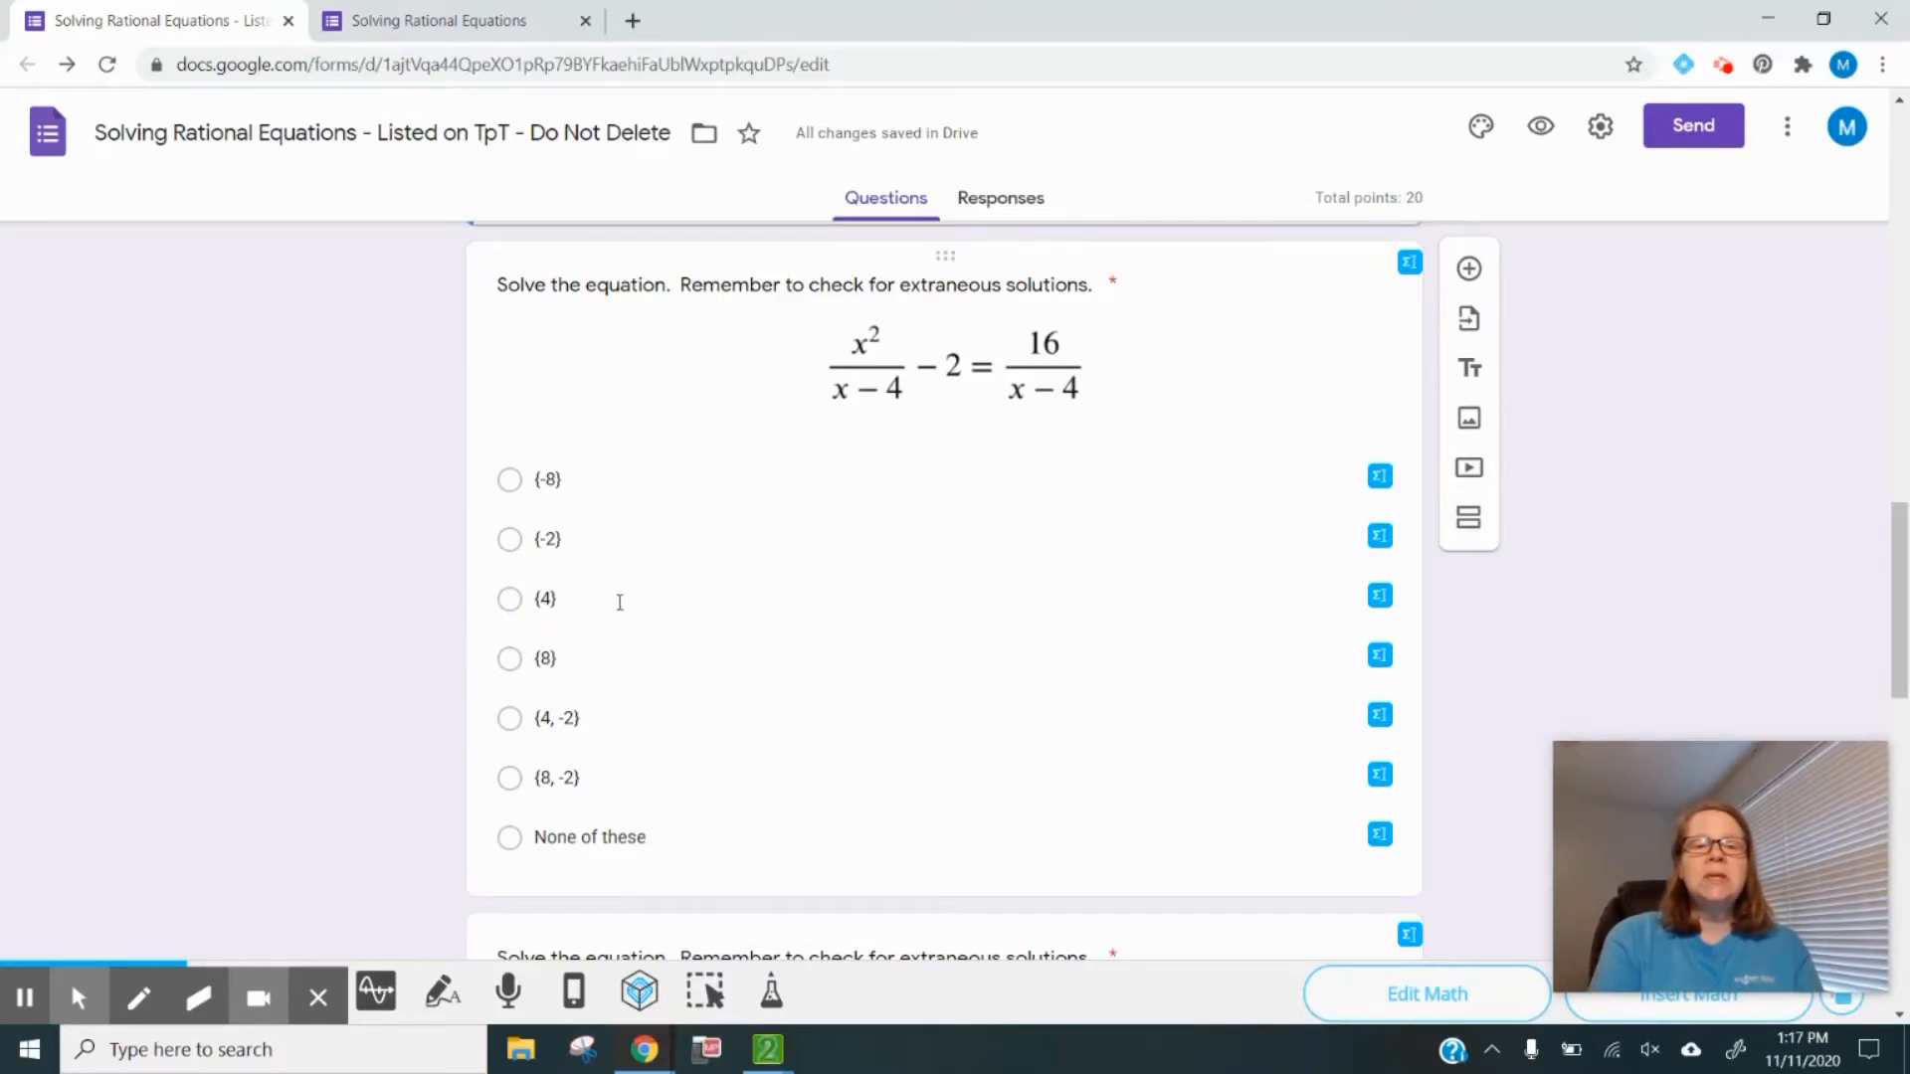
left_click(618, 600)
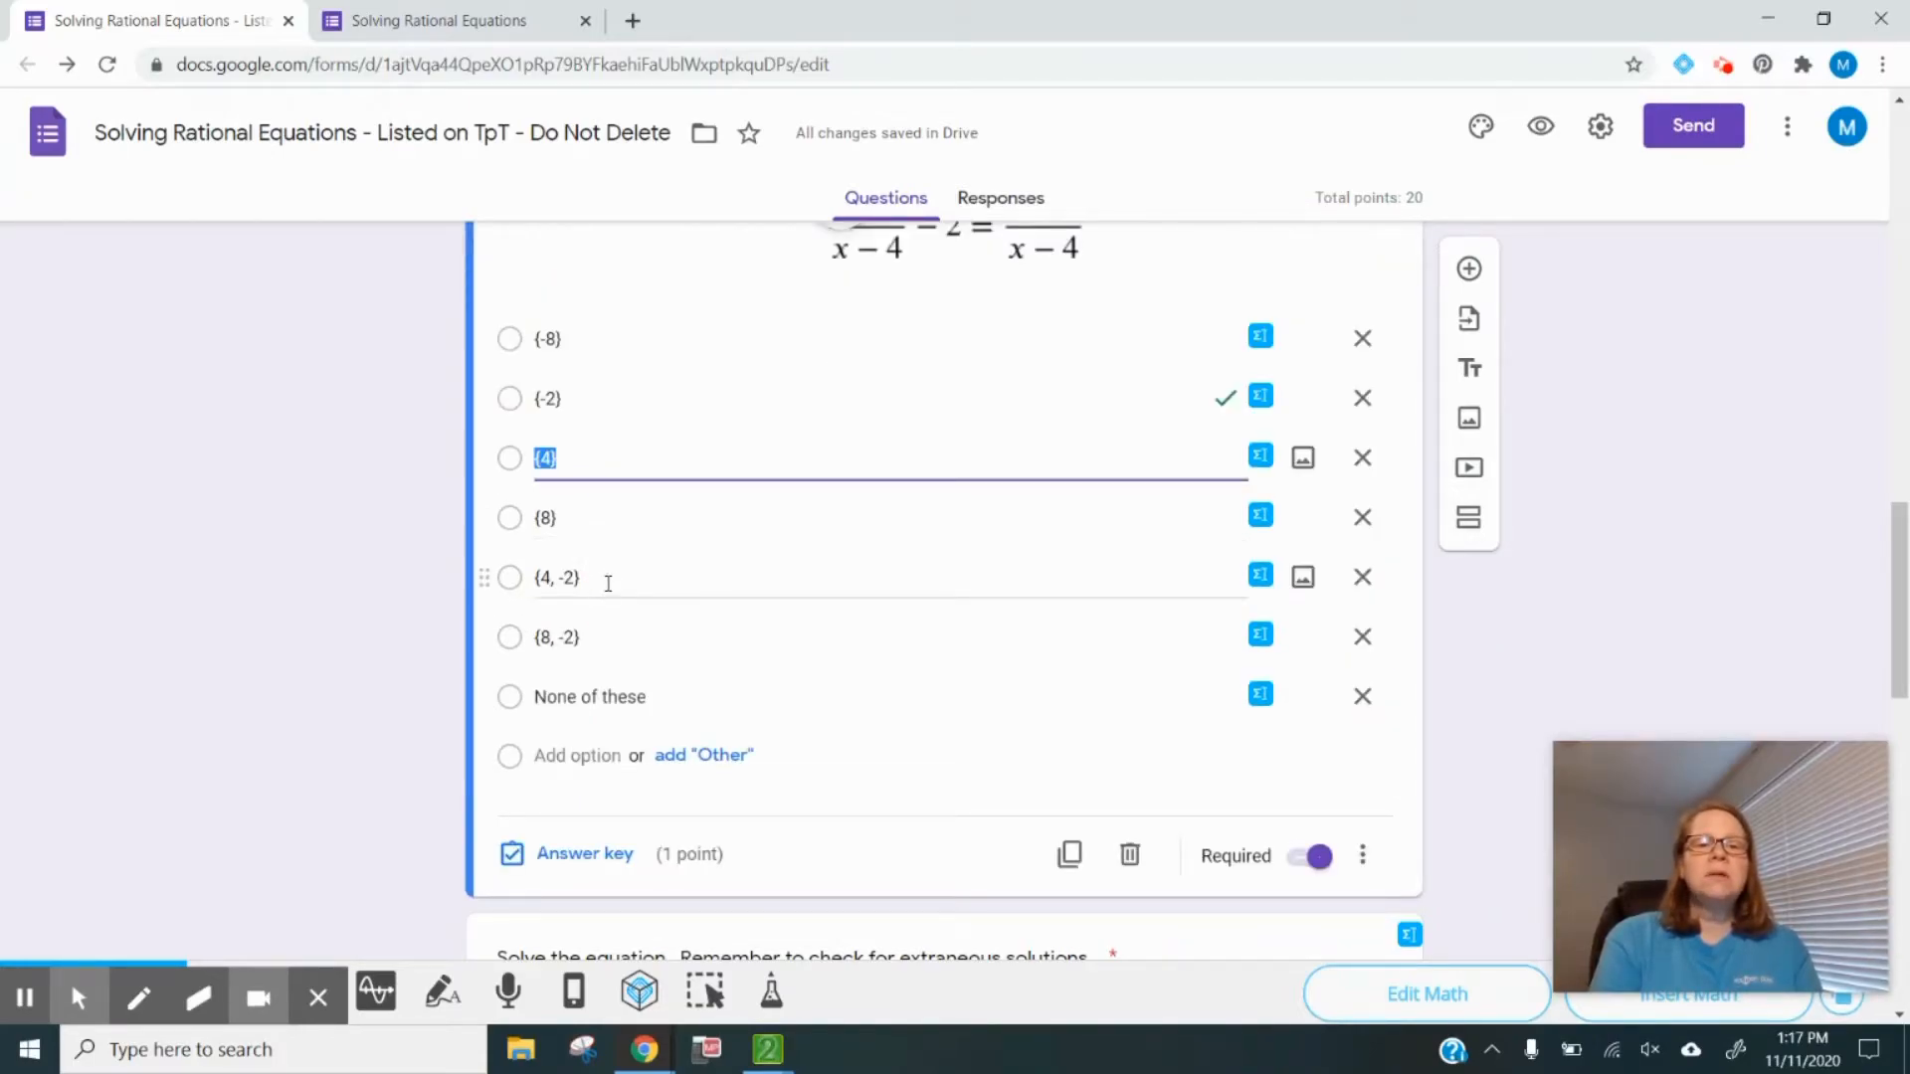
left_click(611, 581)
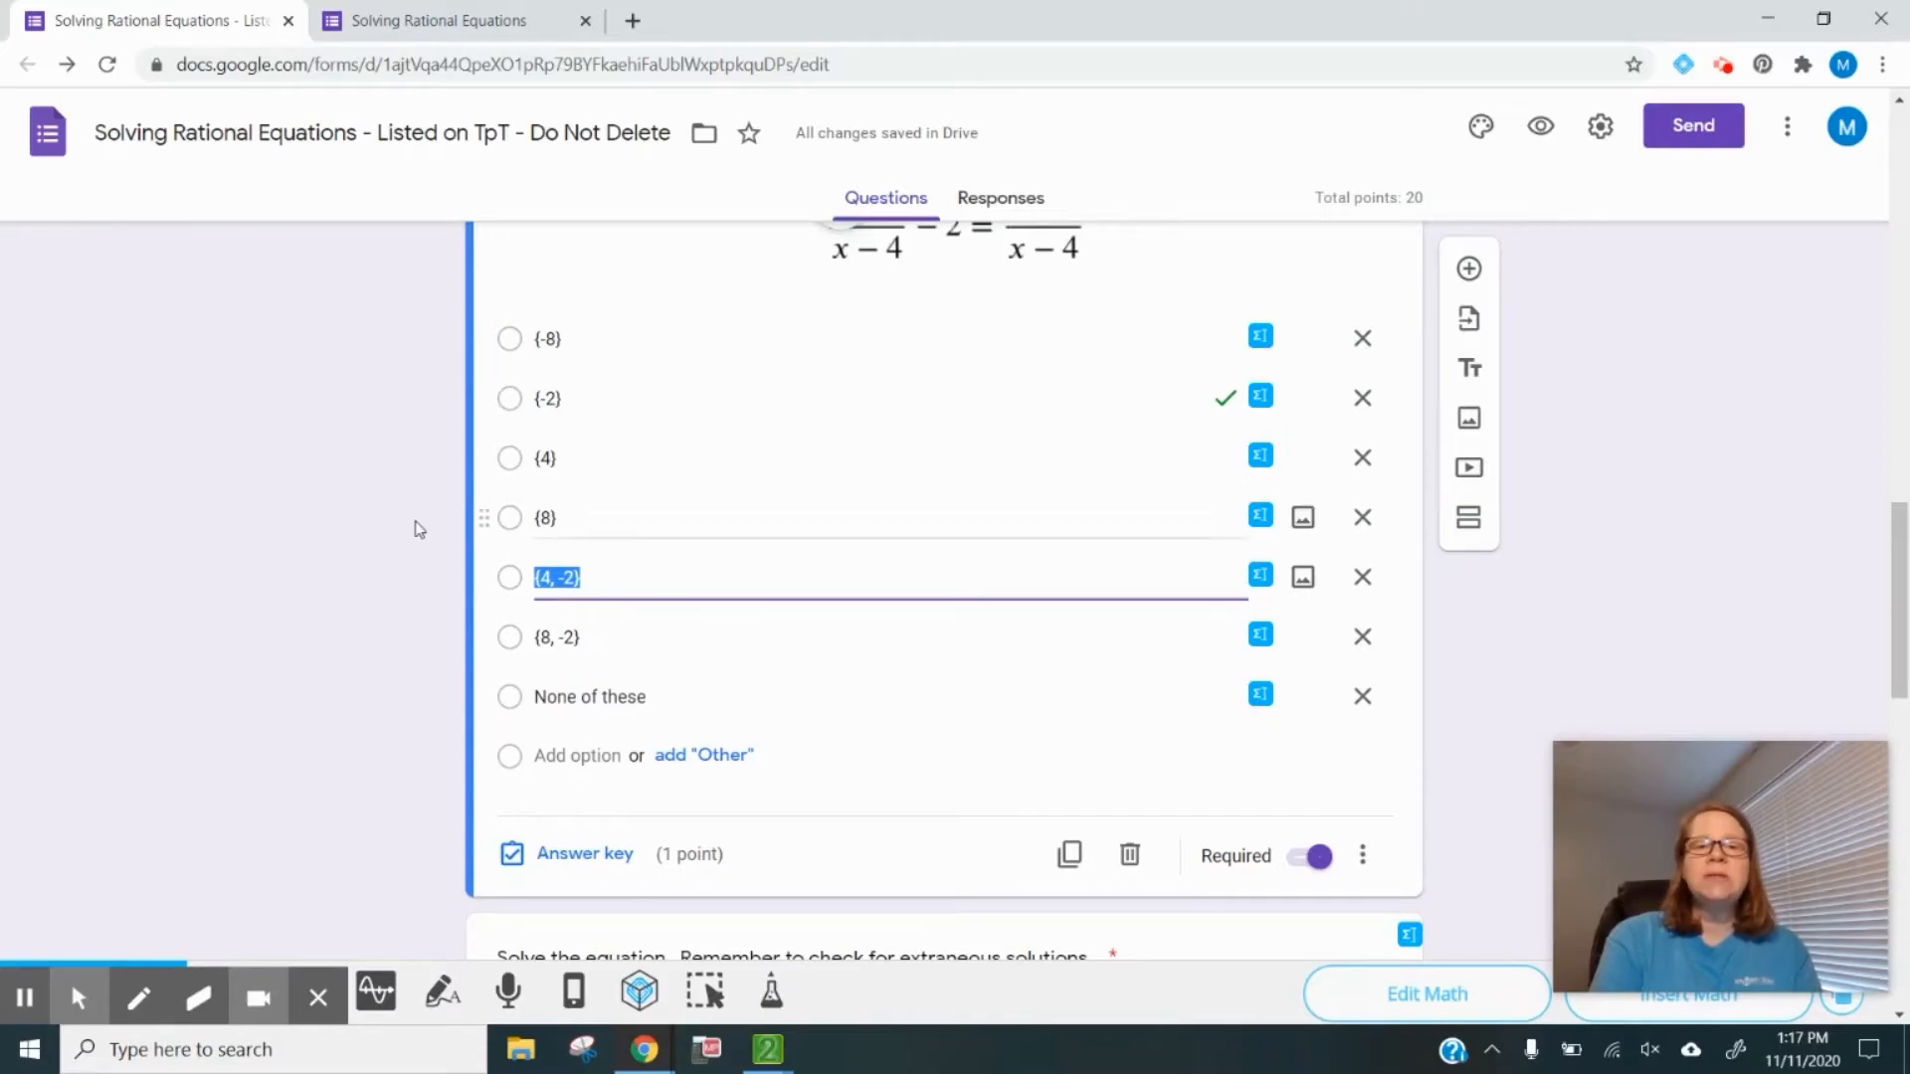
scroll(379, 550, "up", 1)
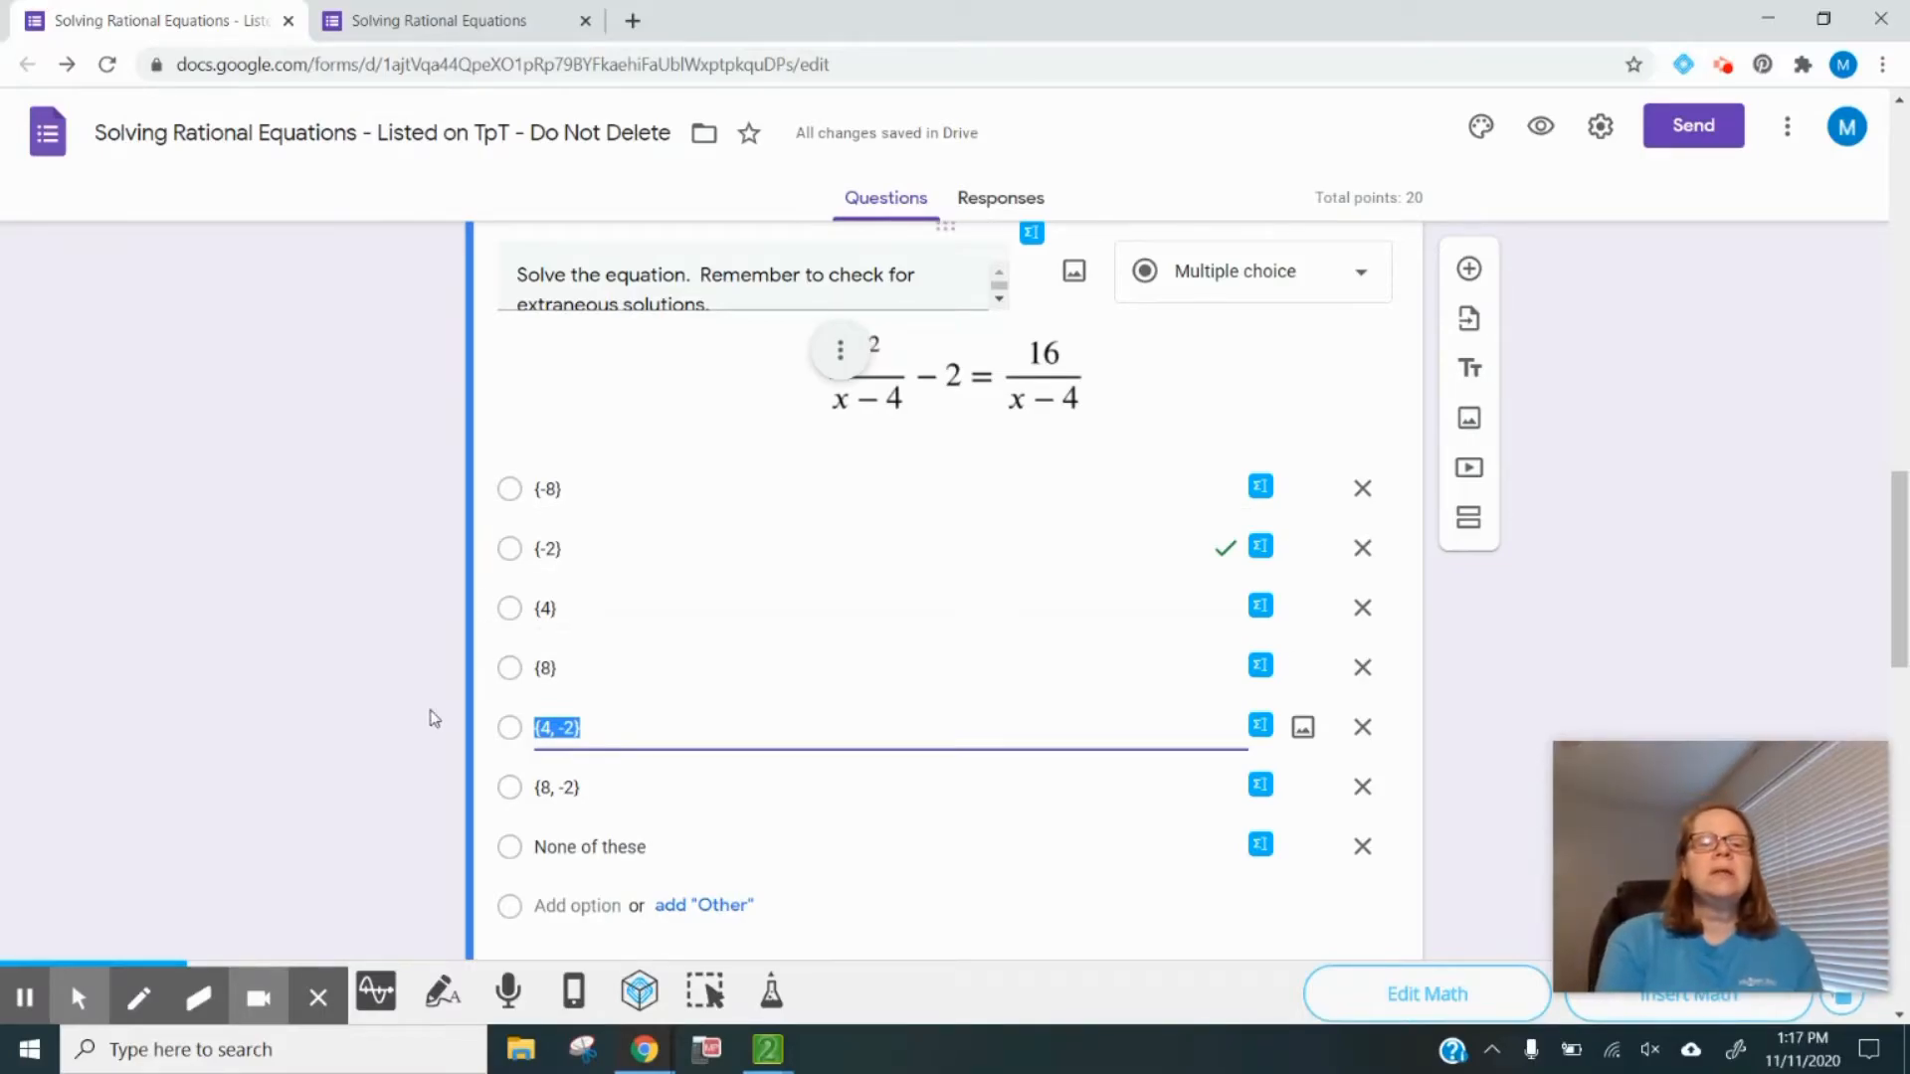
scroll(430, 716, "down", 1)
scroll(563, 428, "down", 3)
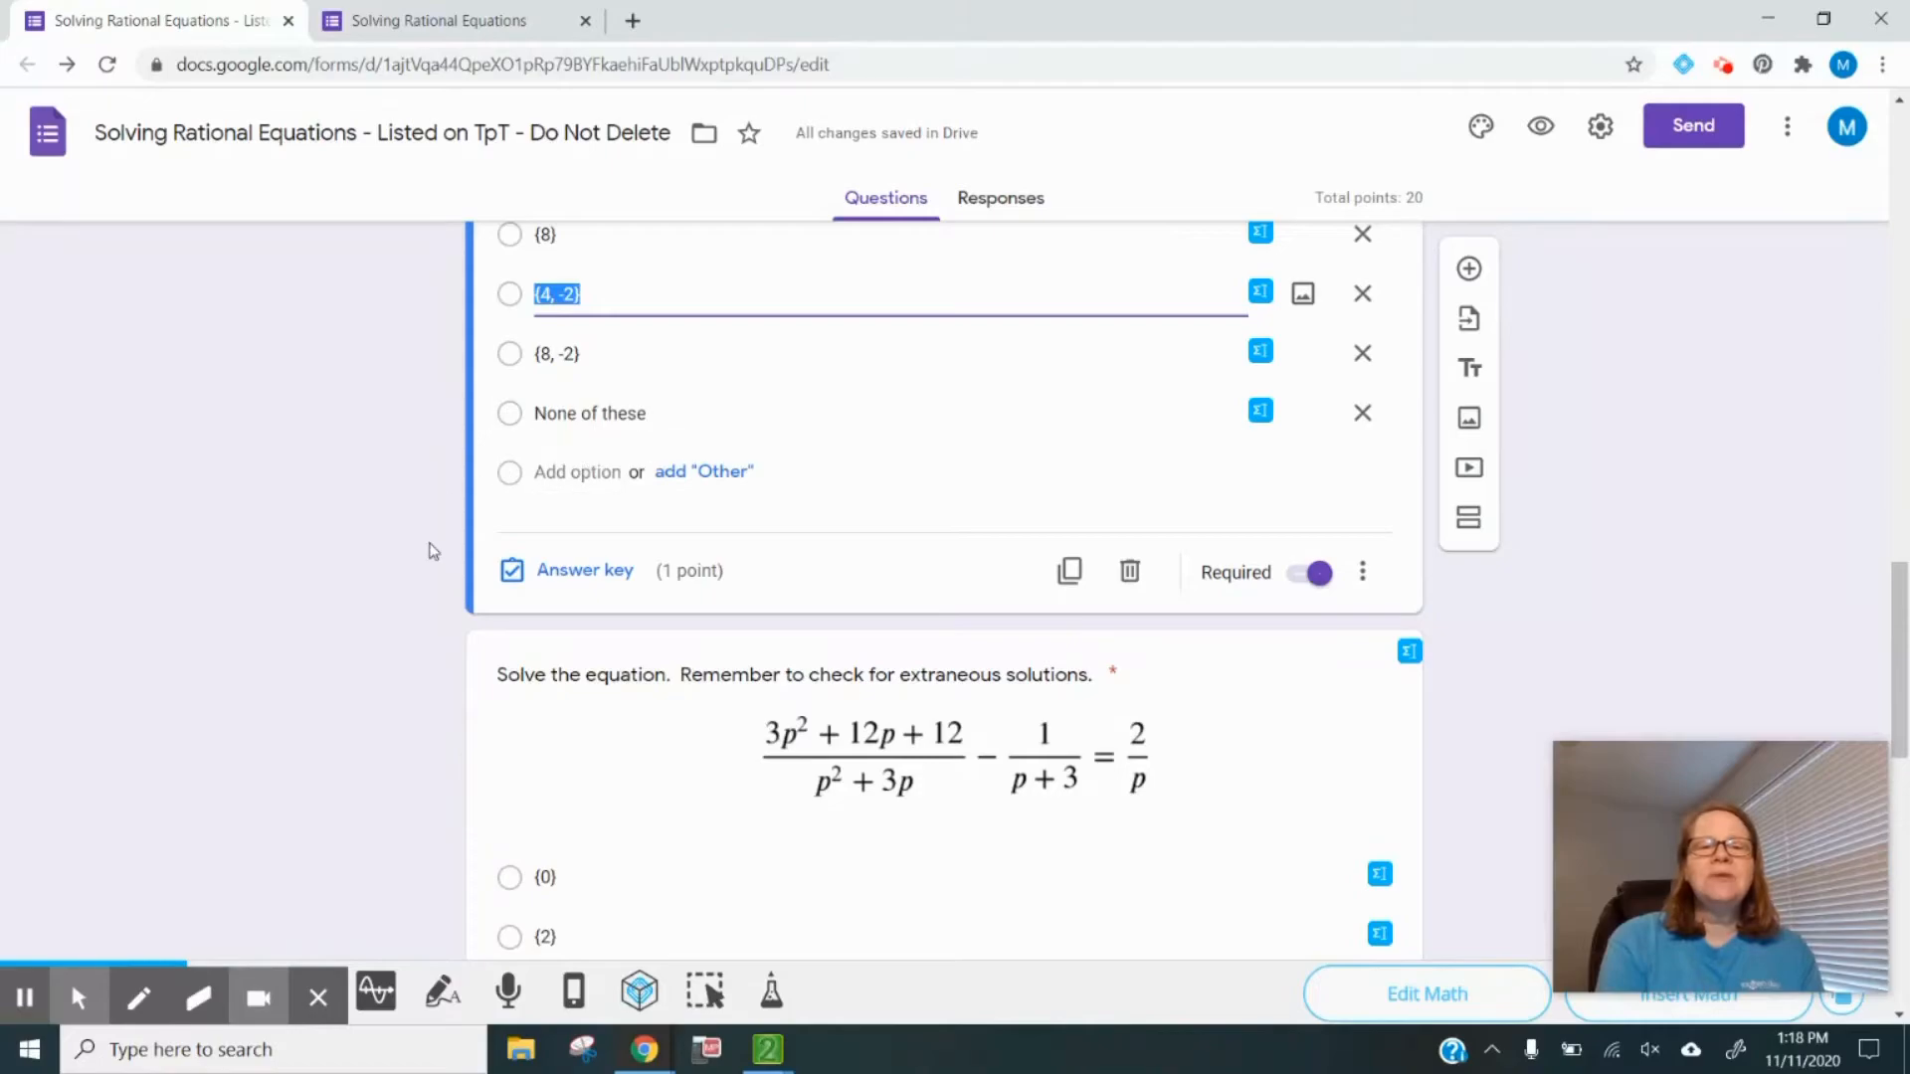
scroll(427, 546, "up", 3)
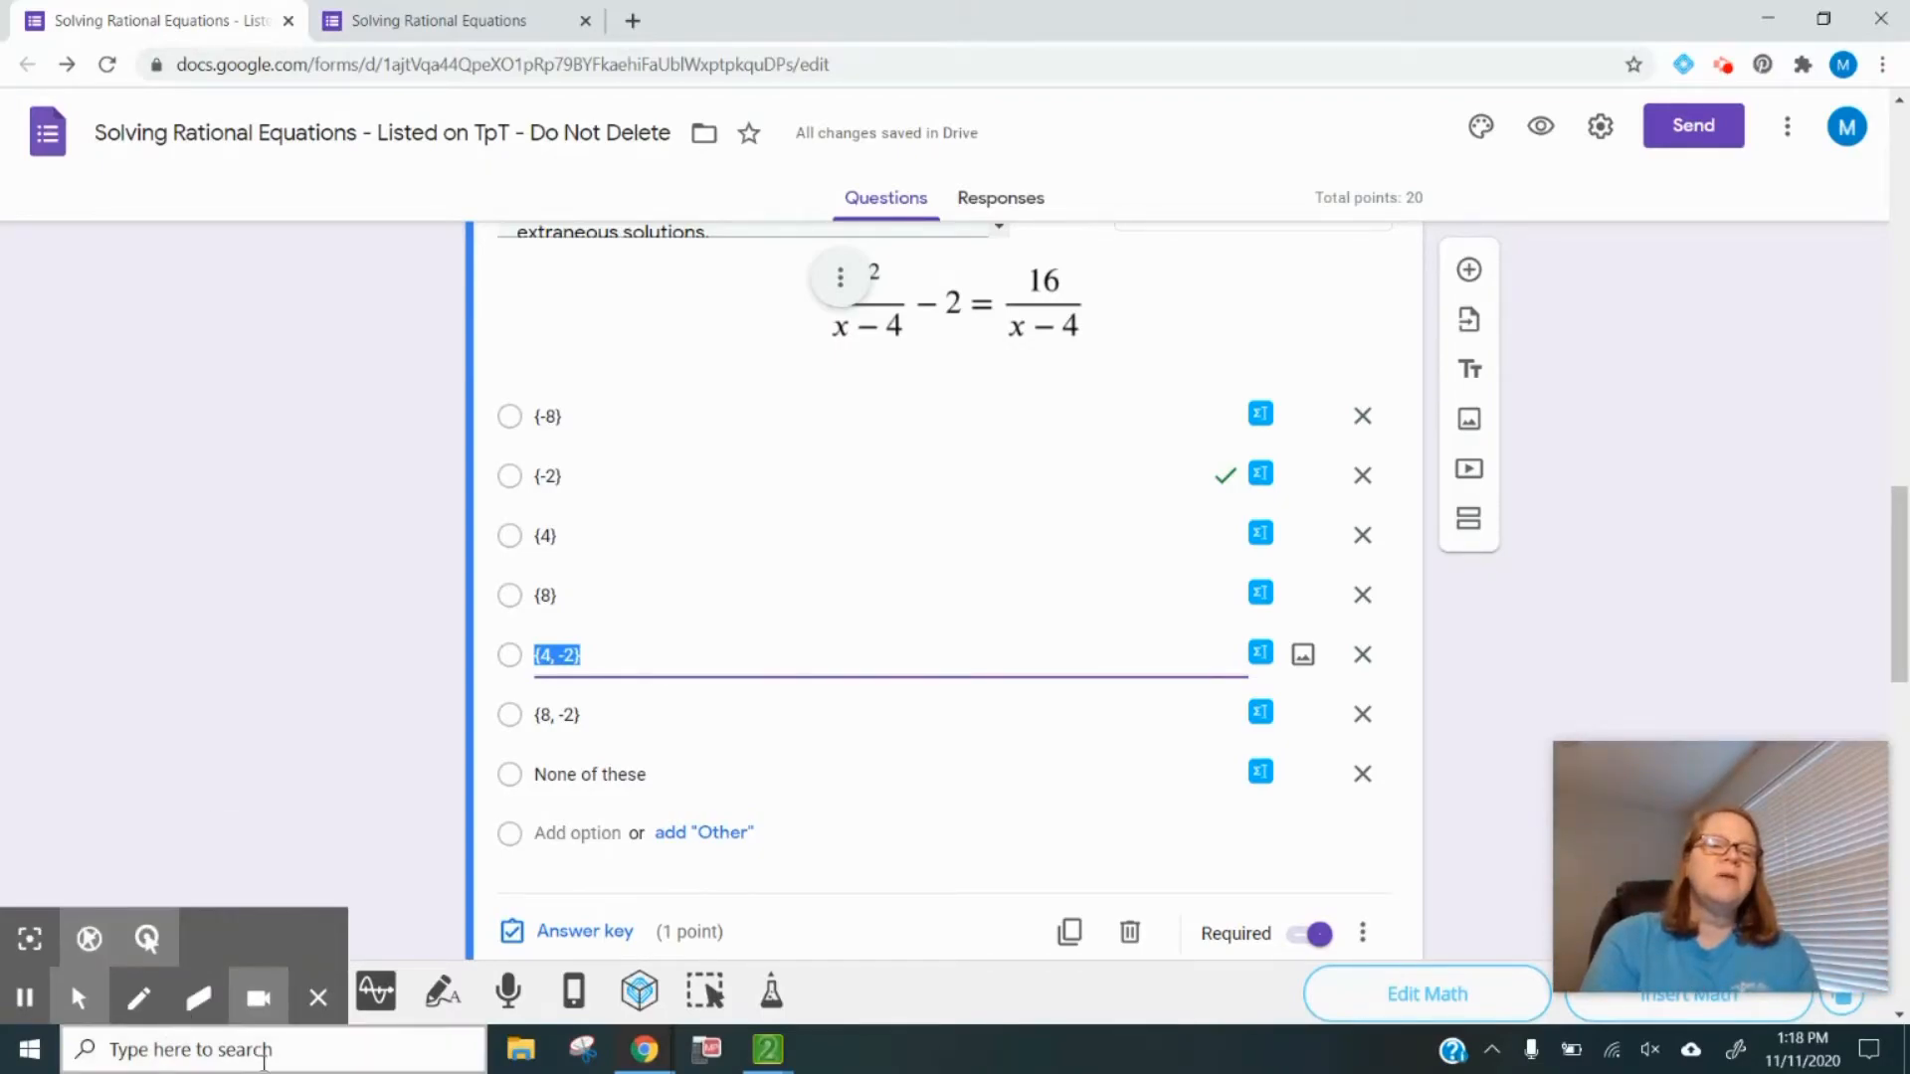
View the form's additional options, such as making a copy and add-ons, without choosing any.
left_click(319, 997)
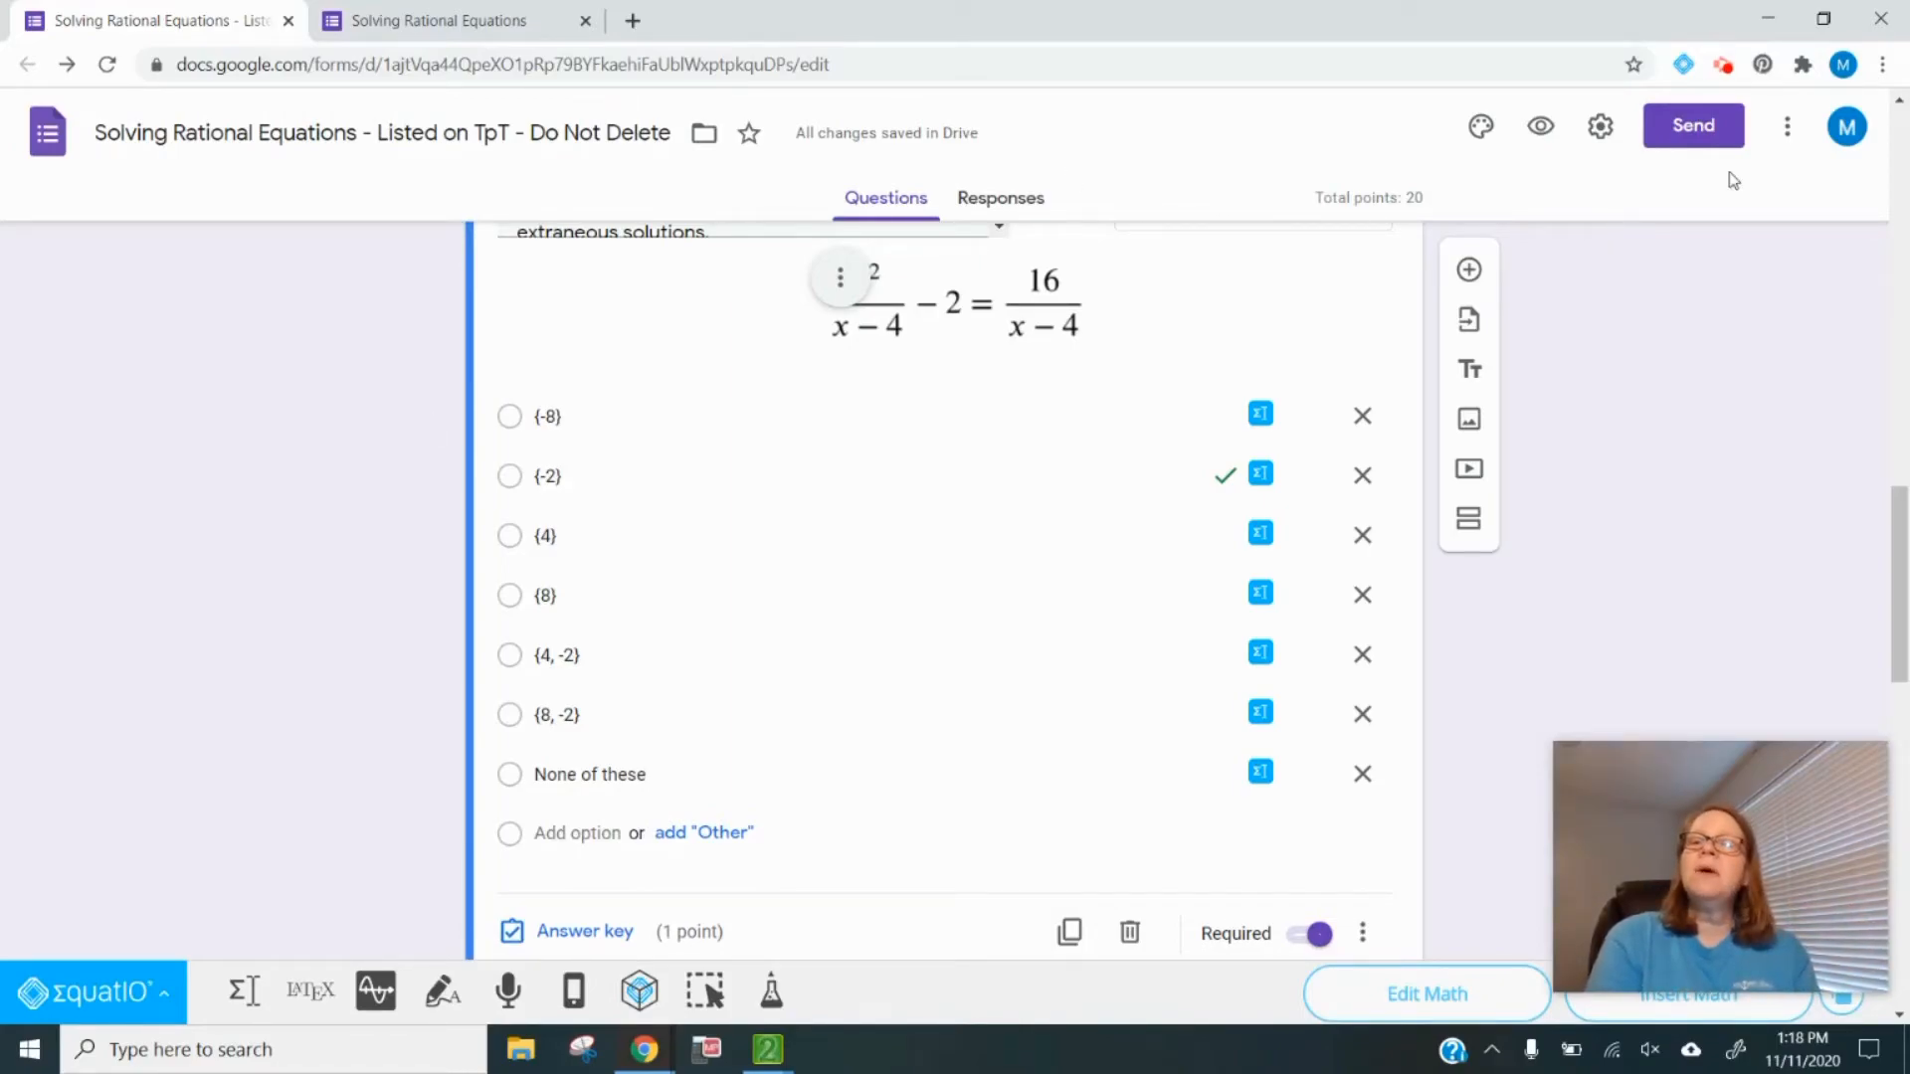
left_click(1787, 127)
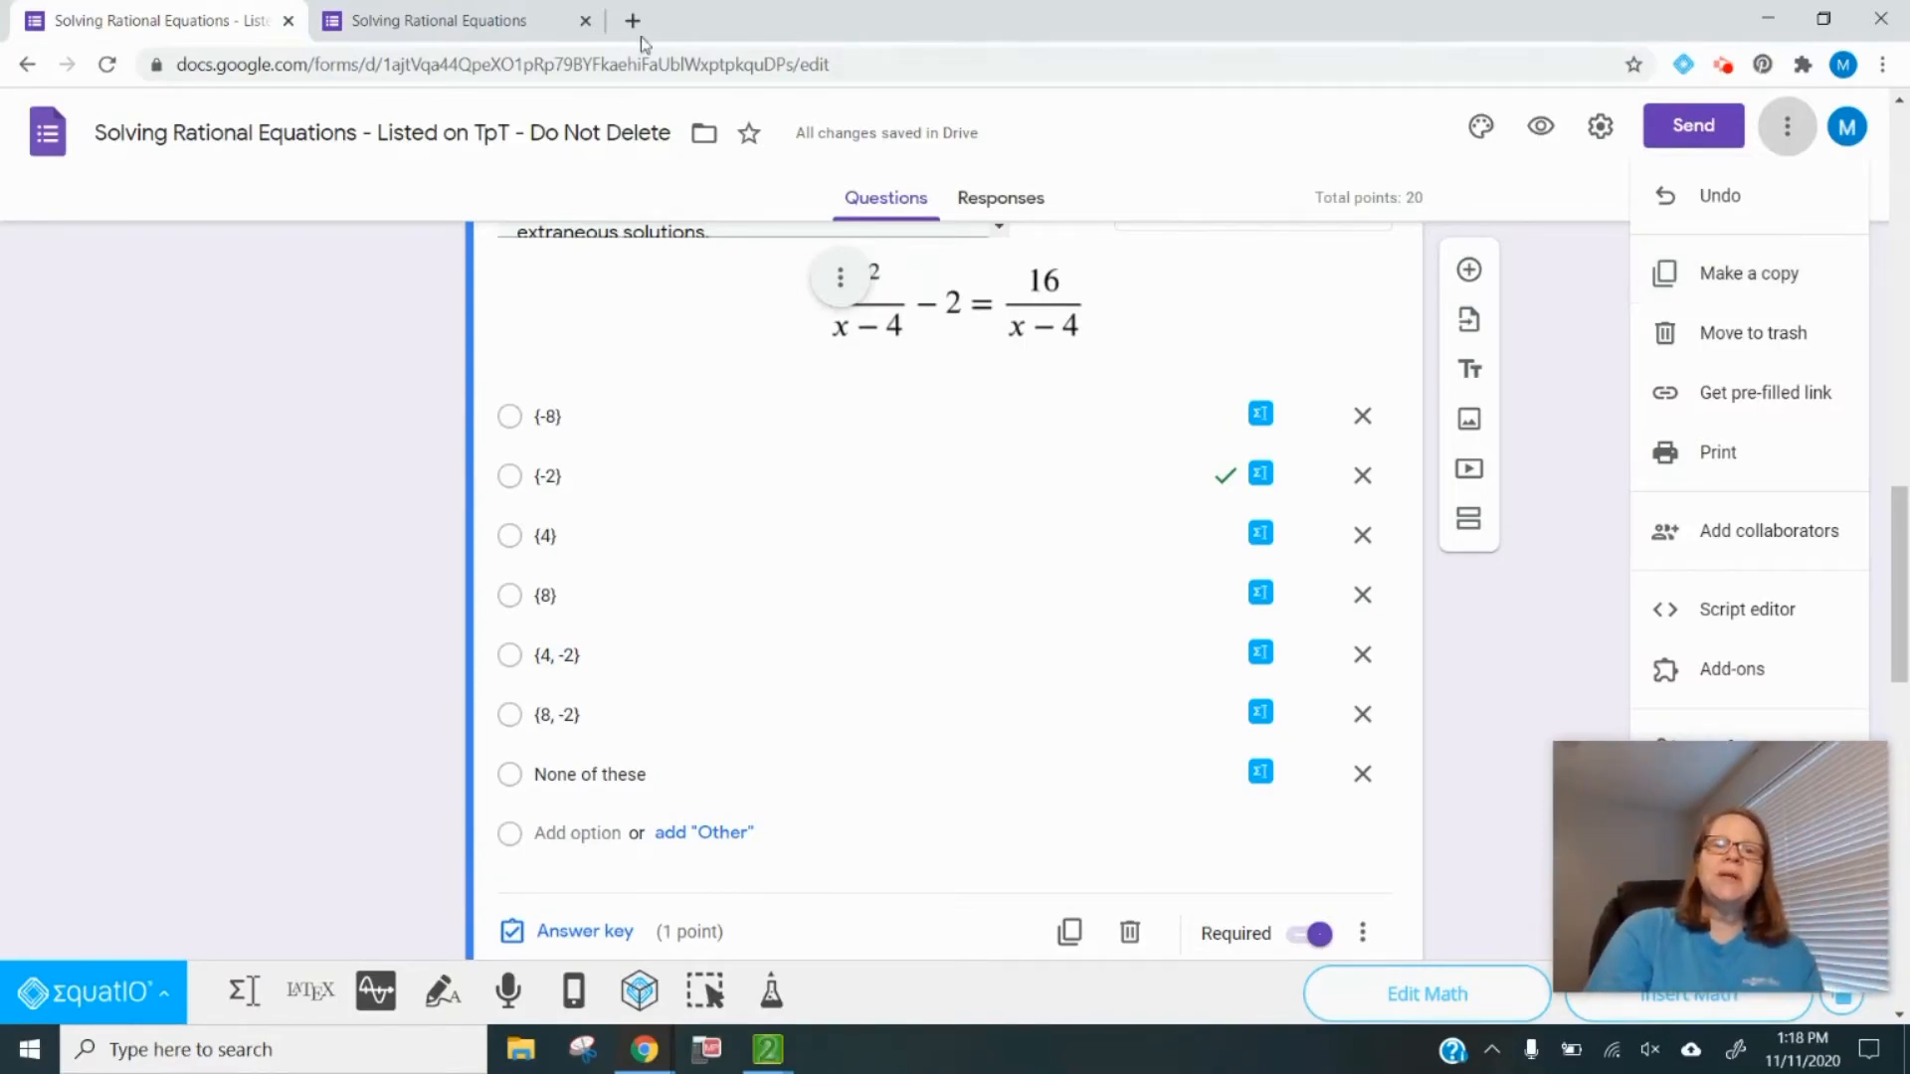
left_click(326, 426)
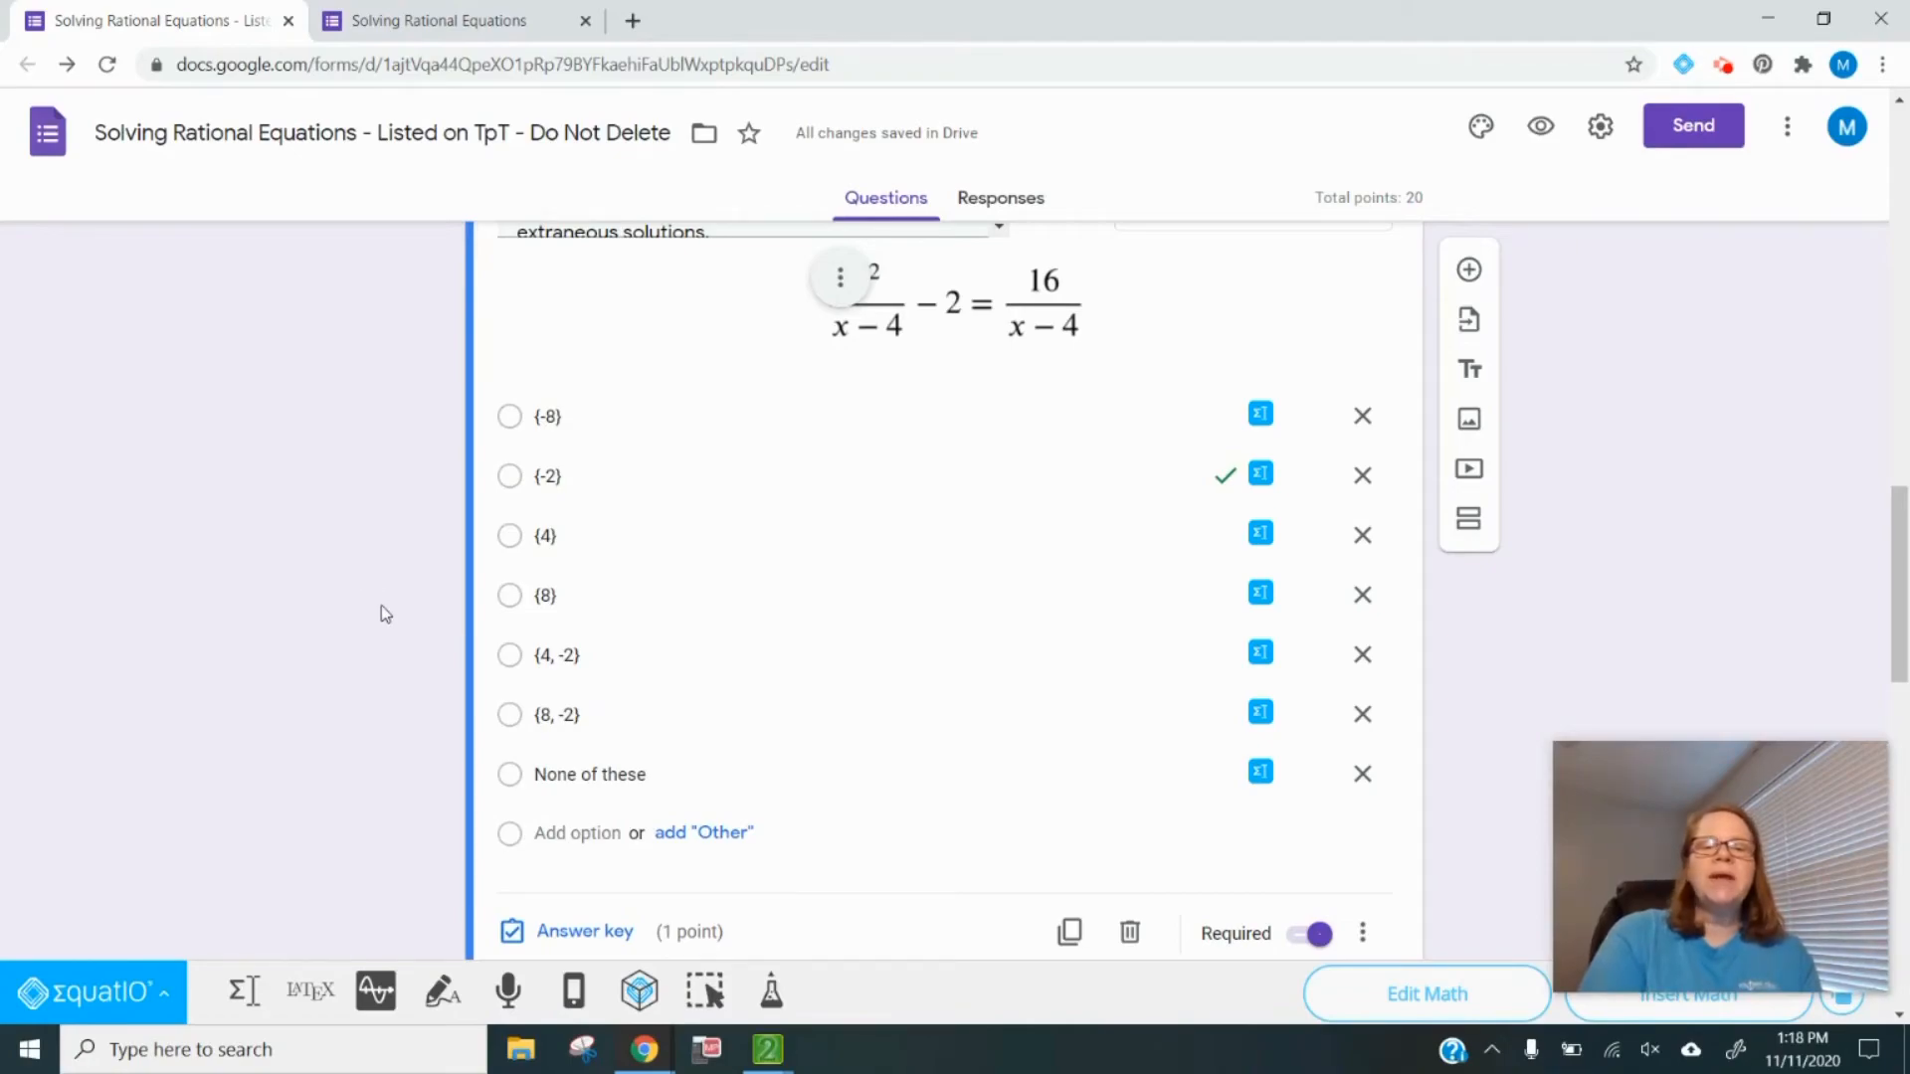
Place the text cursor after the comma in the third question's {8, -2} answer choice to examine its formatting.
scroll(380, 605, "down", 1)
scroll(380, 604, "up", 1)
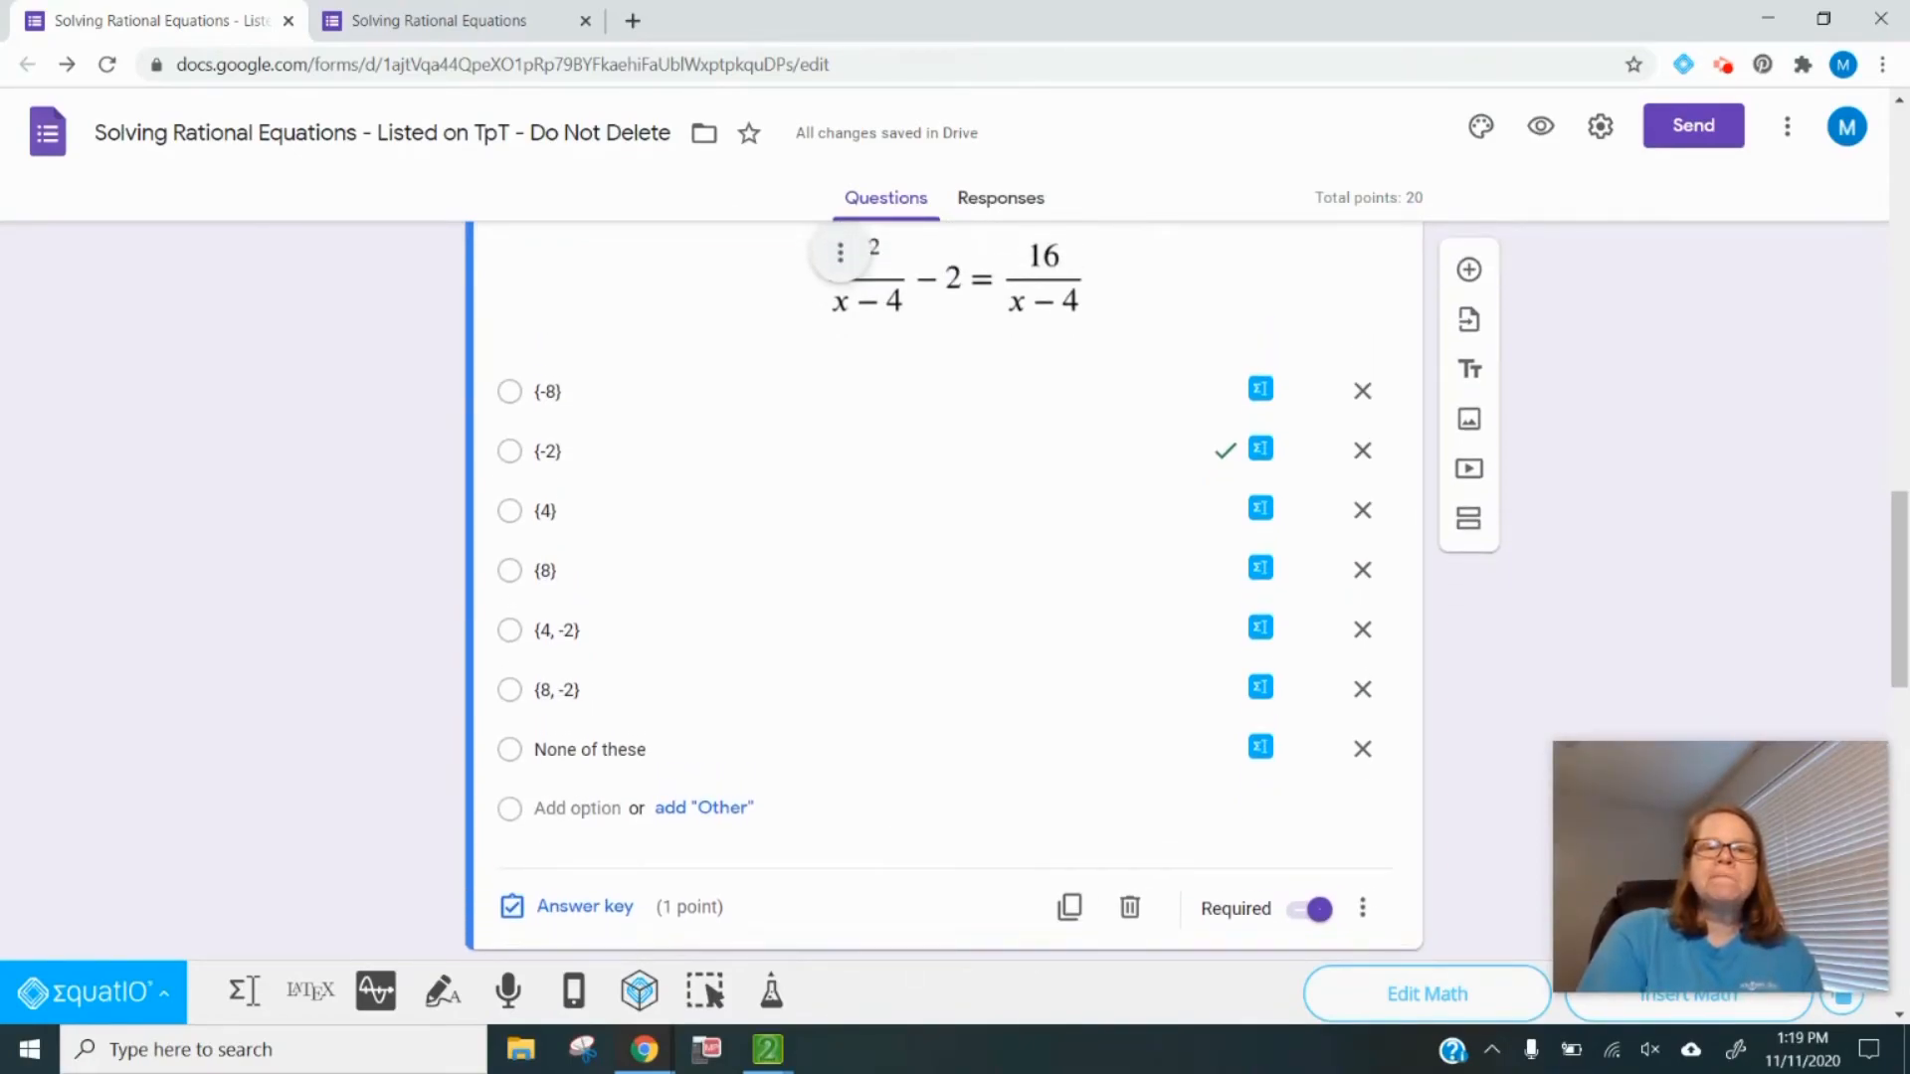
scroll(380, 605, "up", 1)
left_click(617, 694)
key("Left")
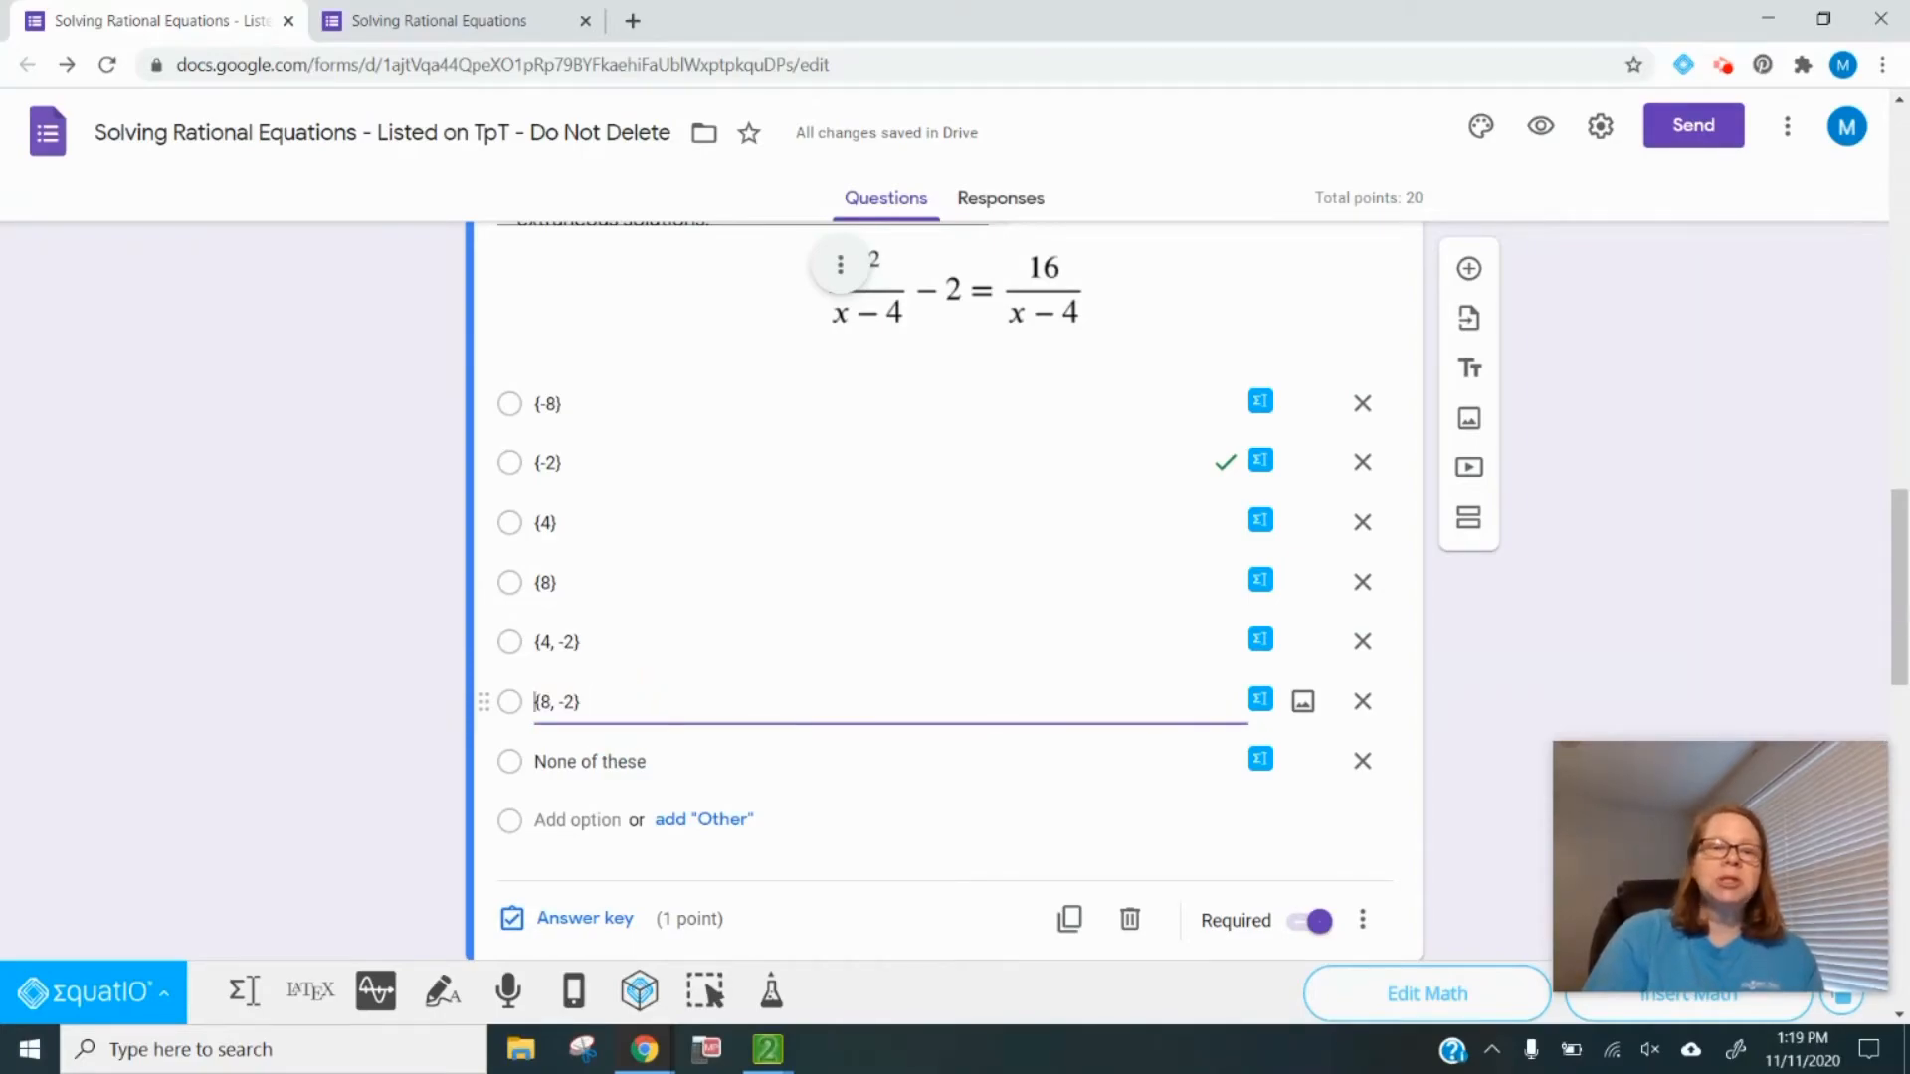
key("Right")
key("Right")
key("Right")
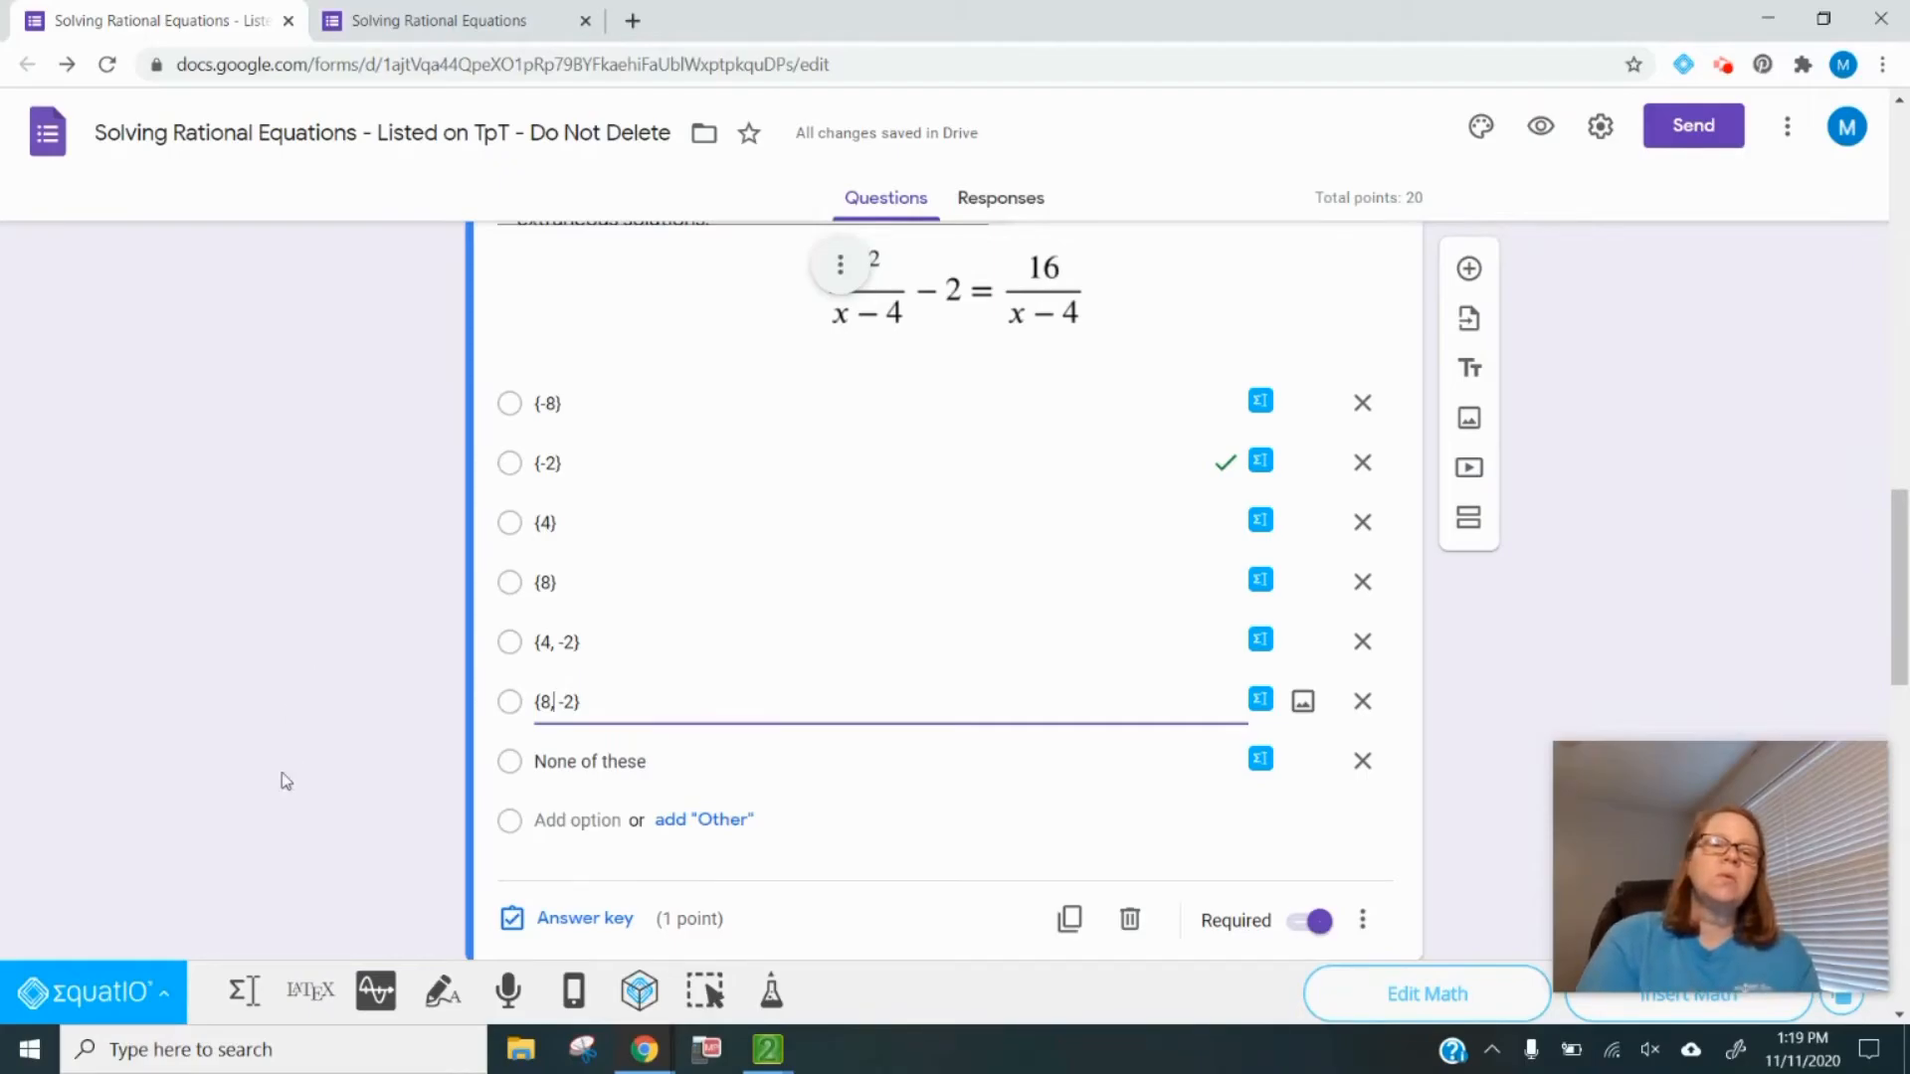
Examine the fourth question, the equation in p, and its list of answer choices.
scroll(155, 773, "down", 1)
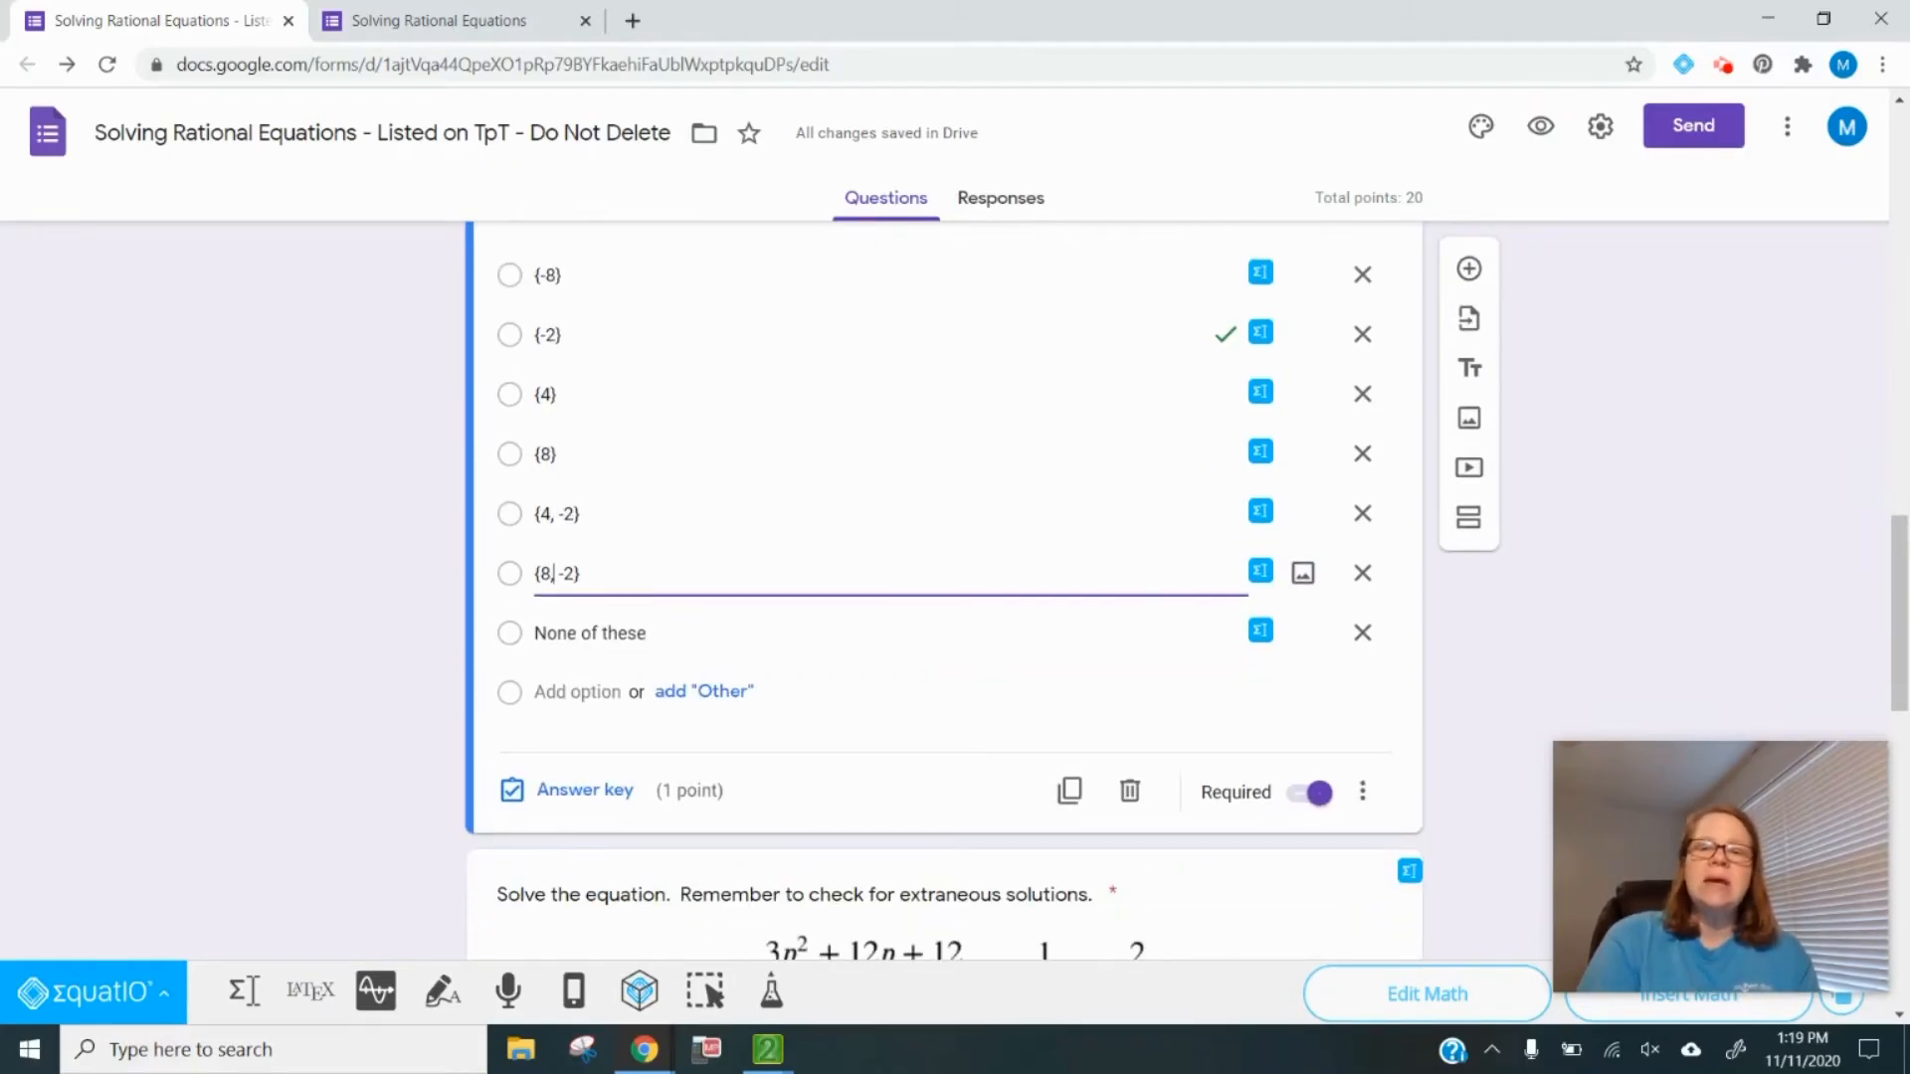
scroll(943, 586, "down", 5)
scroll(943, 587, "up", 1)
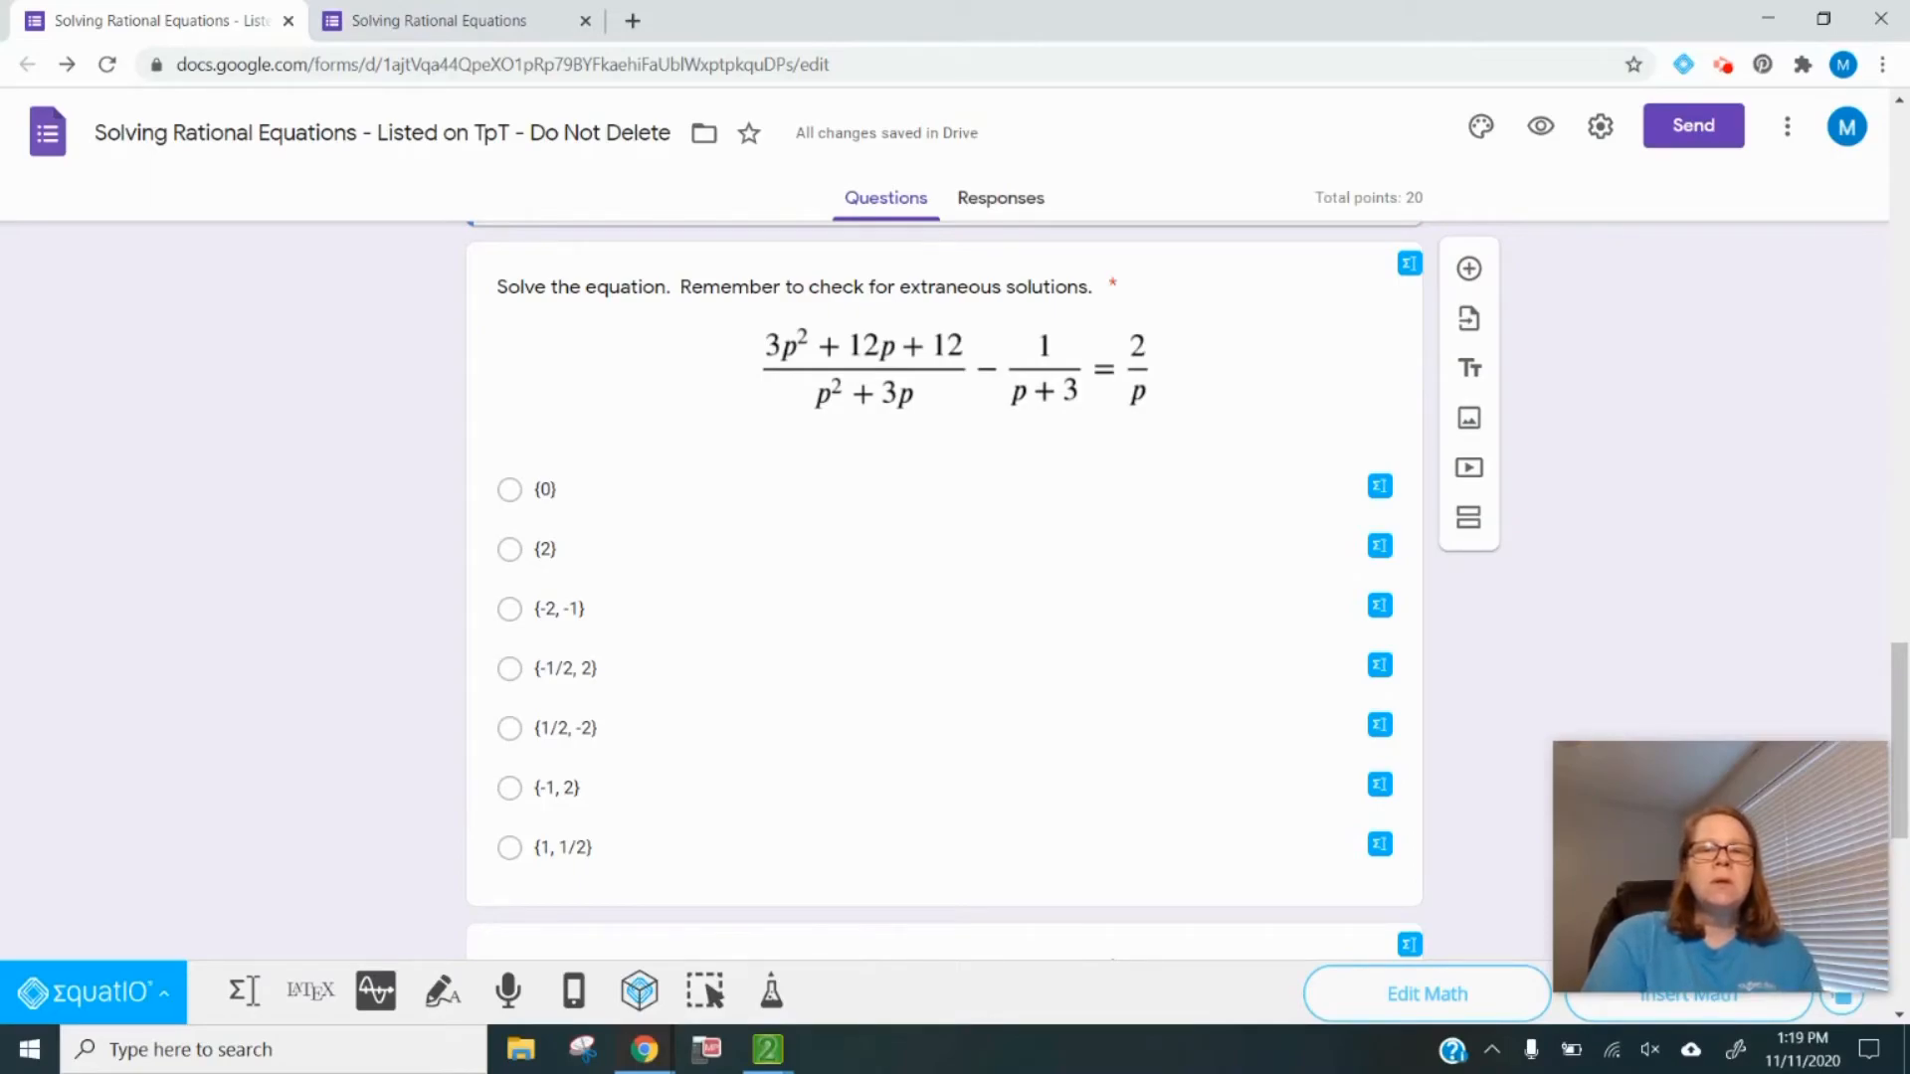
Examine the fifth question, the equation in v, with its answer choices, and go on to the work upload item.
scroll(943, 587, "down", 5)
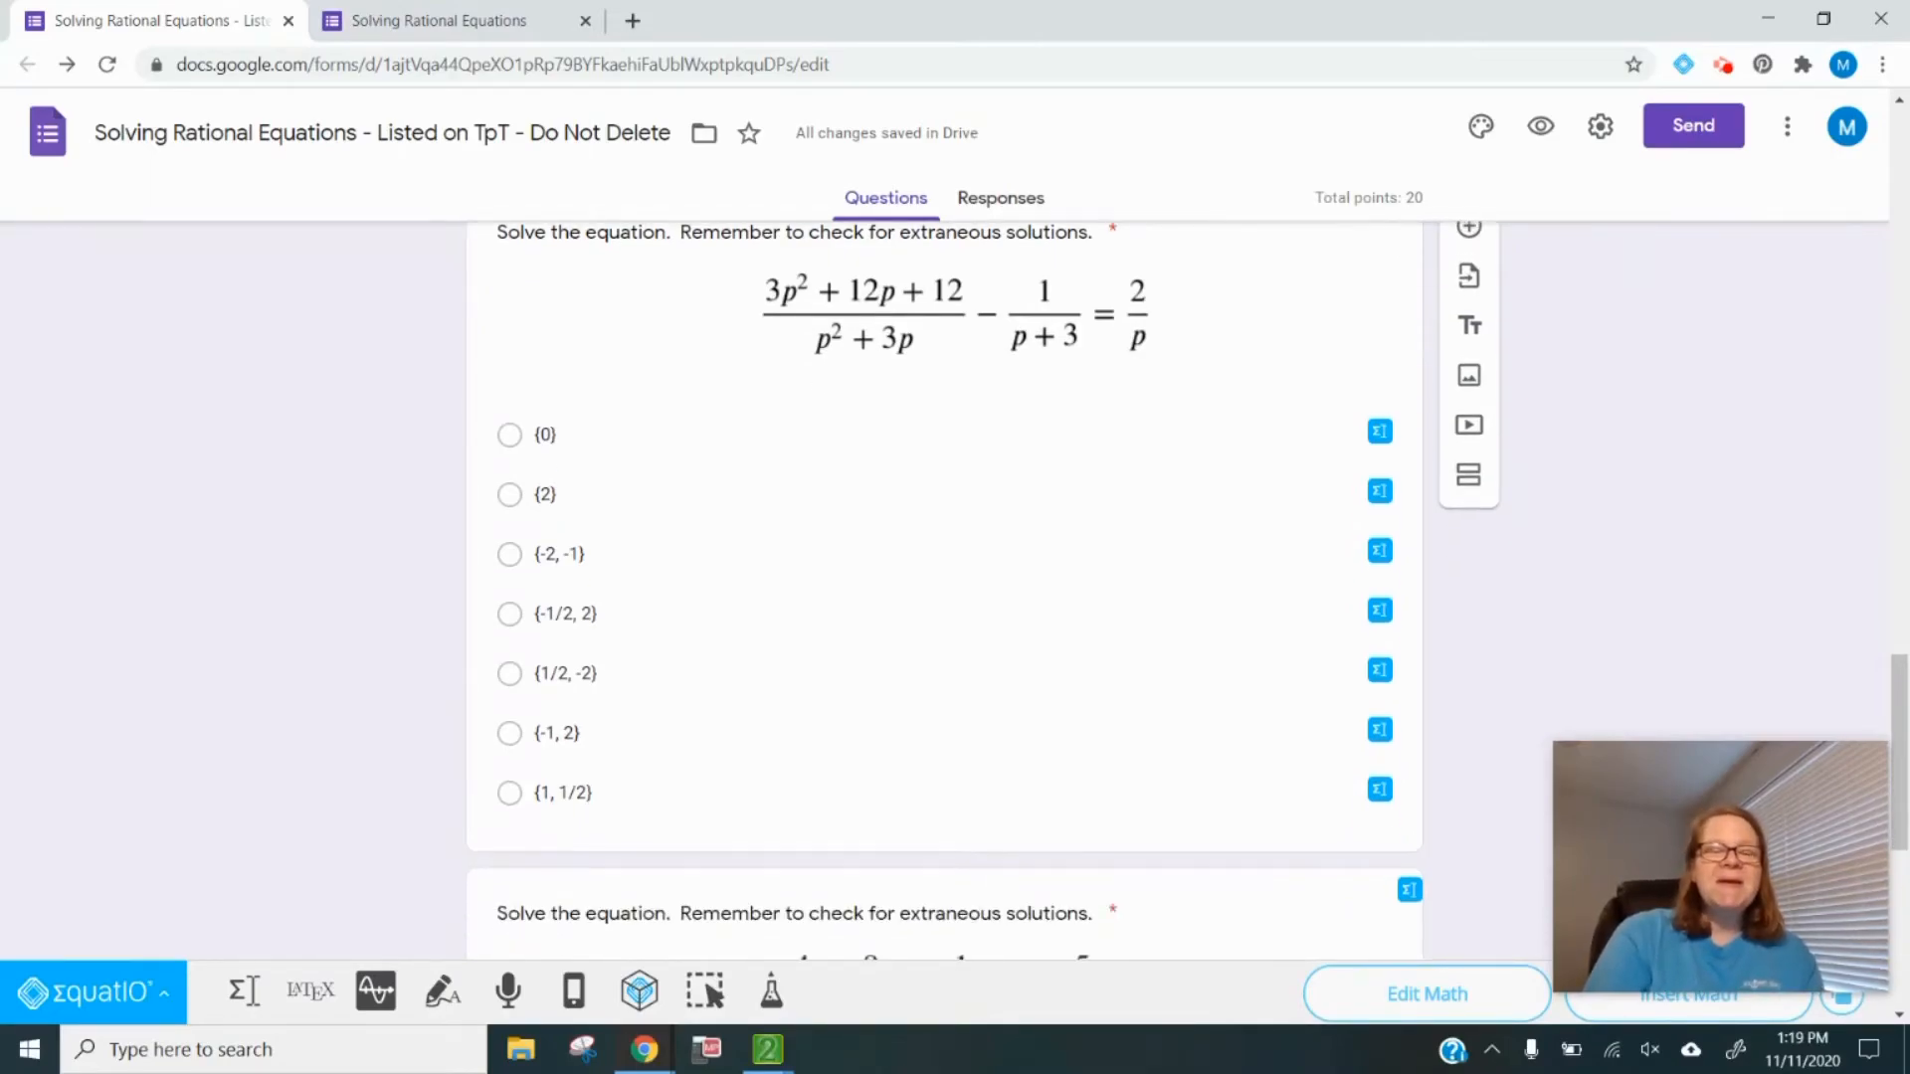
scroll(943, 587, "down", 1)
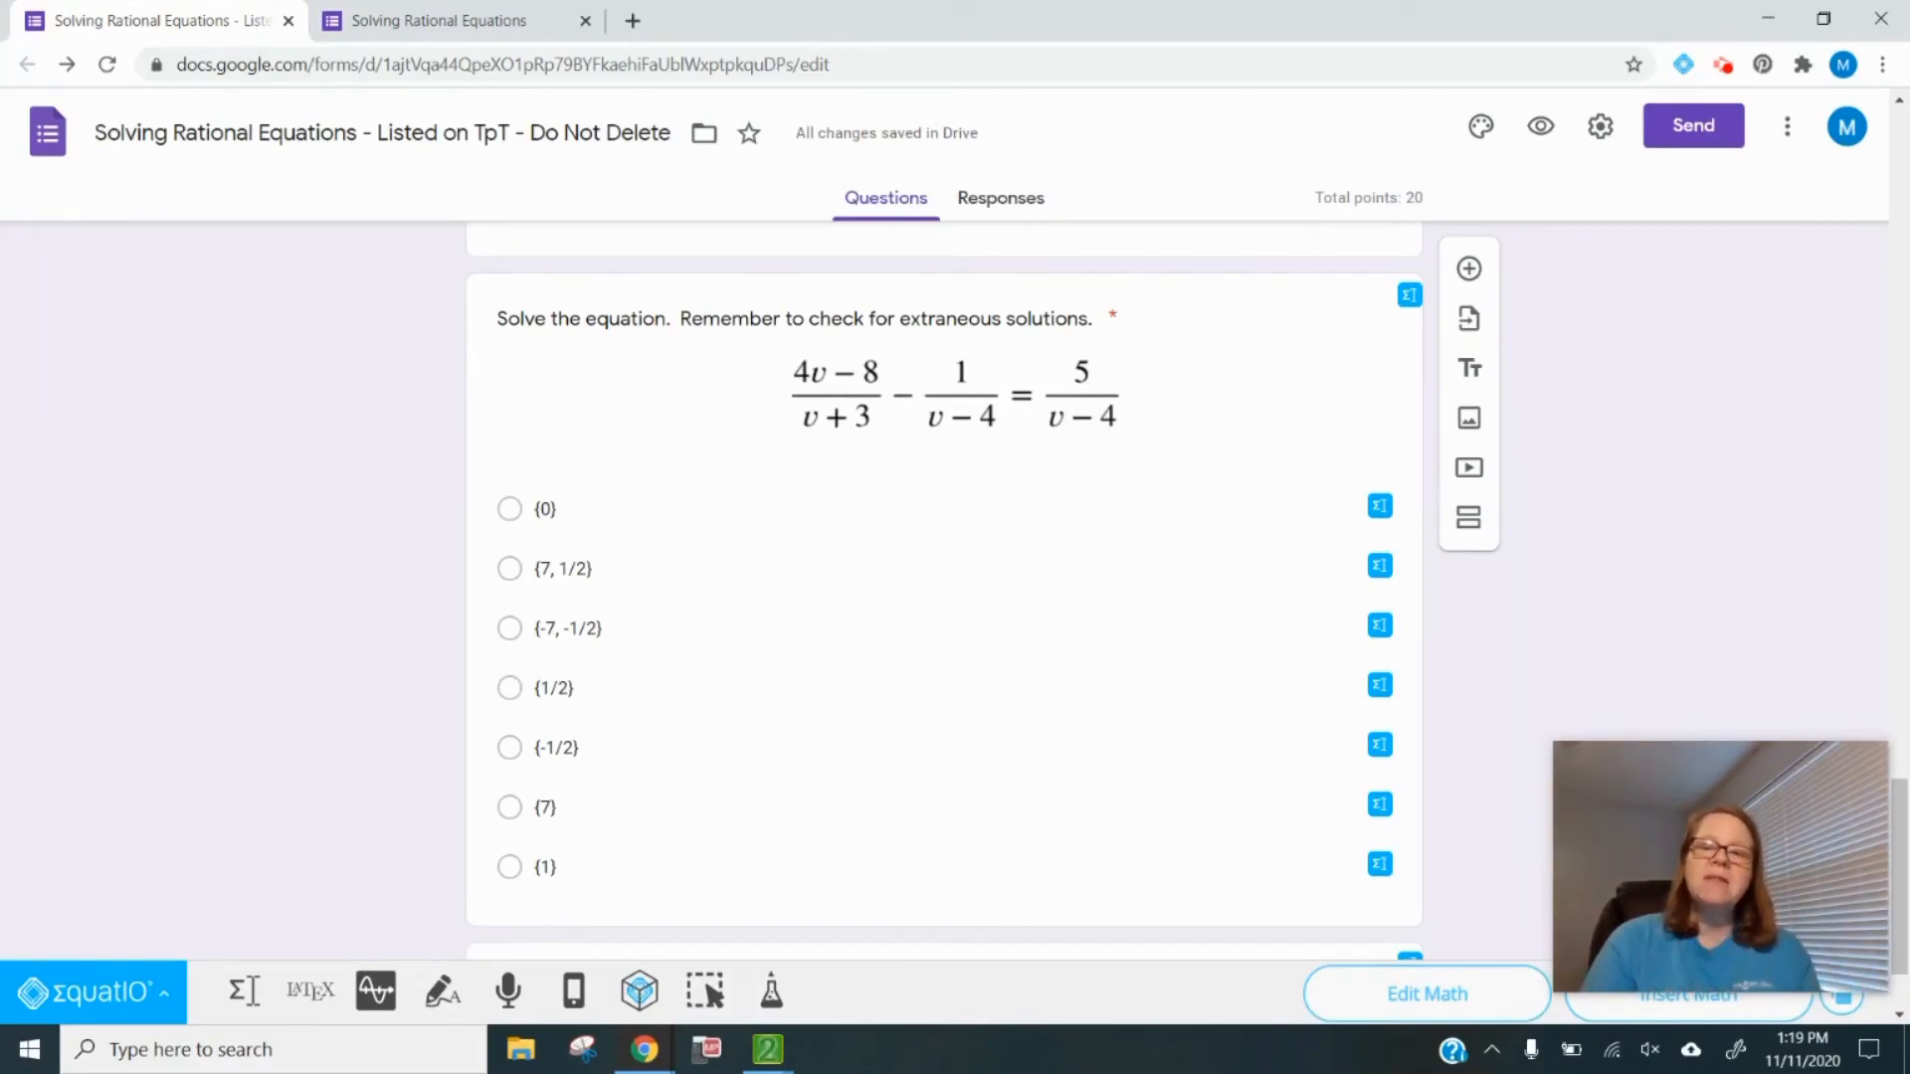
scroll(348, 721, "down", 2)
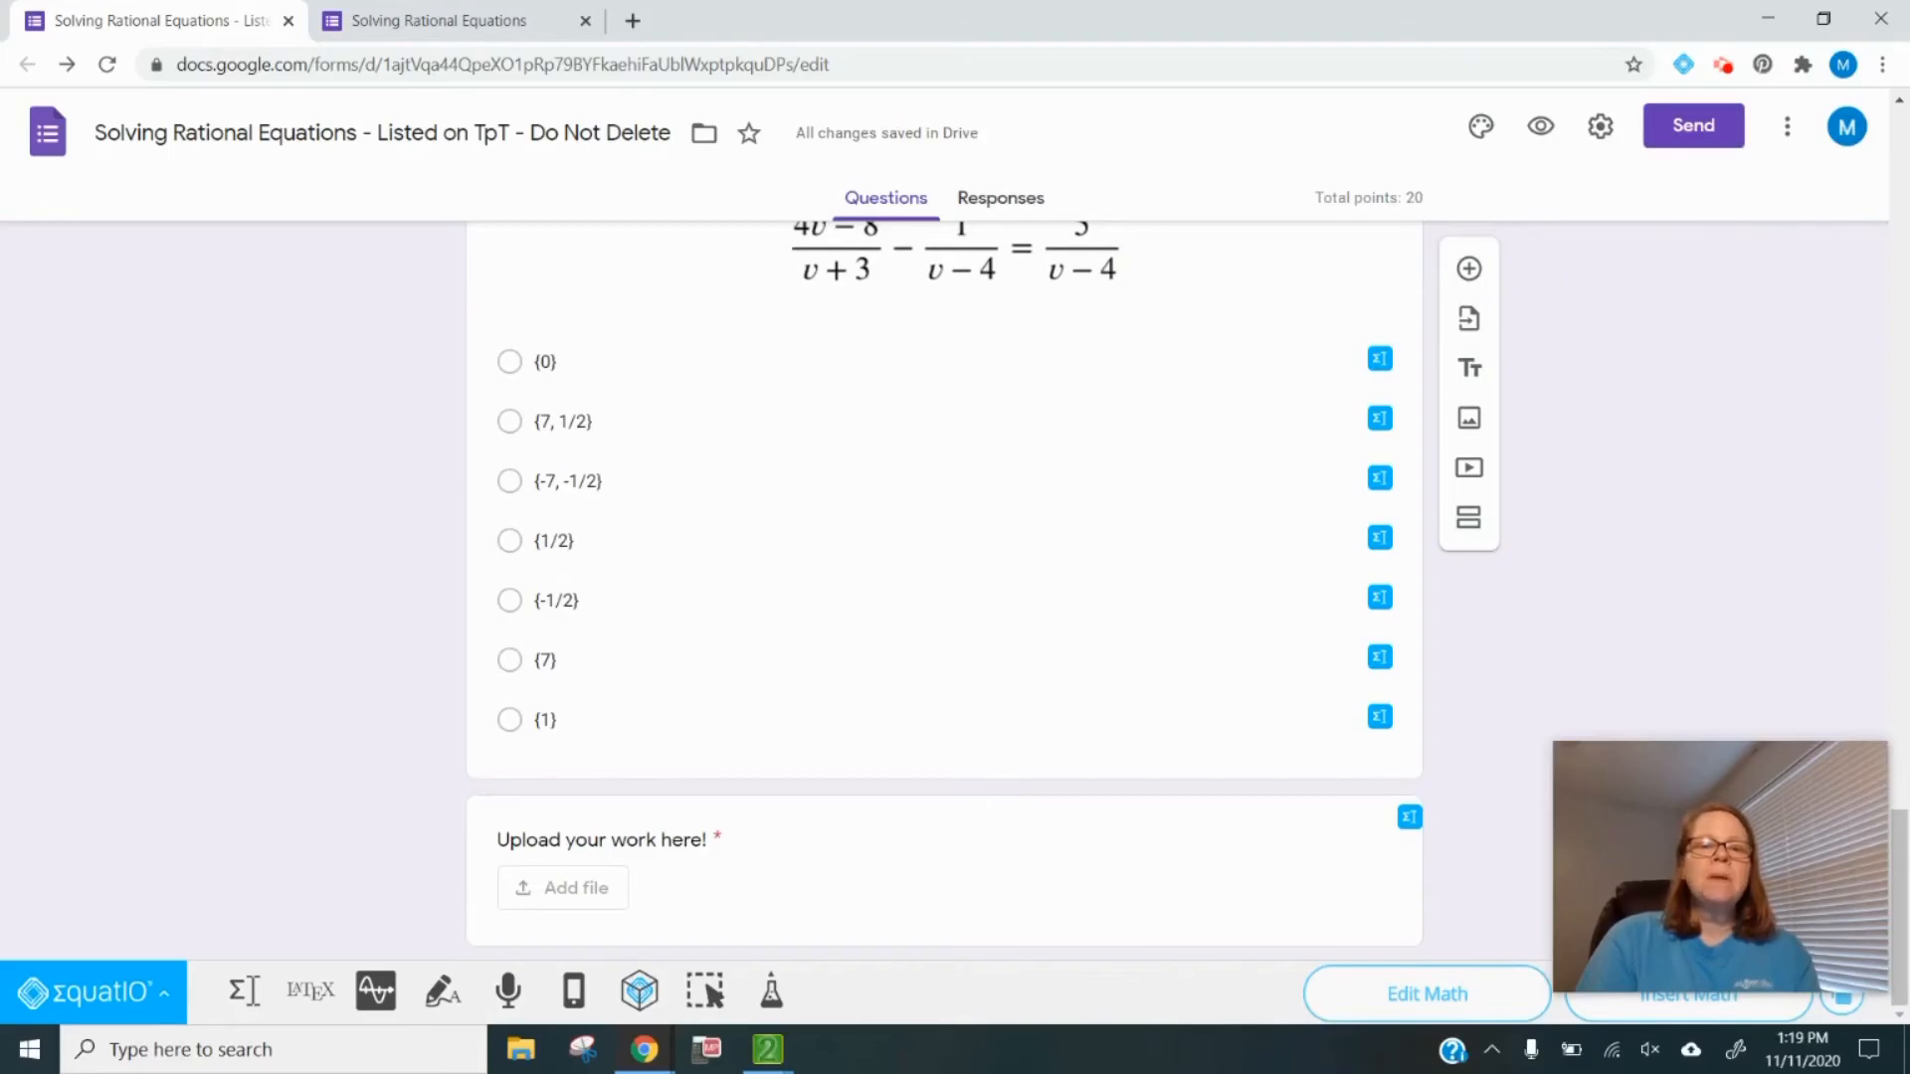
Open the "Upload your work here!" question for editing and view the available question types, keeping File upload.
left_click(737, 870)
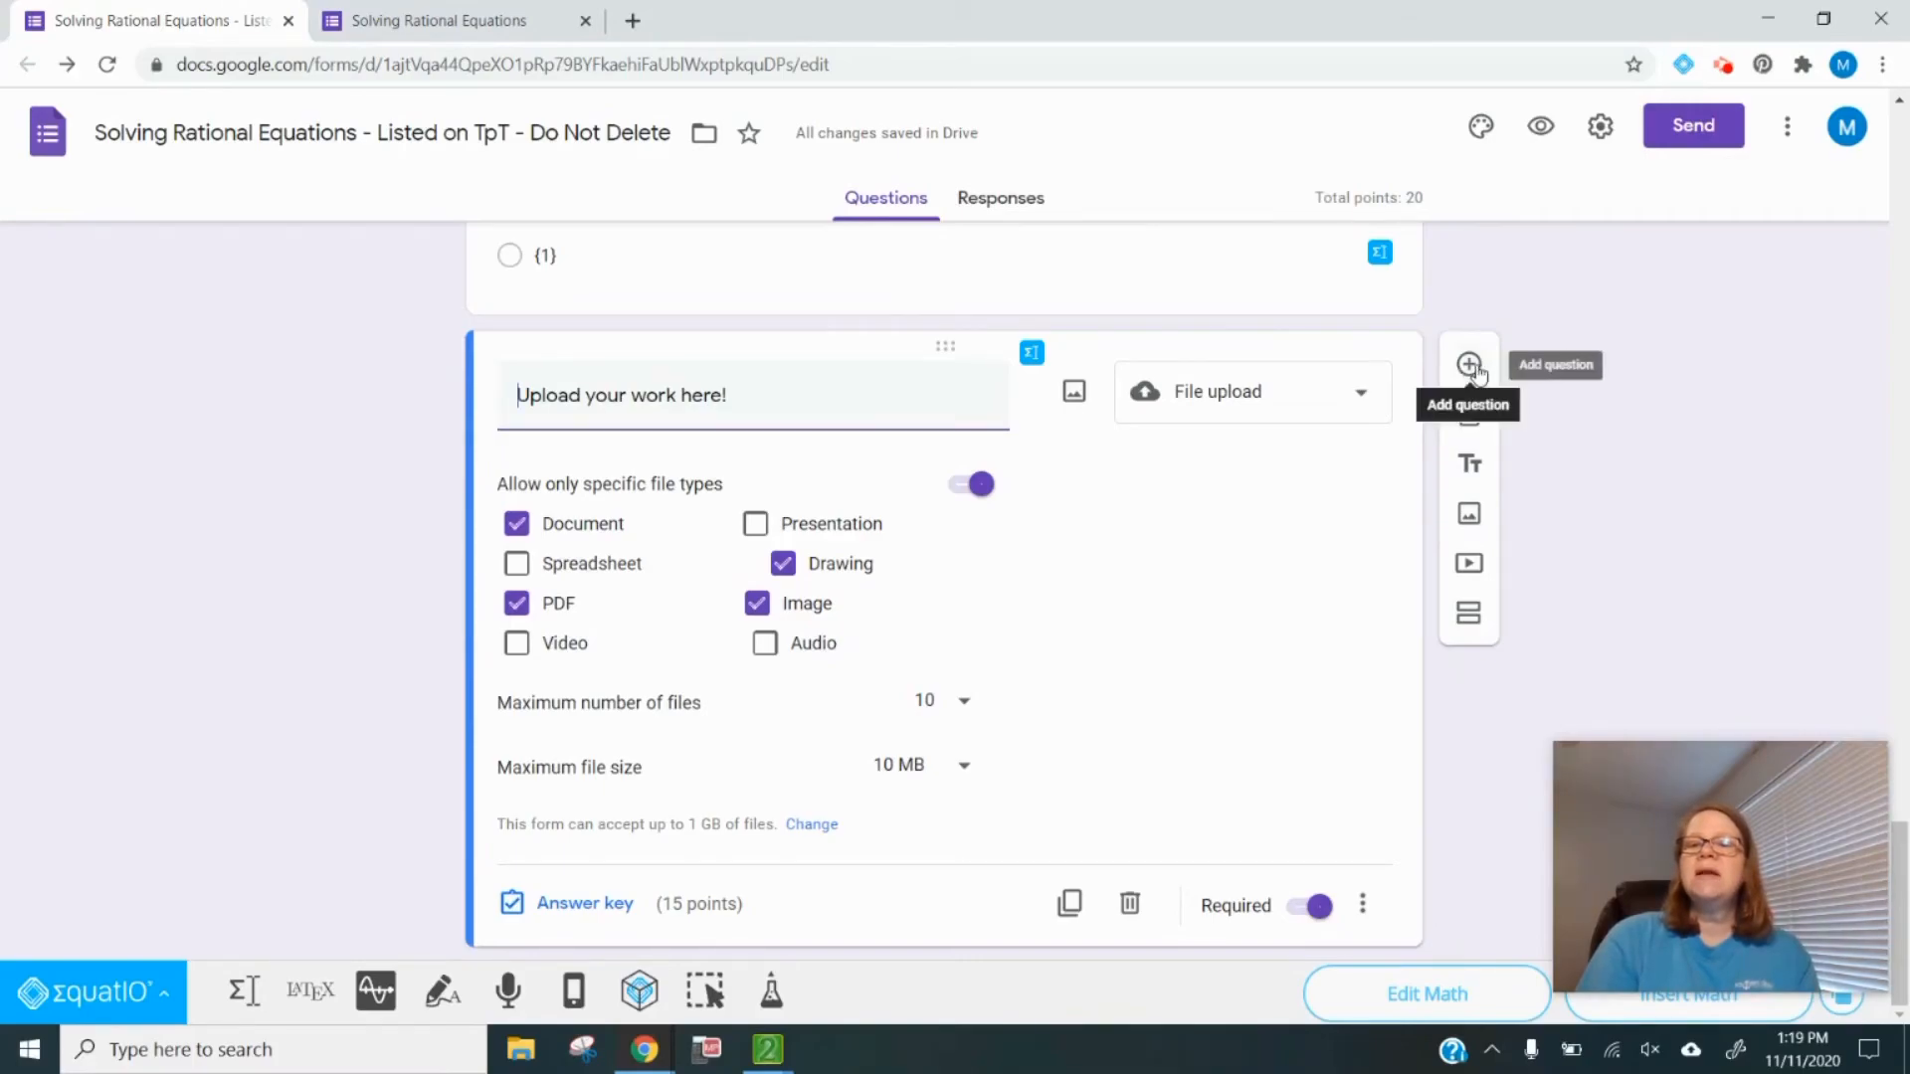
left_click(1361, 400)
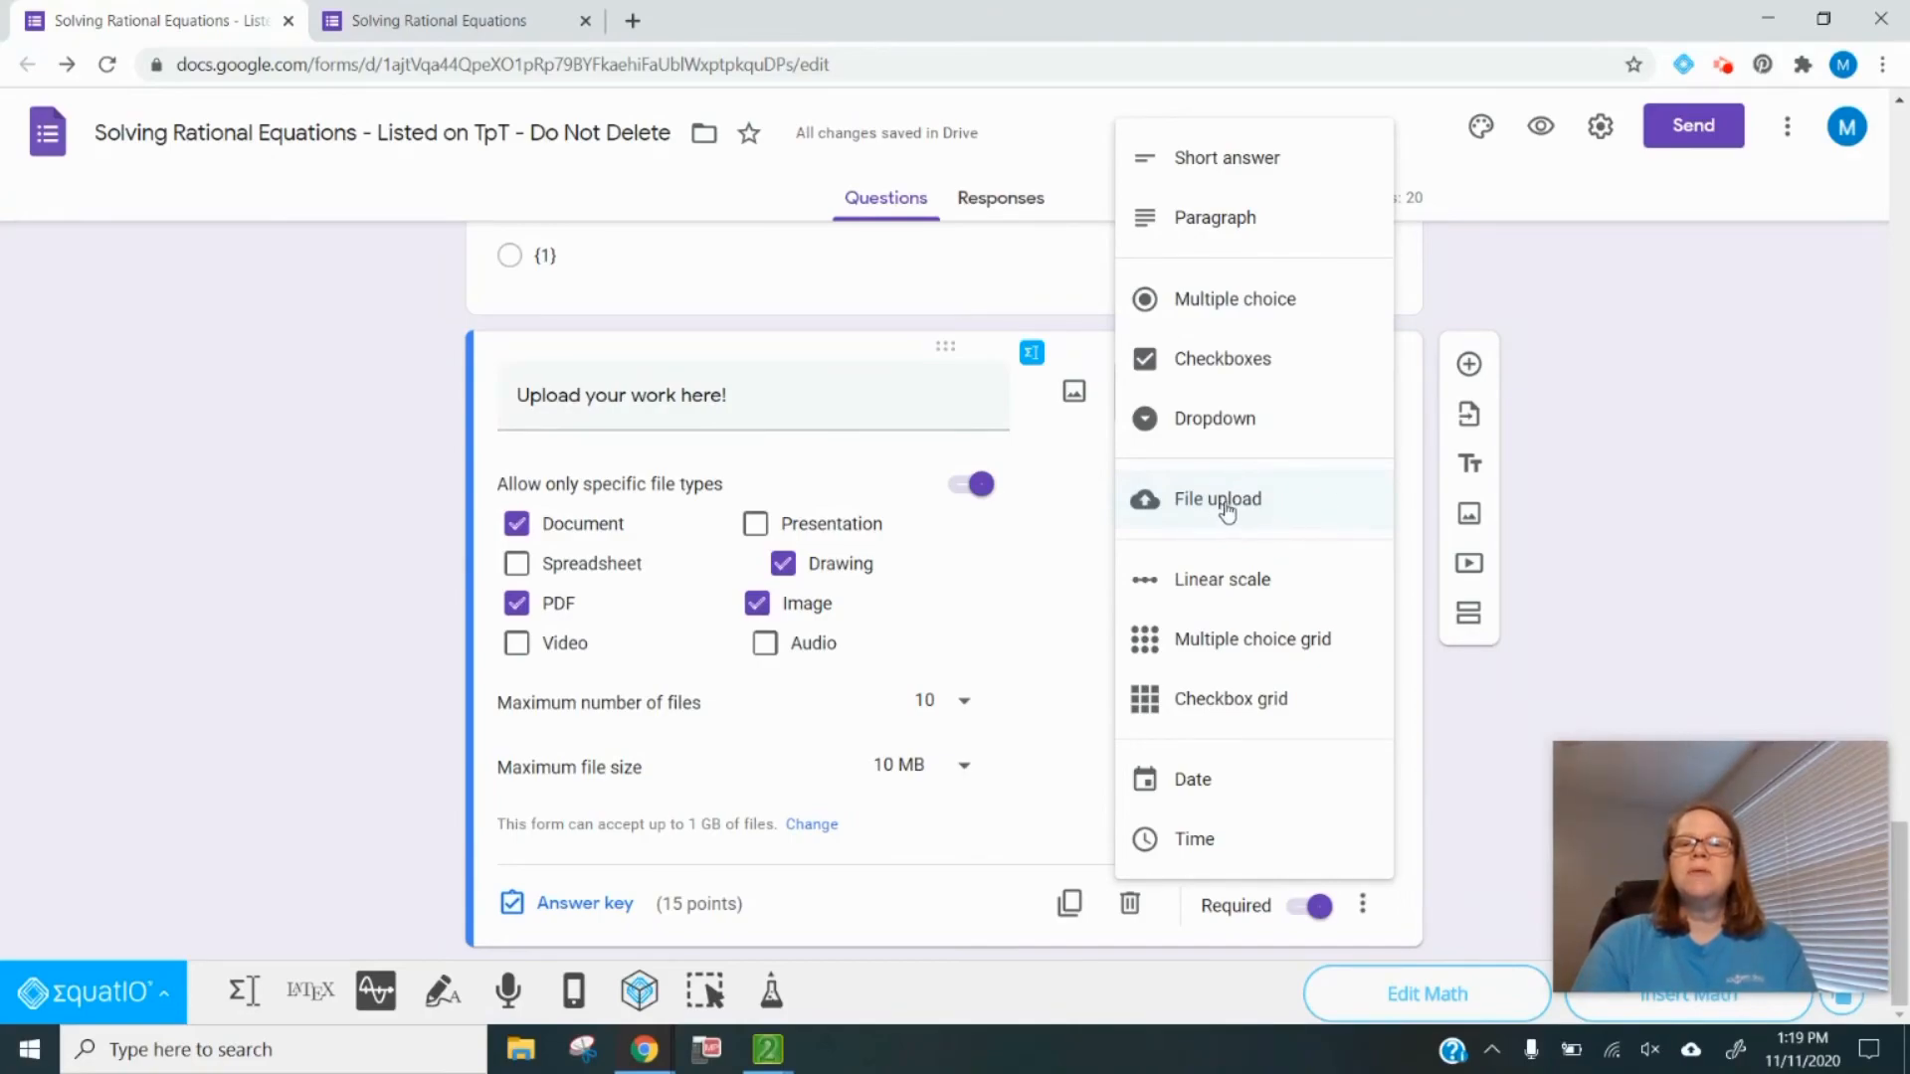
left_click(1608, 408)
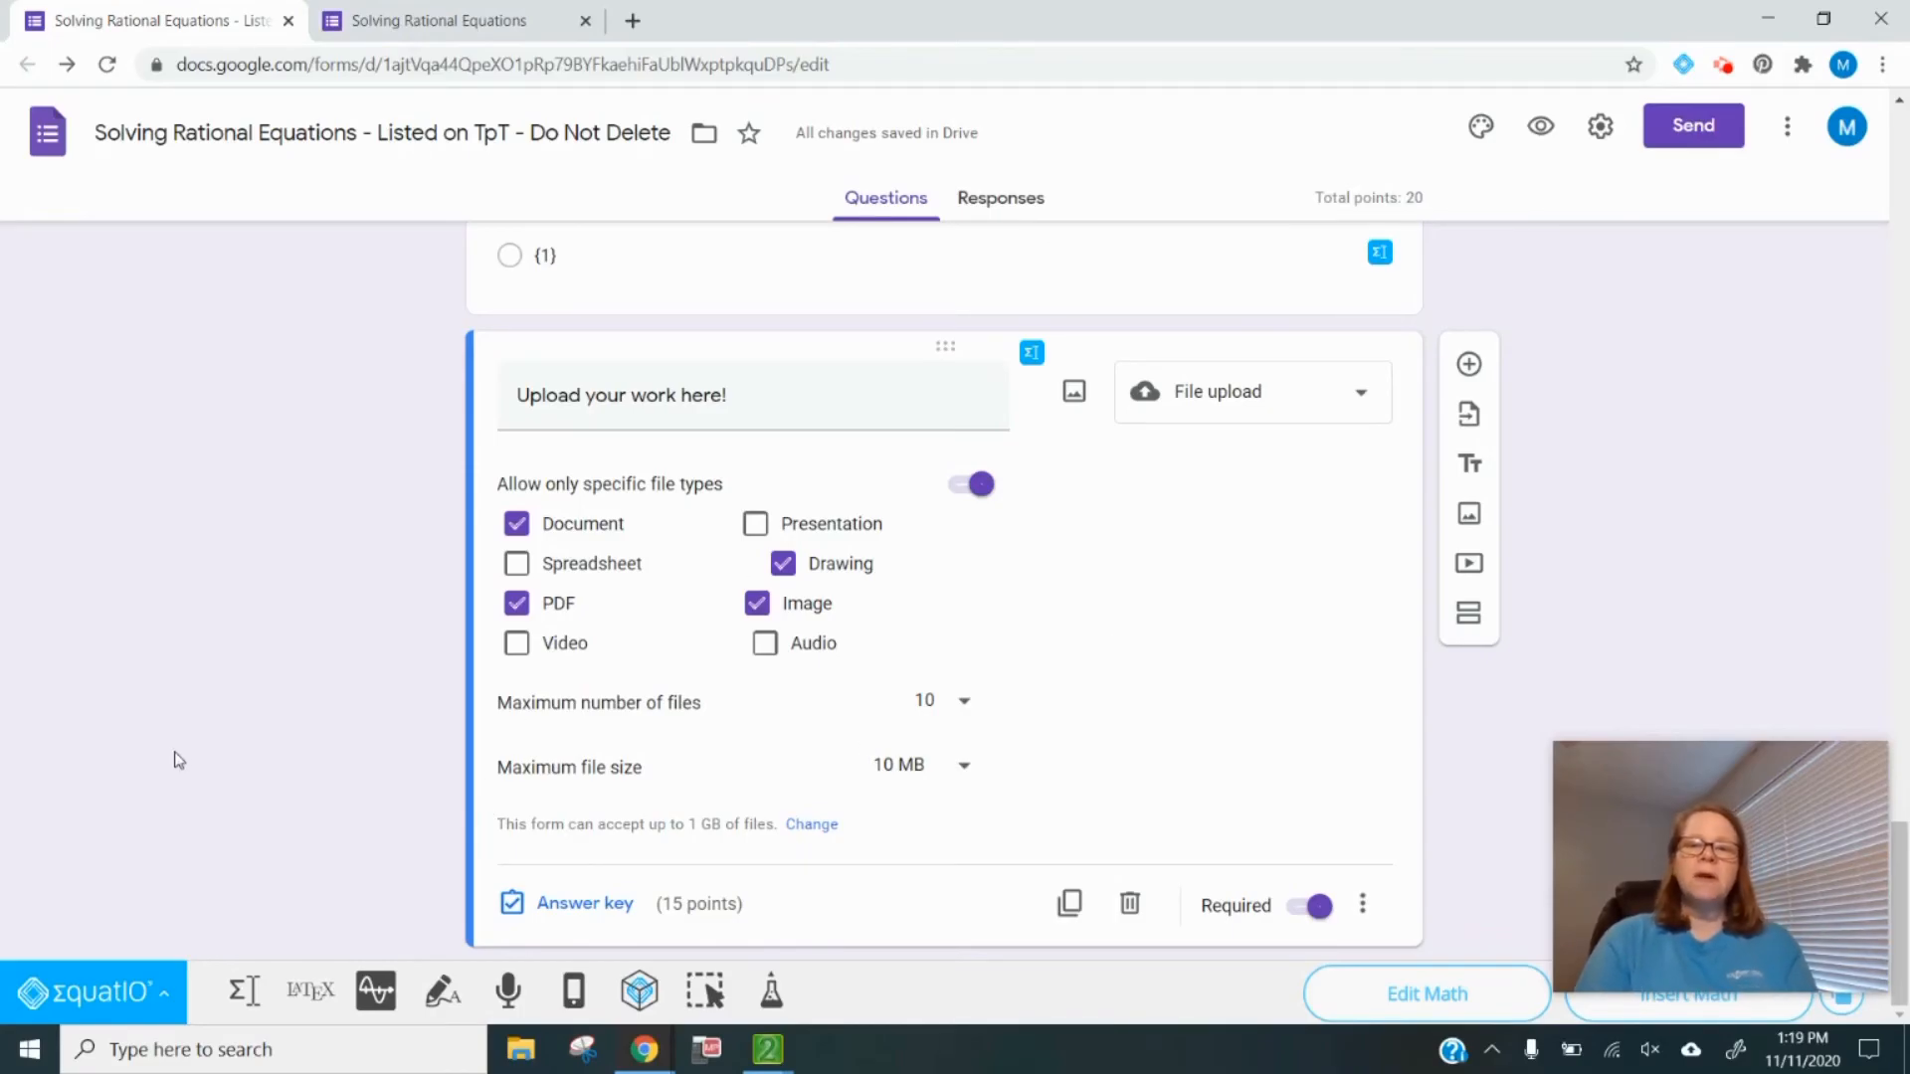
Switch to the student view of the quiz and examine its first questions, the equations in a and p.
left_click(444, 19)
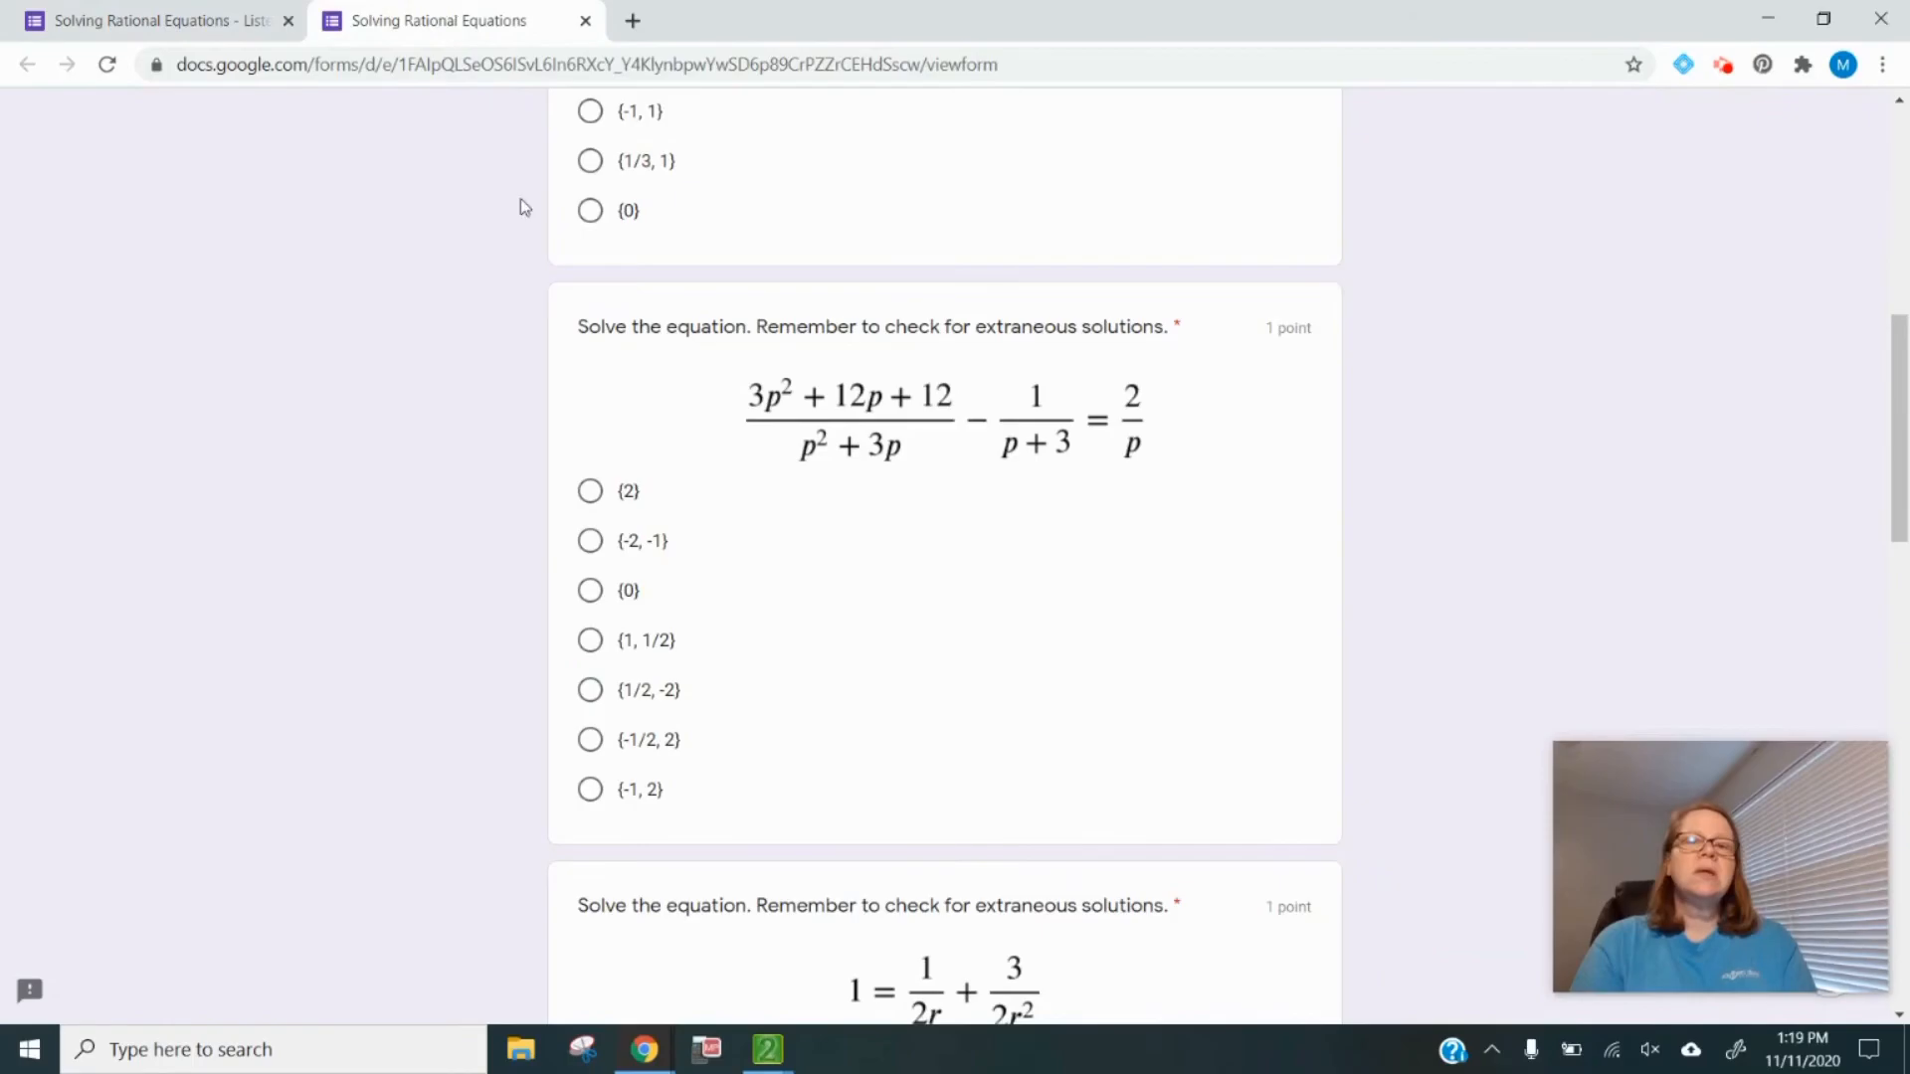
scroll(486, 601, "up", 9)
scroll(486, 601, "down", 4)
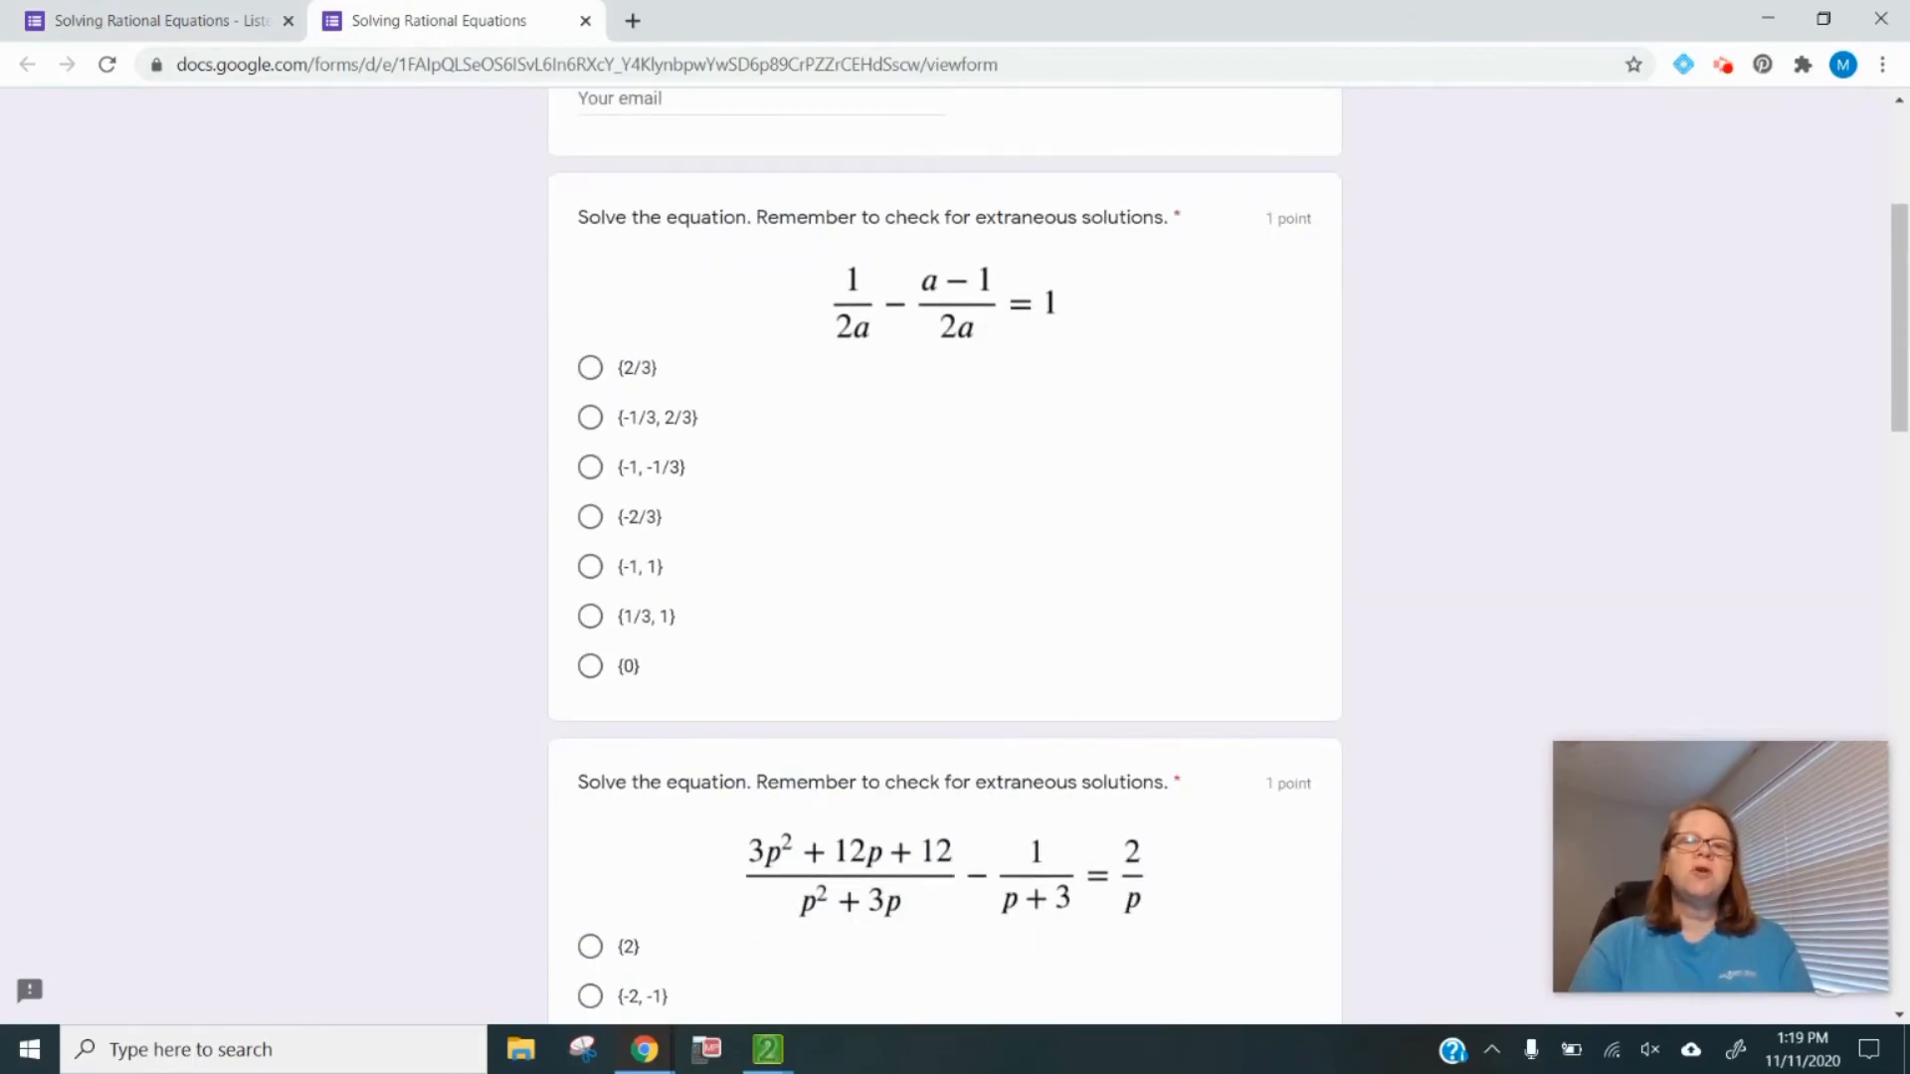
scroll(945, 558, "down", 3)
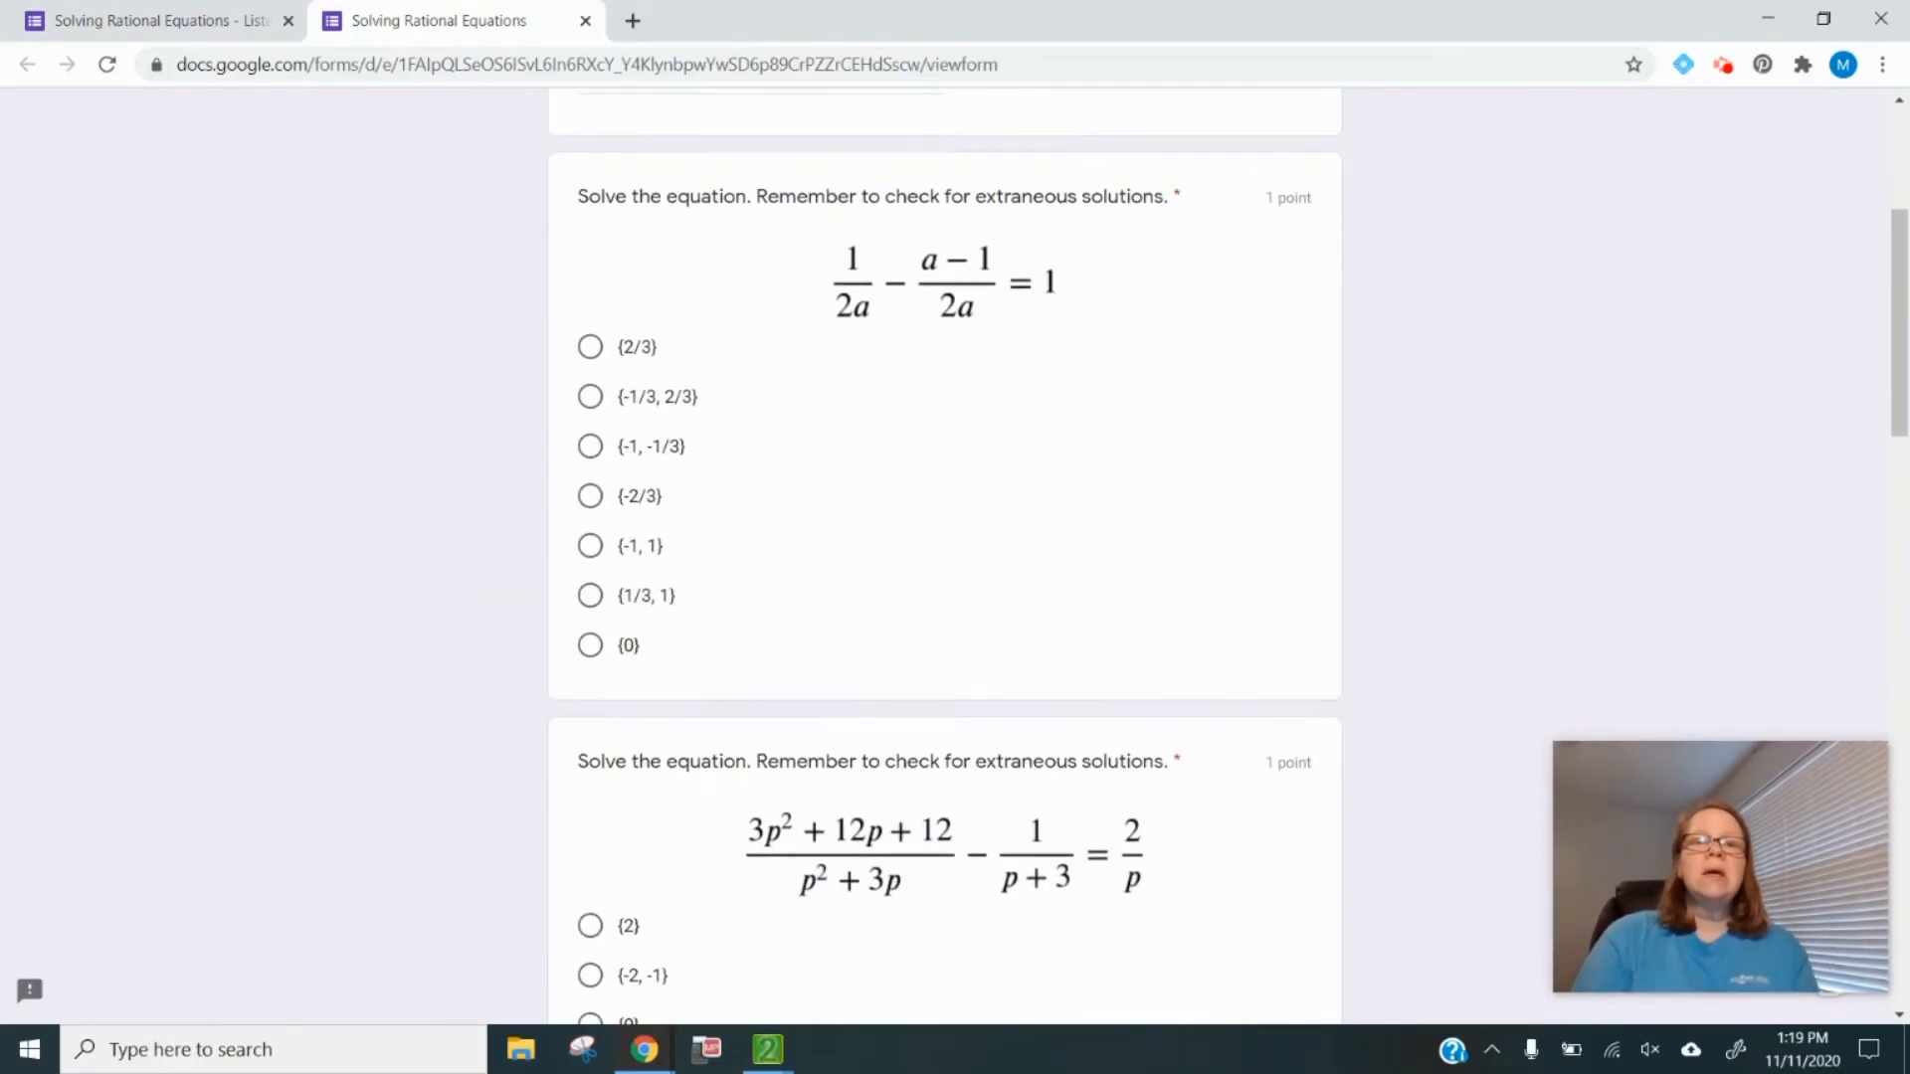
scroll(945, 557, "down", 2)
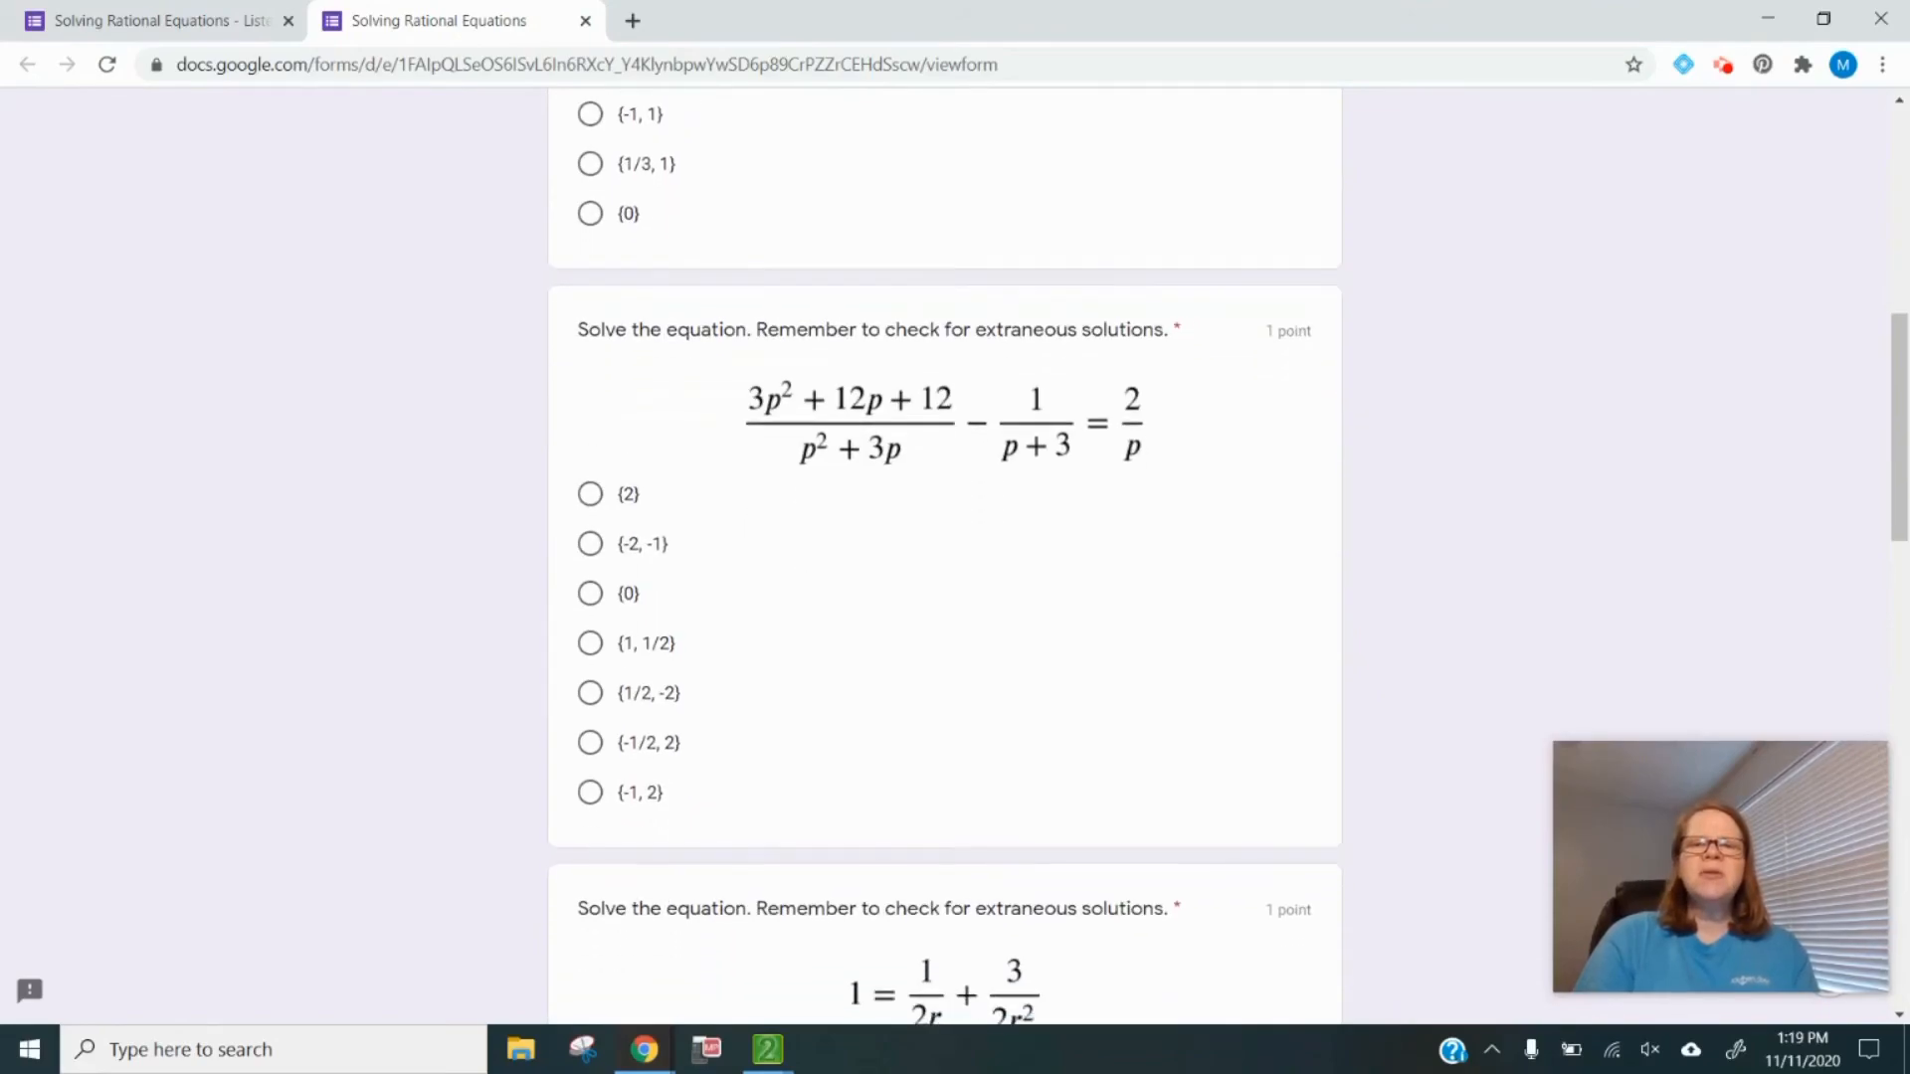
scroll(945, 557, "down", 2)
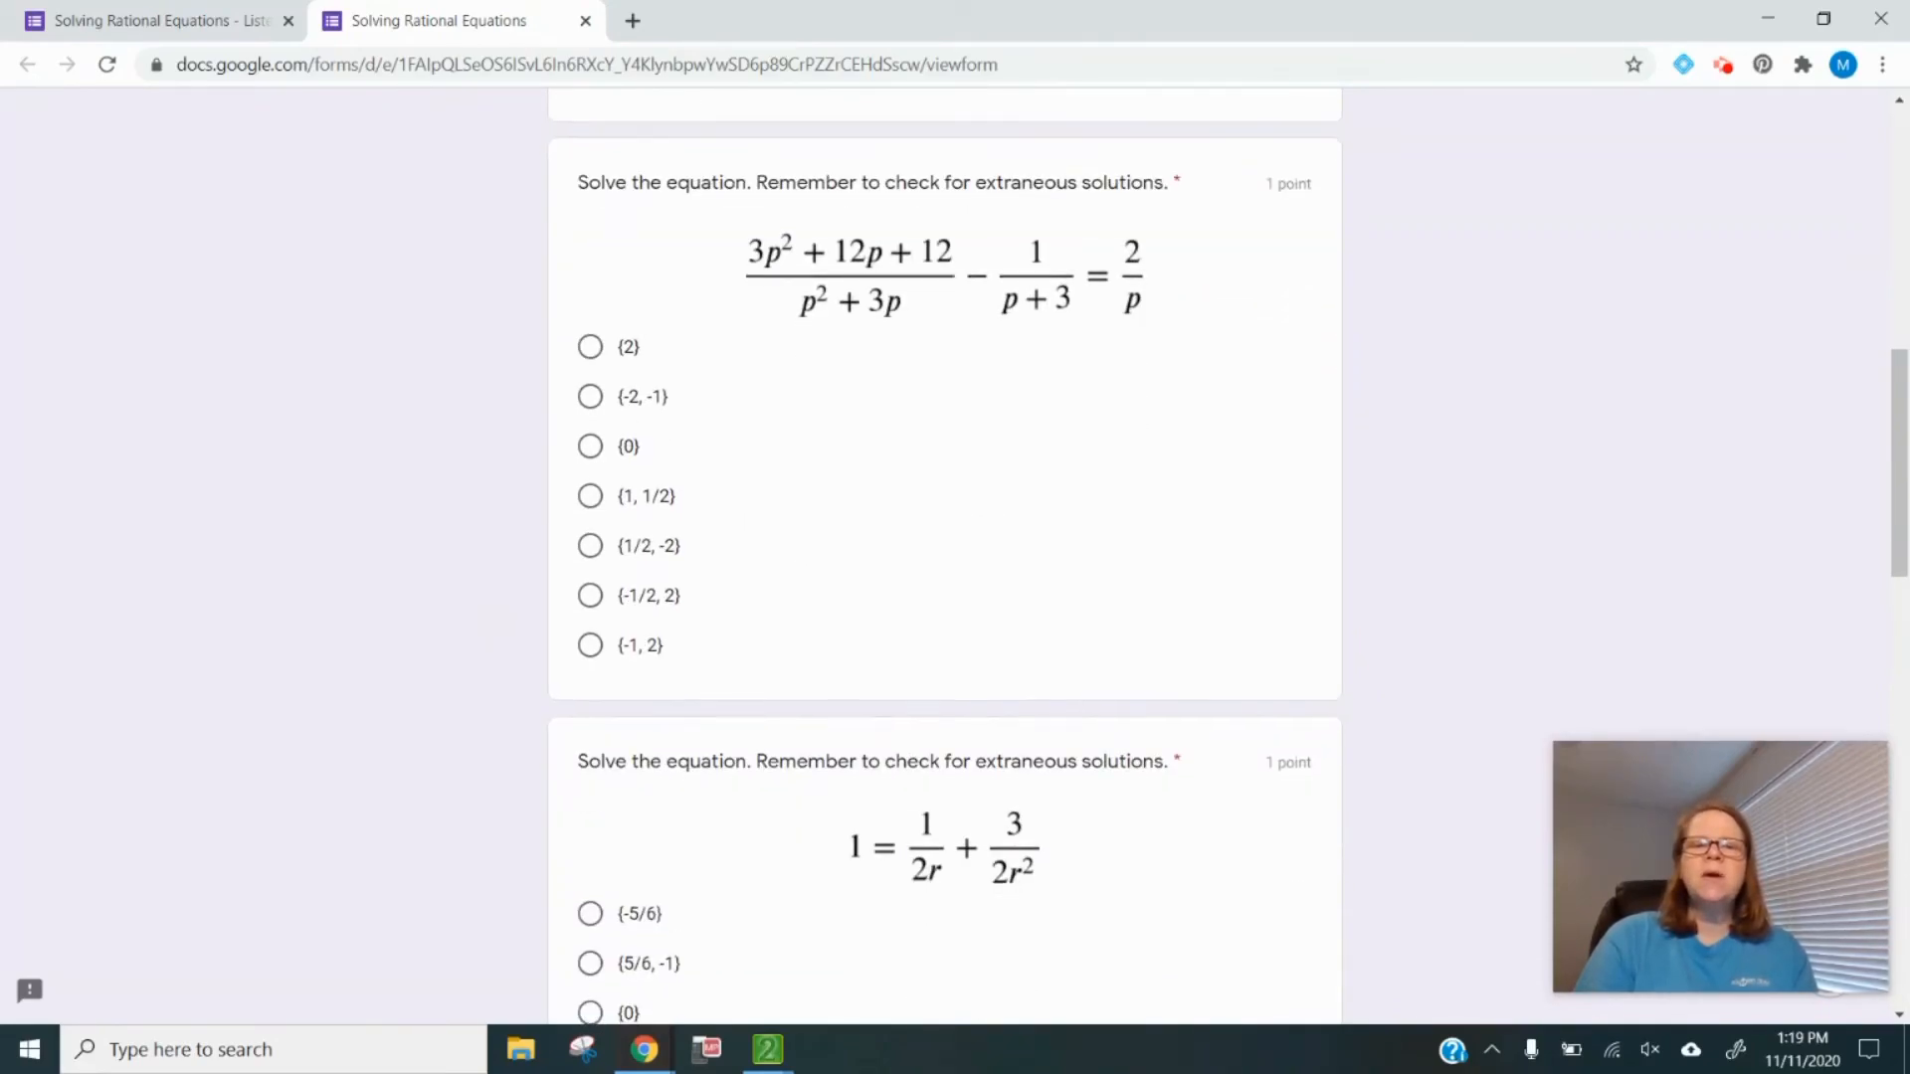
Examine the rest of the student form, from the equation in r and the work upload item through the equation in v to the form's end.
scroll(945, 557, "down", 4)
scroll(945, 558, "down", 1)
scroll(945, 557, "down", 1)
scroll(945, 557, "down", 6)
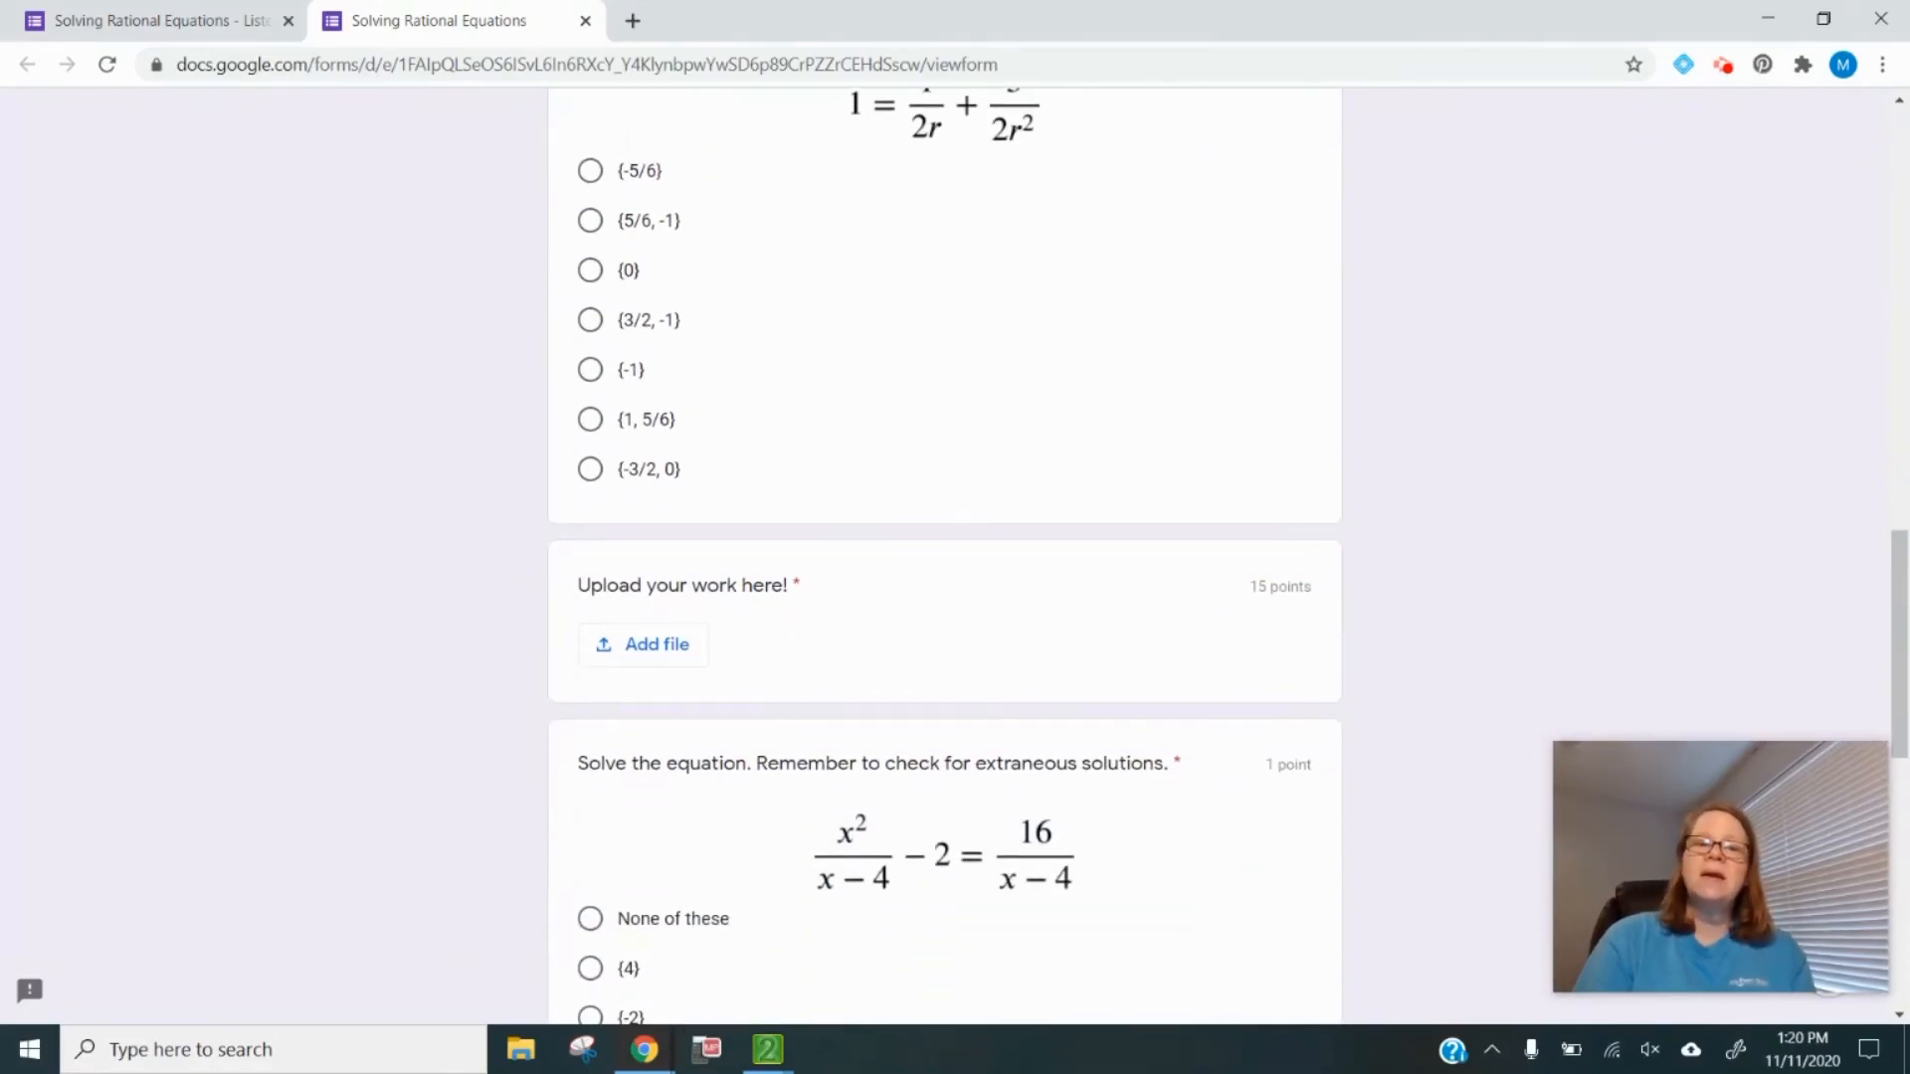
scroll(945, 557, "down", 2)
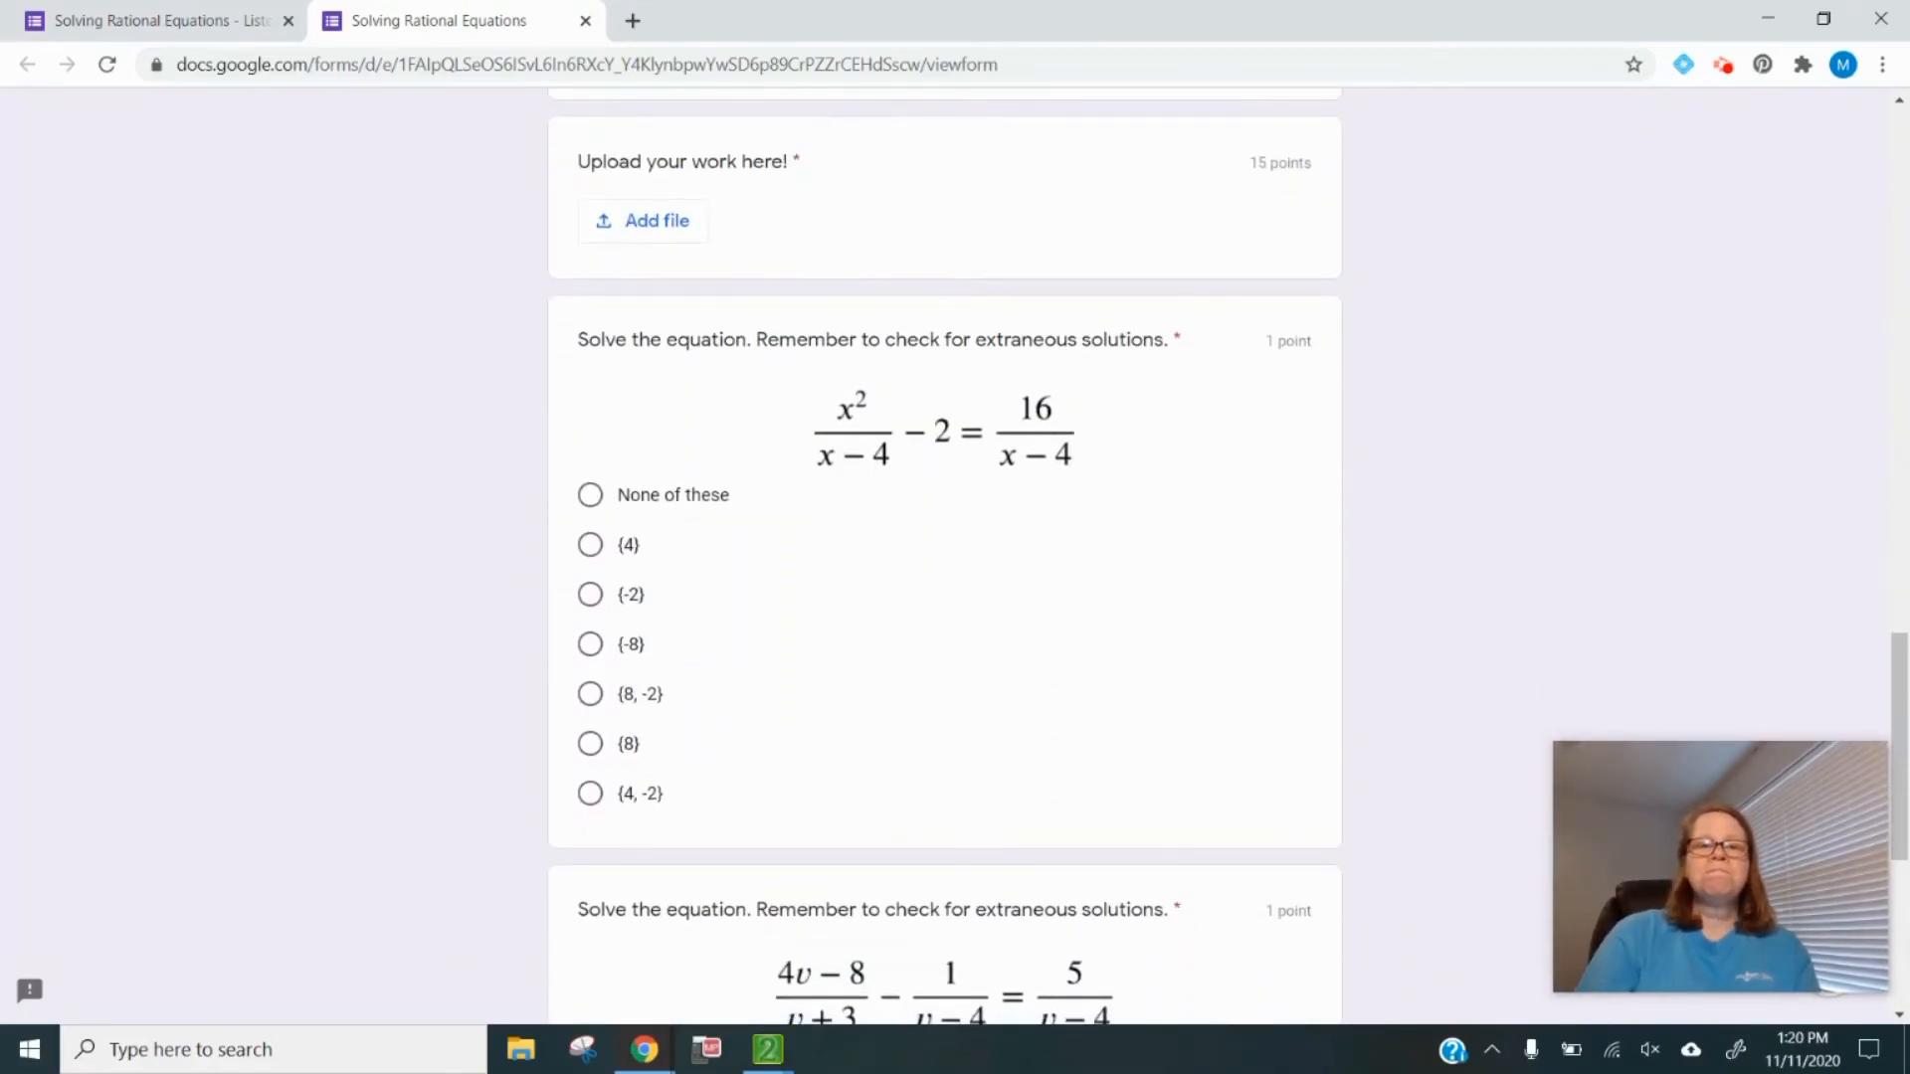
scroll(945, 557, "down", 1)
scroll(945, 557, "down", 3)
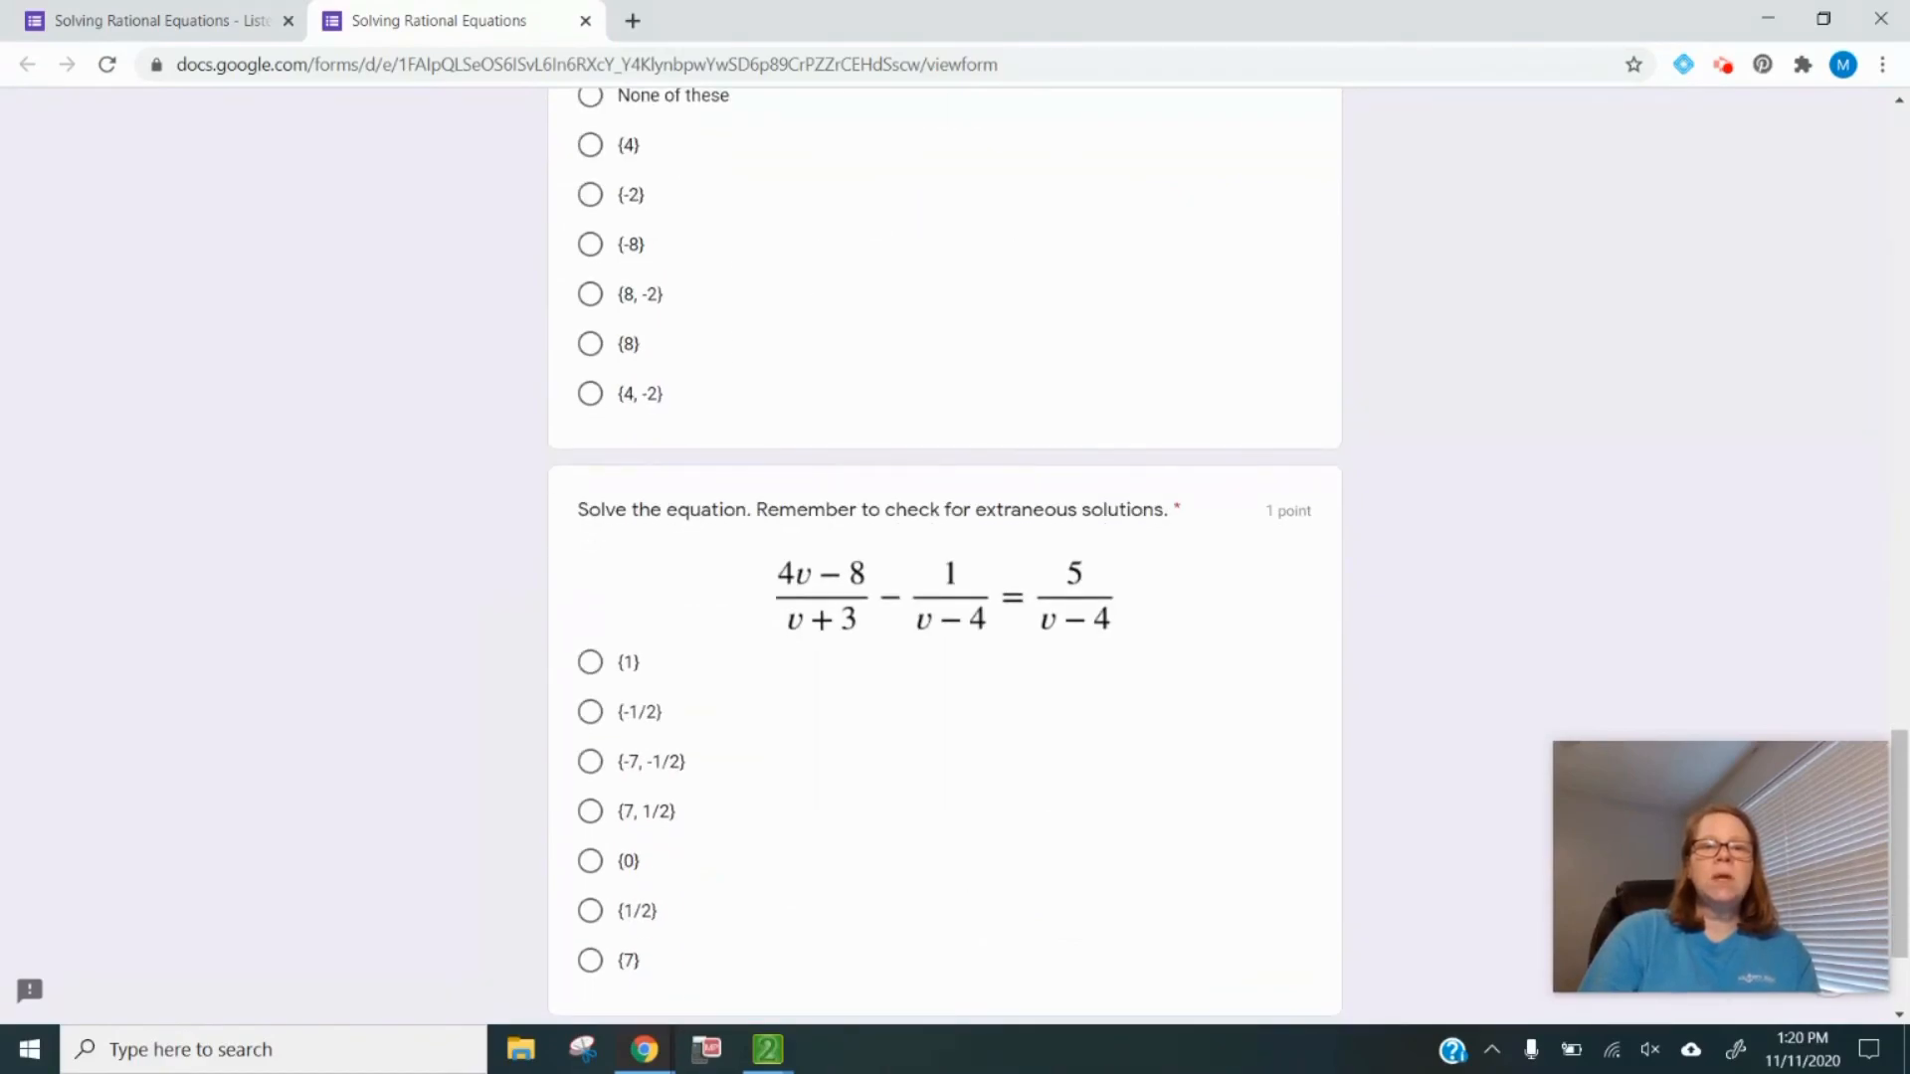
scroll(945, 557, "down", 2)
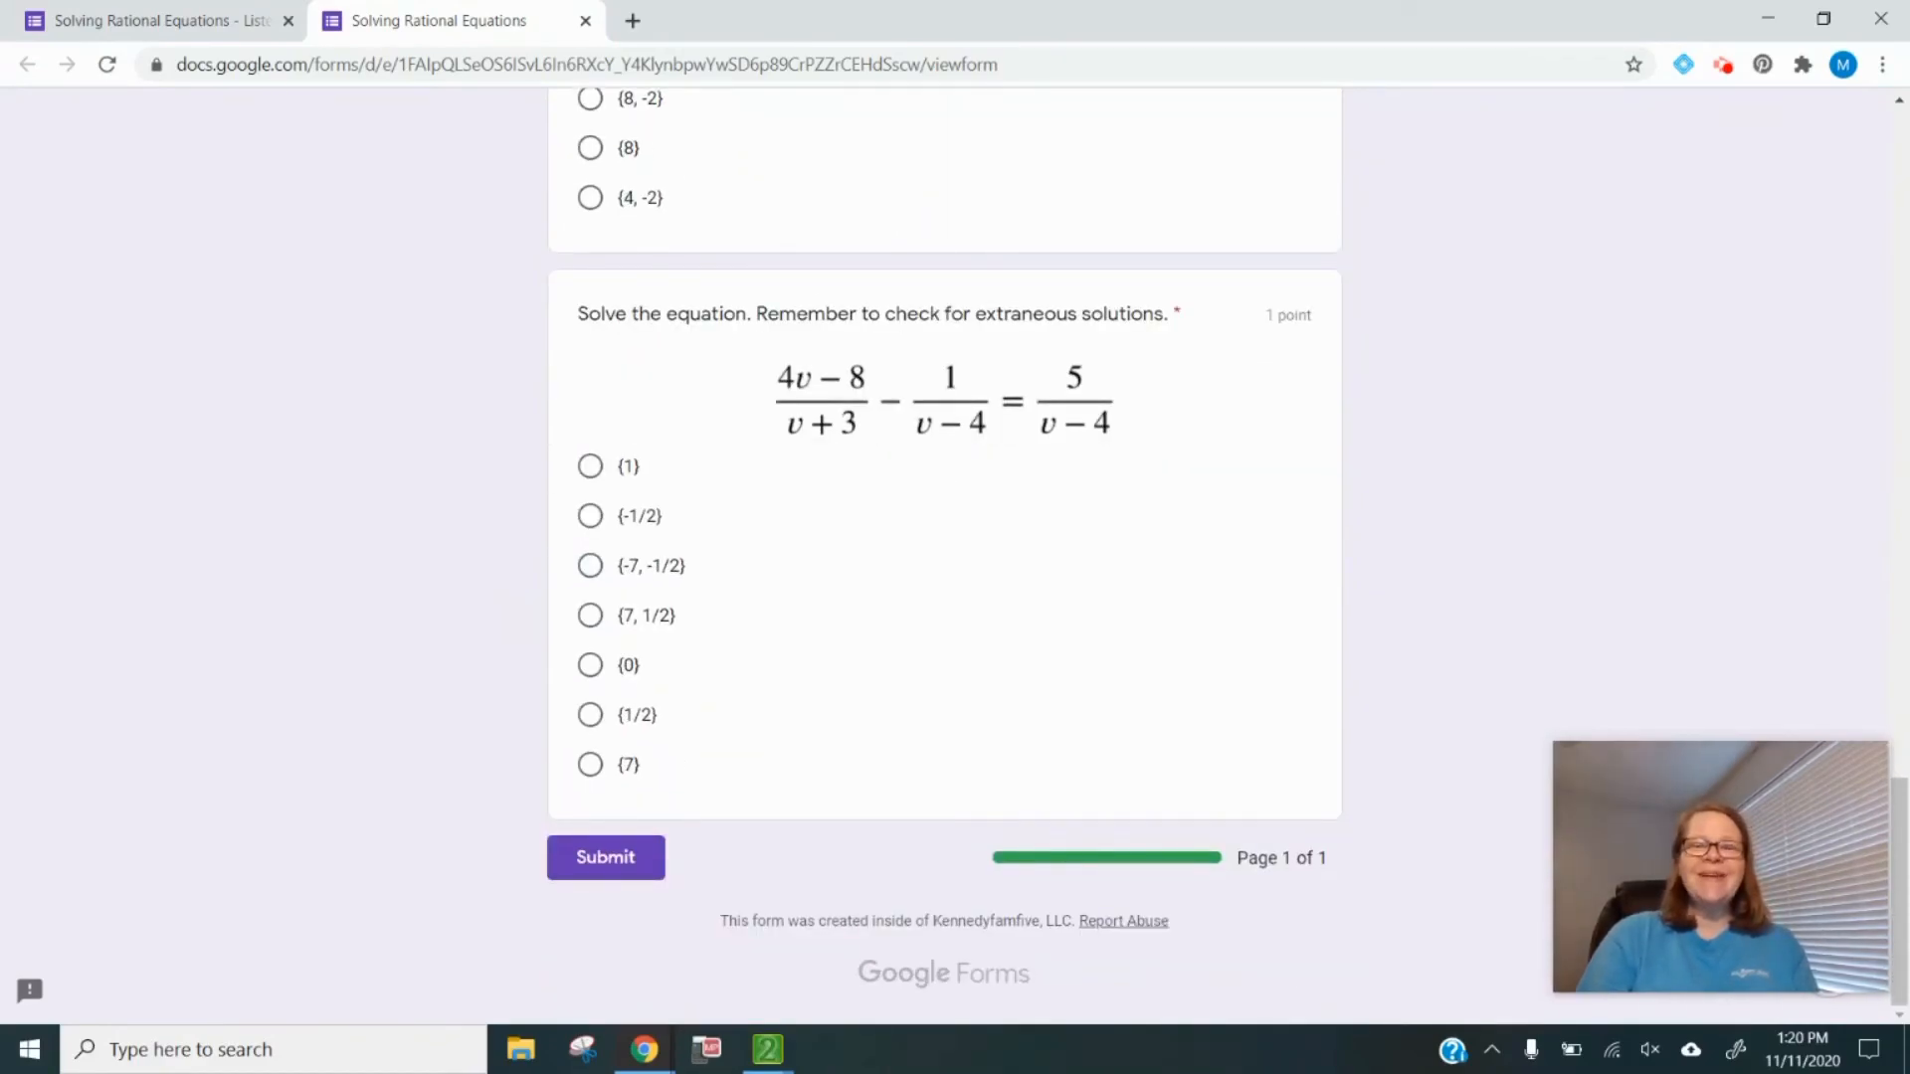